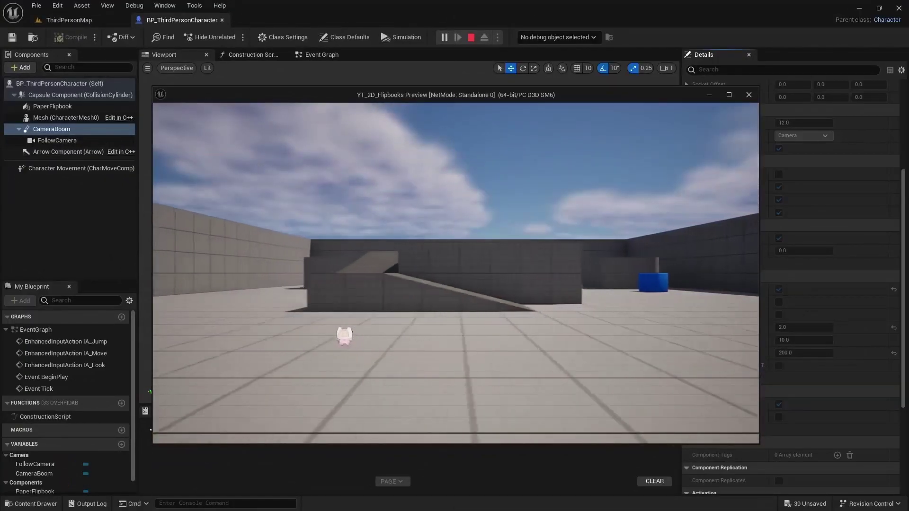
Test the 2D sprite character's movement around the level in the running game preview
key(s)
key(d)
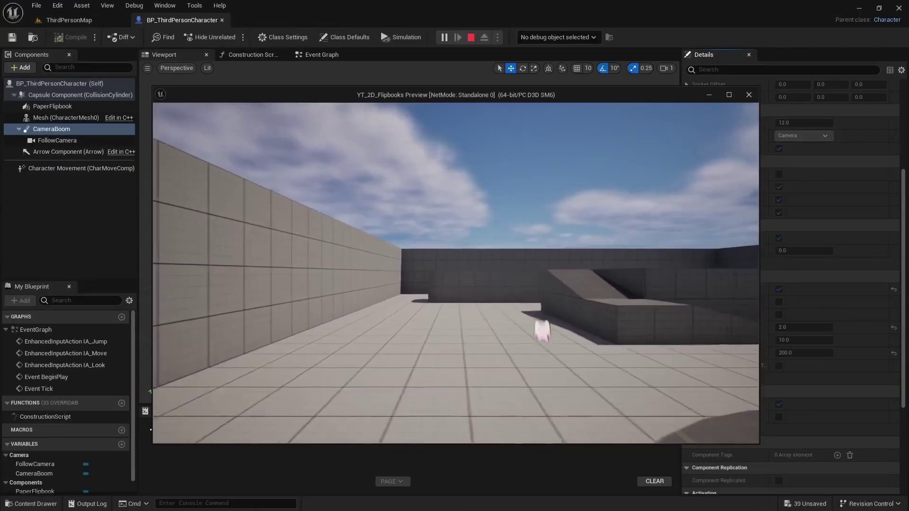
key(w)
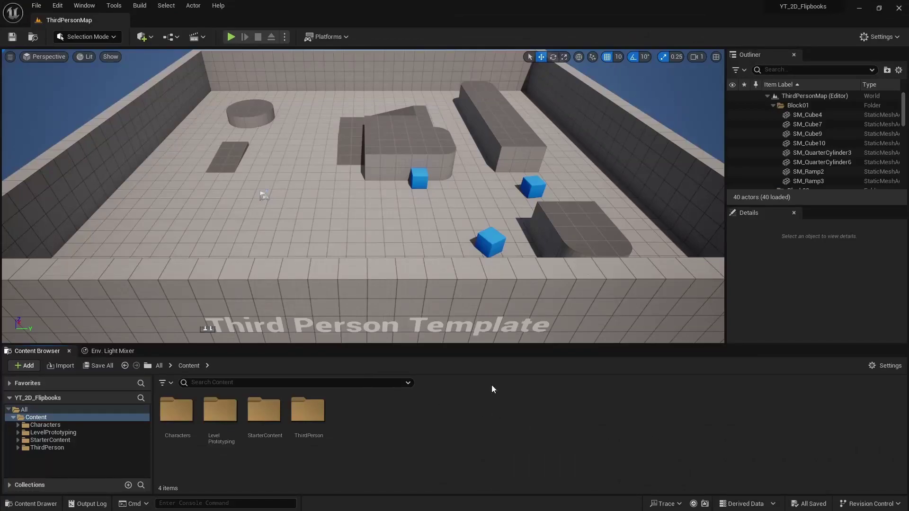
Create a new folder named _Sprites in the project's Content folder
right_click(379, 428)
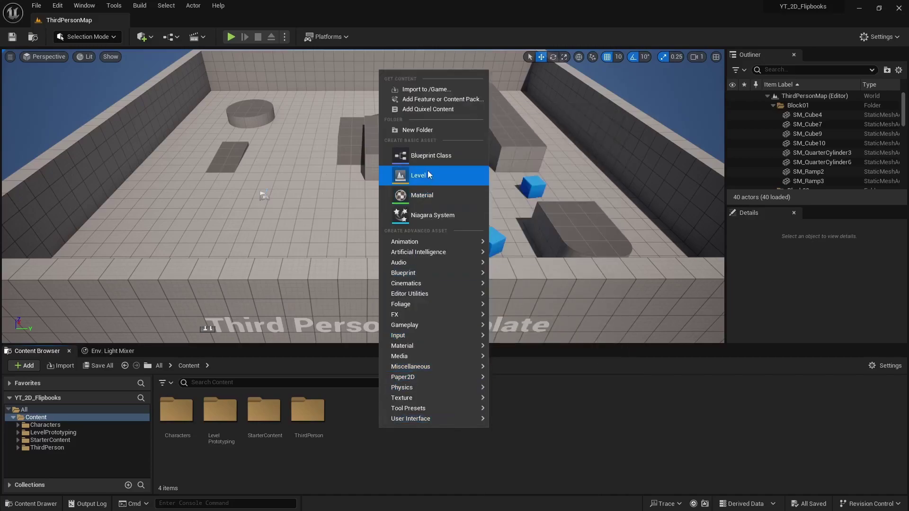
click(419, 129)
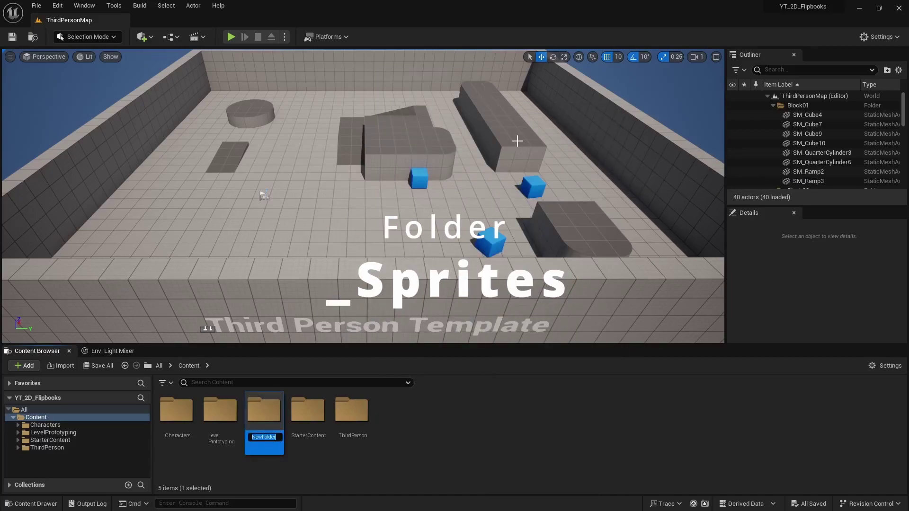
text(_Sprit)
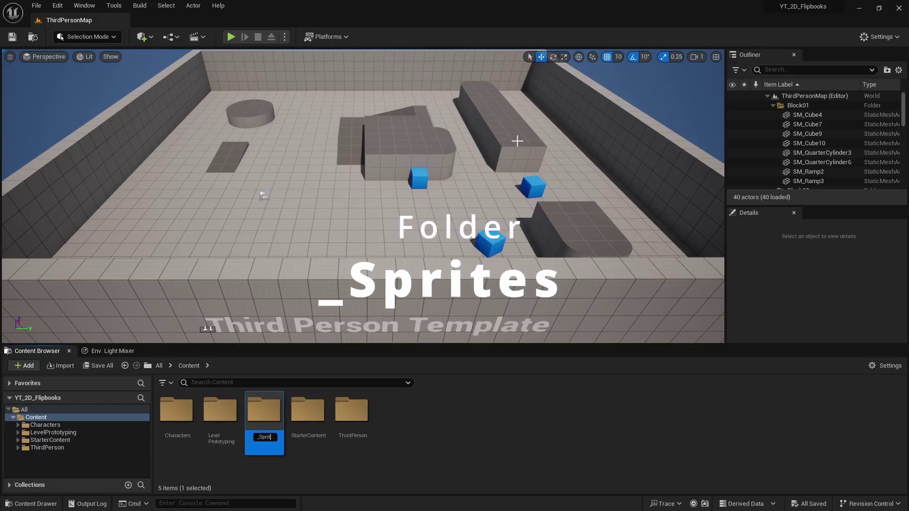
text(es)
key(Return)
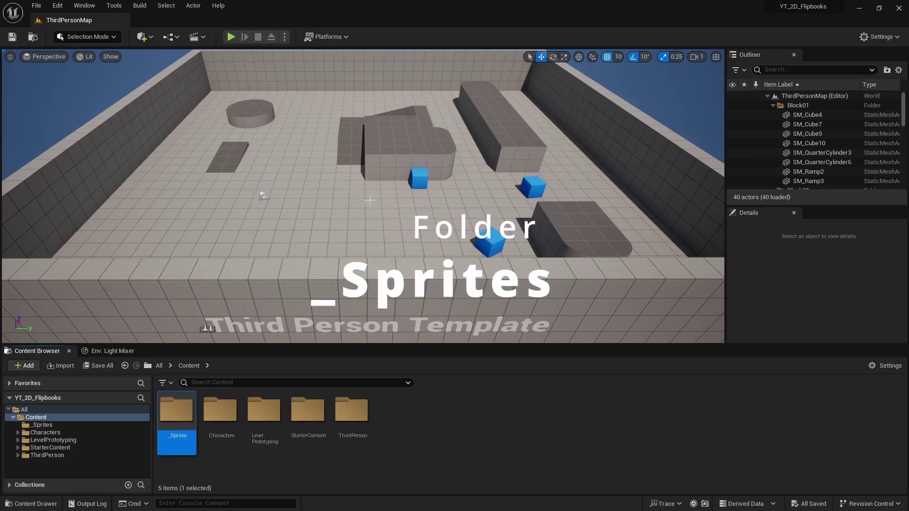
Create a subfolder named Player inside the _Sprites folder
double_click(195, 419)
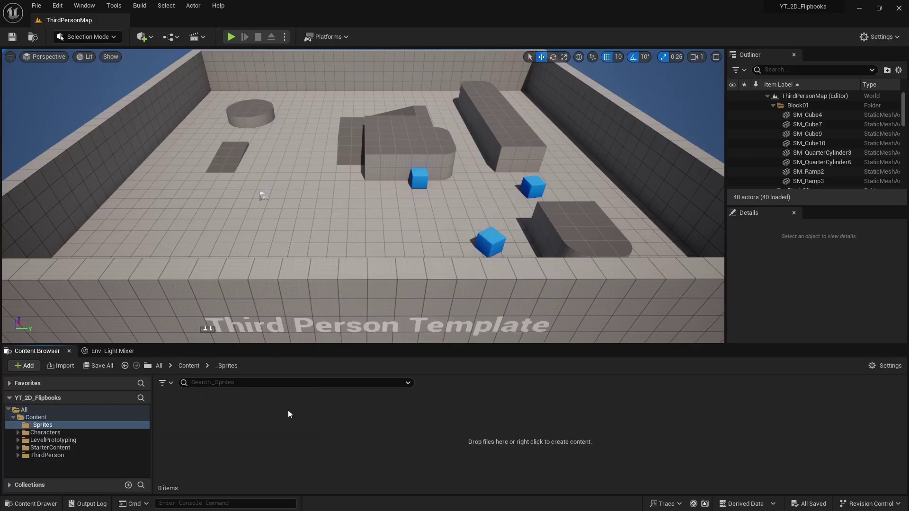
right_click(268, 419)
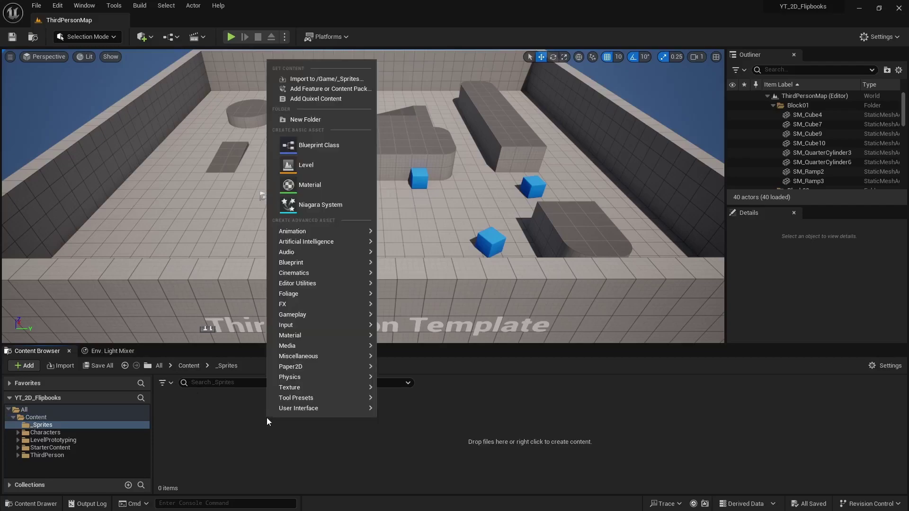
click(321, 121)
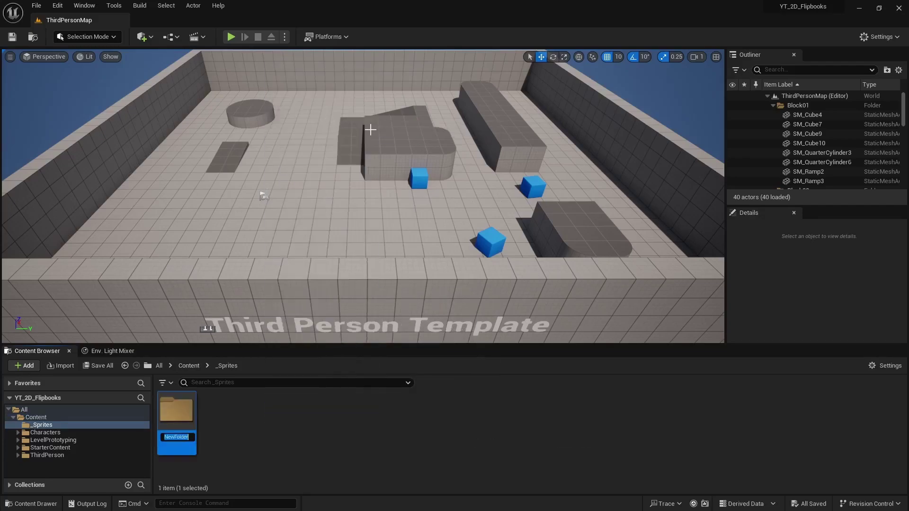
text(Player)
key(Return)
Import the Double Jump, Fall, Idle, Jump and Run (32x32) images from File Explorer's Pink Man folder into the Player folder
double_click(177, 417)
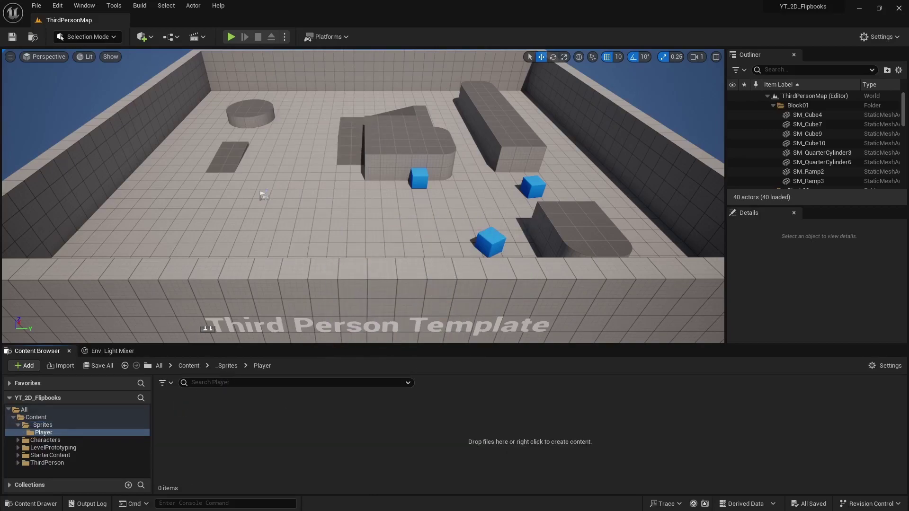
key(alt+Tab)
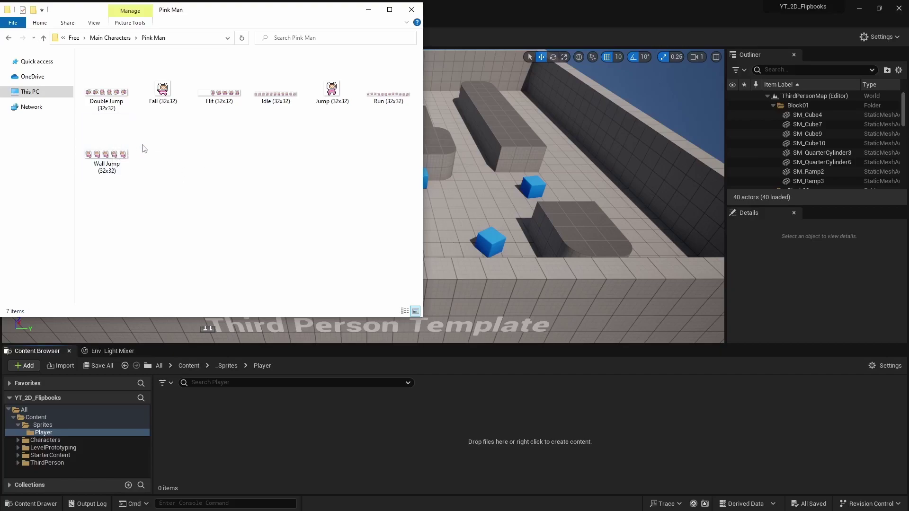
click(112, 96)
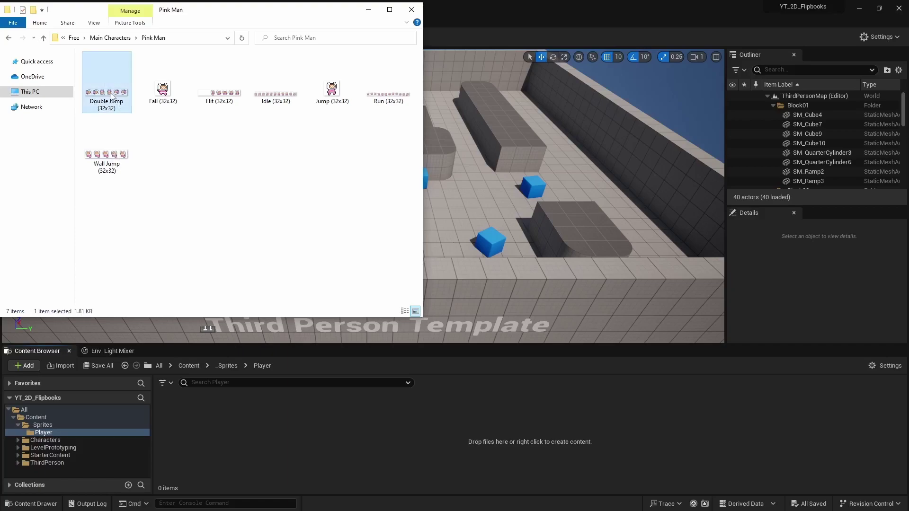
ctrl+click(164, 97)
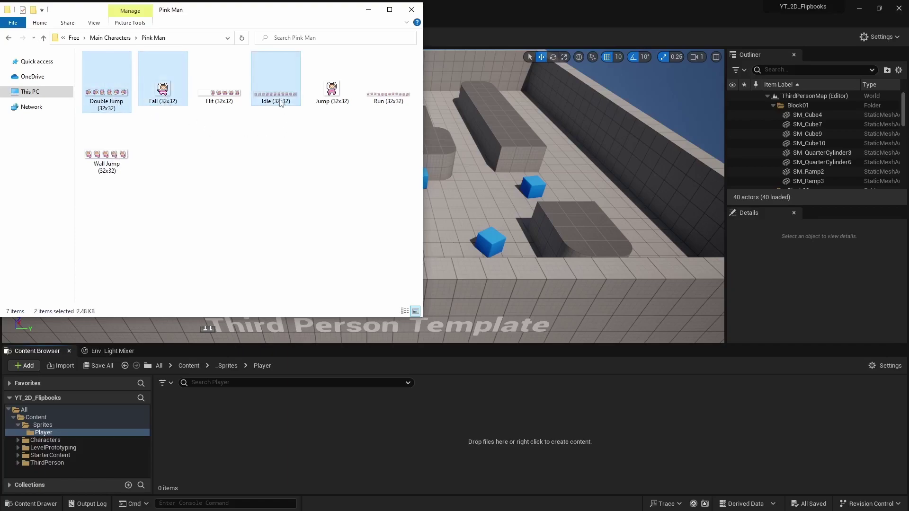
ctrl+click(333, 95)
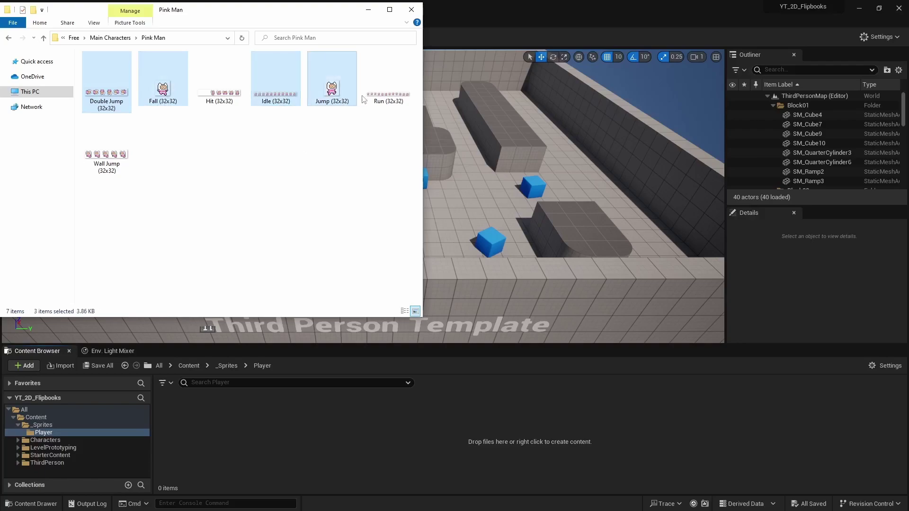
ctrl+click(386, 97)
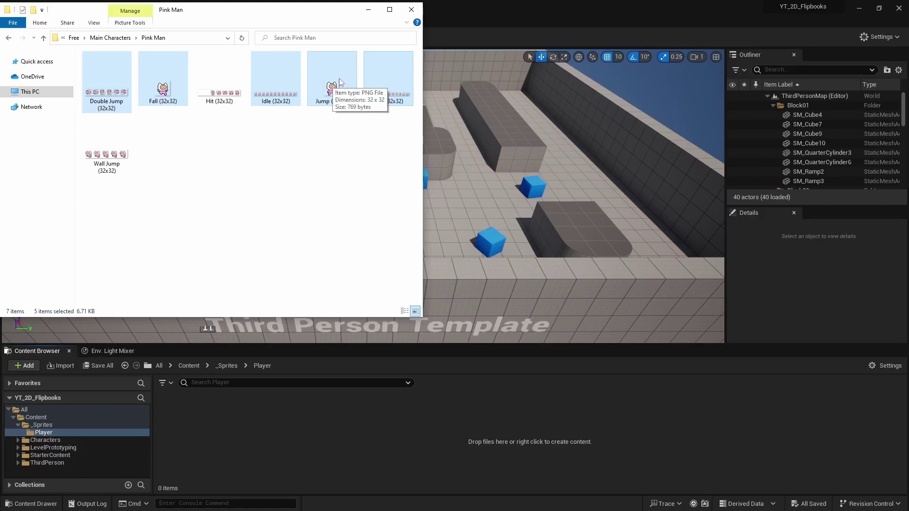
drag(339, 78, 390, 431)
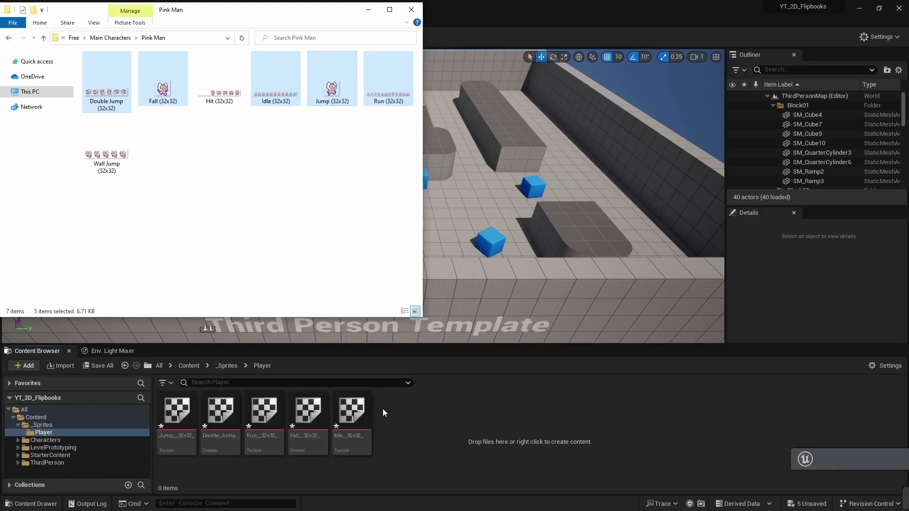
click(369, 9)
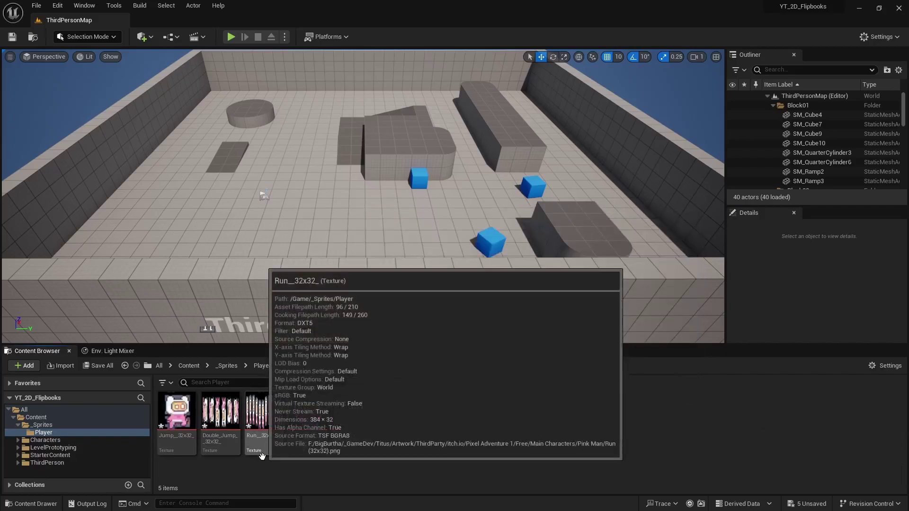
Open the sprite extraction settings for the Idle__32x32_ texture
click(355, 416)
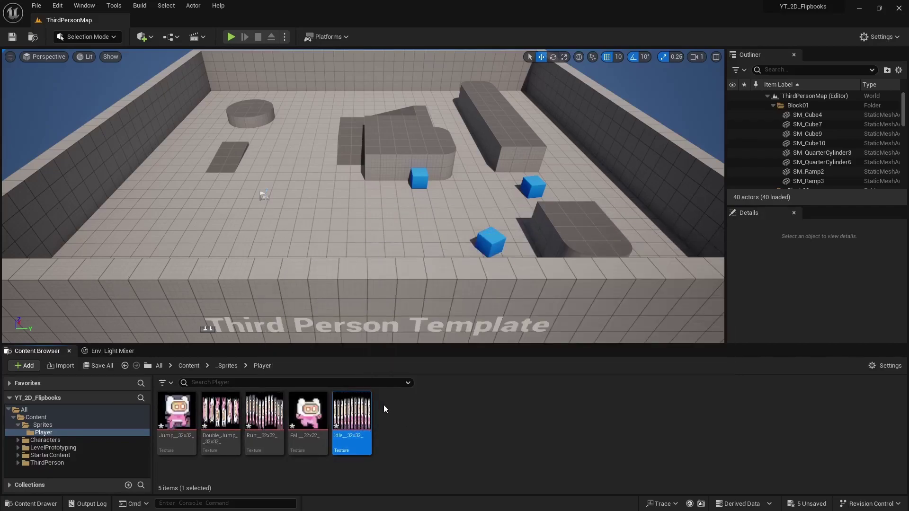
right_click(357, 418)
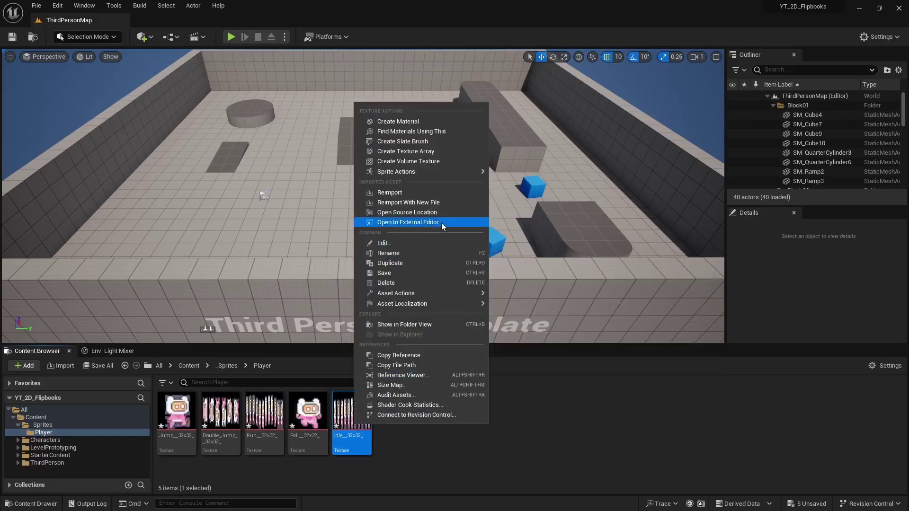
mouse_move(385, 174)
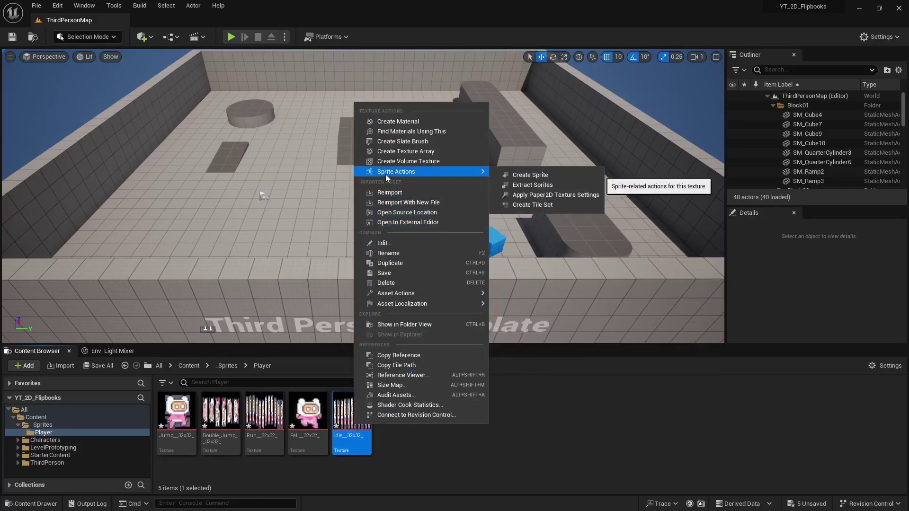
click(539, 189)
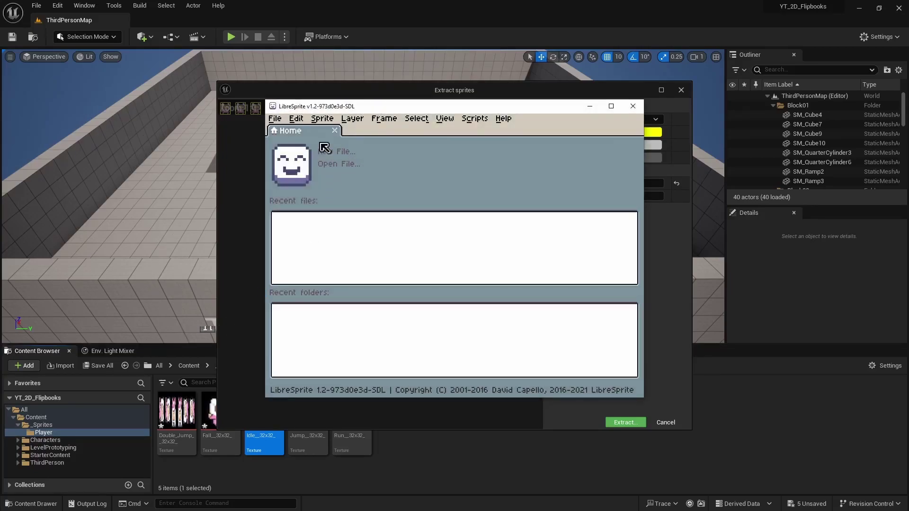
View the new-sprite size settings in LibreSprite, dismiss them and close the program
click(280, 122)
click(284, 133)
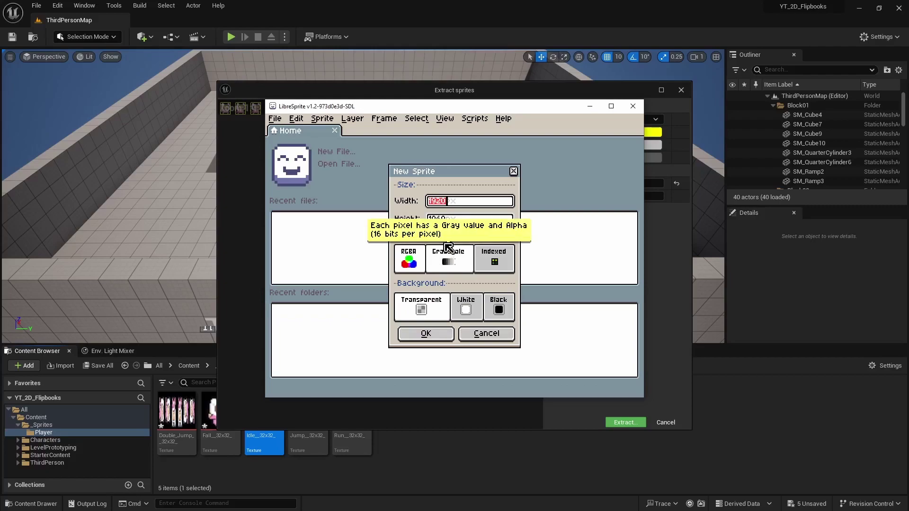
click(514, 171)
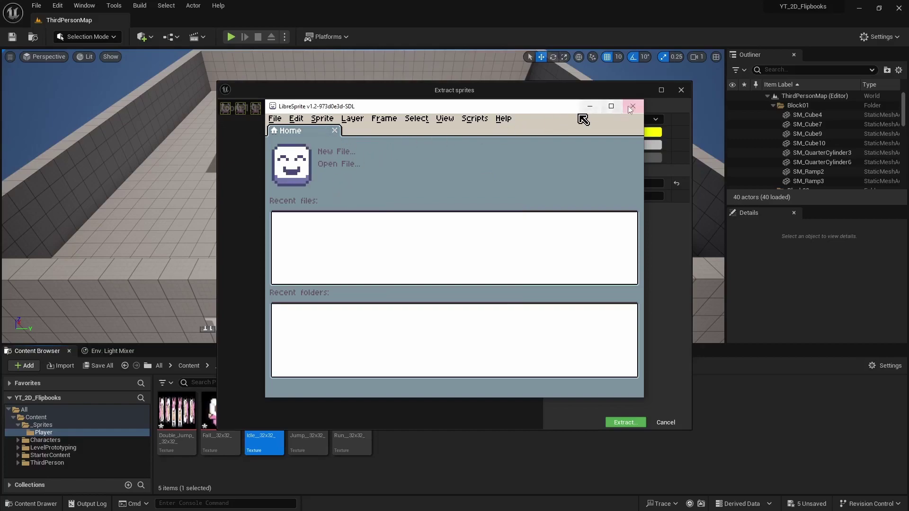
click(633, 106)
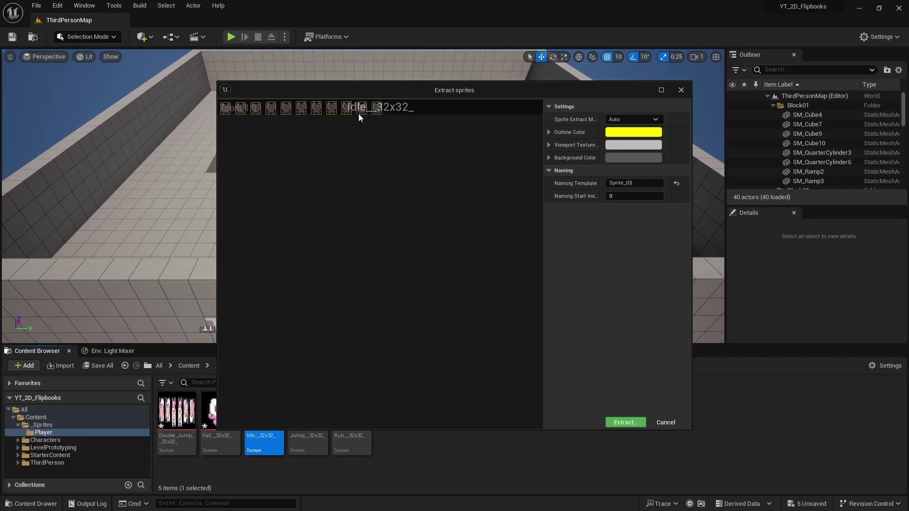
Extract the idle sprites using Grid mode with a cell width of 32
click(626, 118)
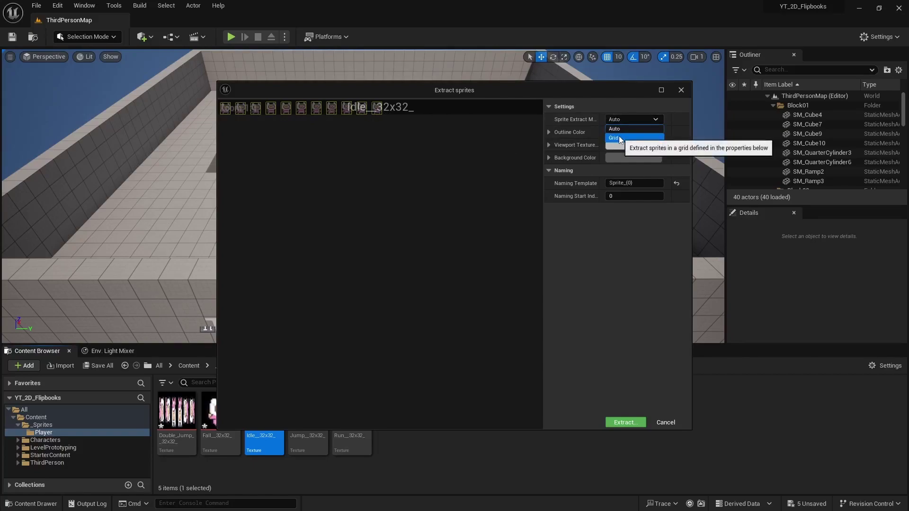
click(619, 137)
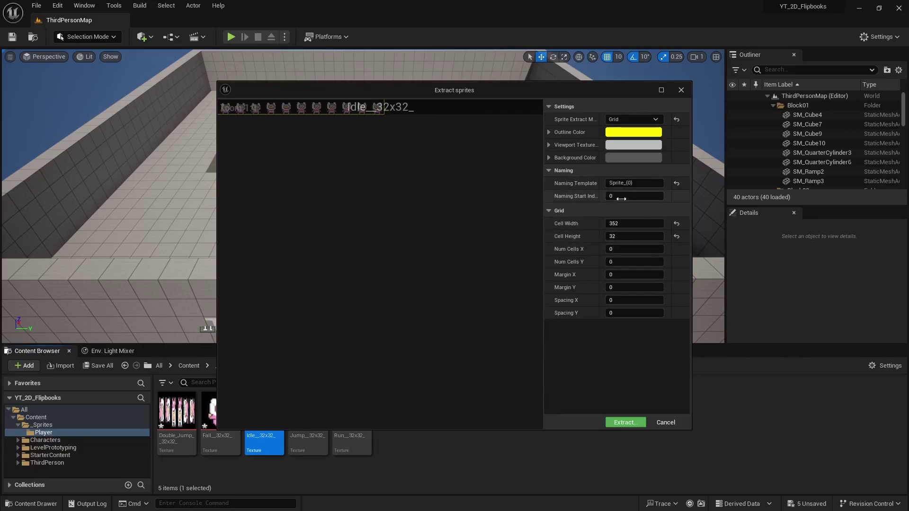
click(651, 226)
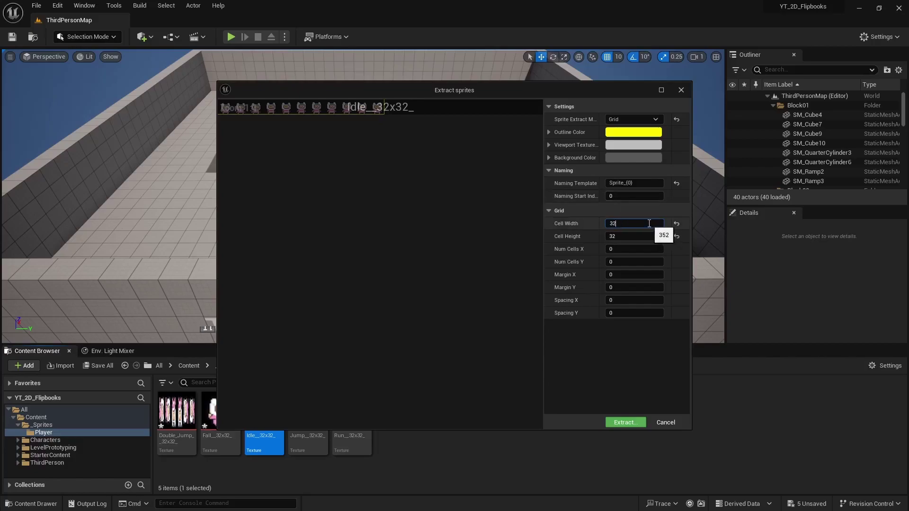
key(Tab)
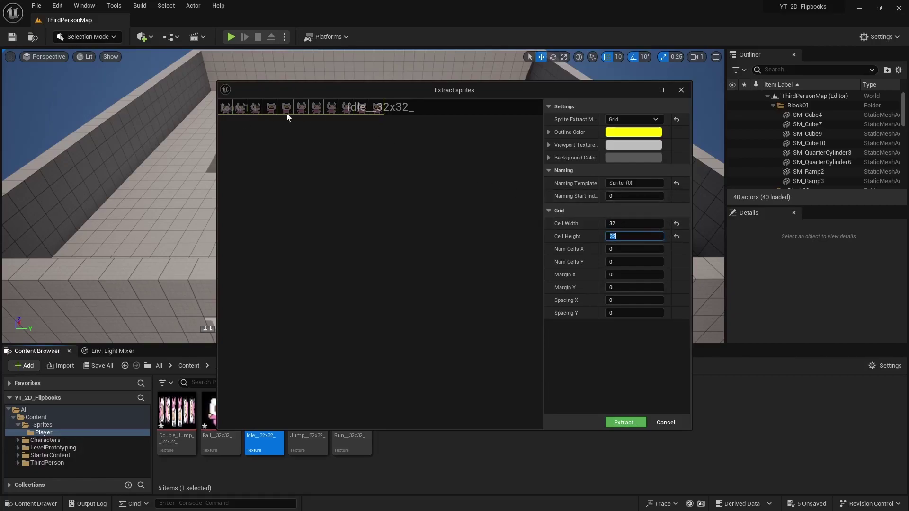
click(625, 423)
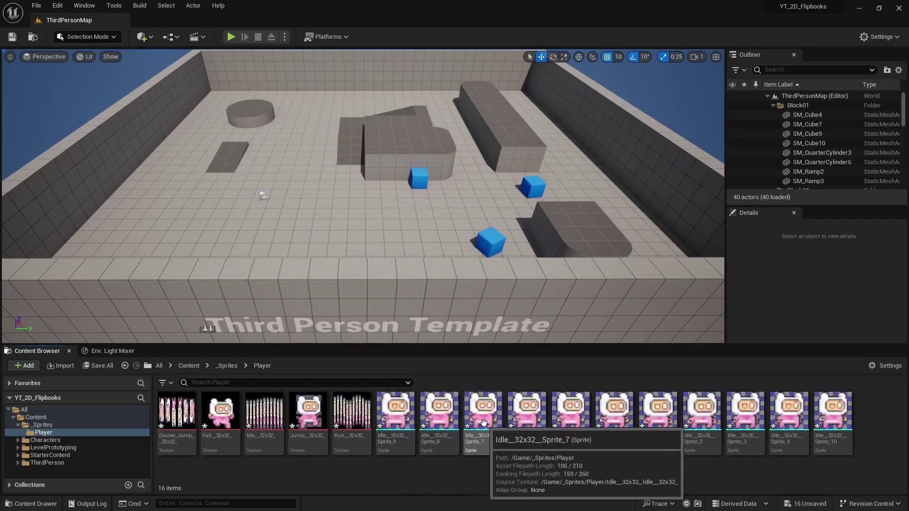
Create a flipbook from all extracted Idle sprites, keep its default name, and open it in the flipbook editor
click(387, 409)
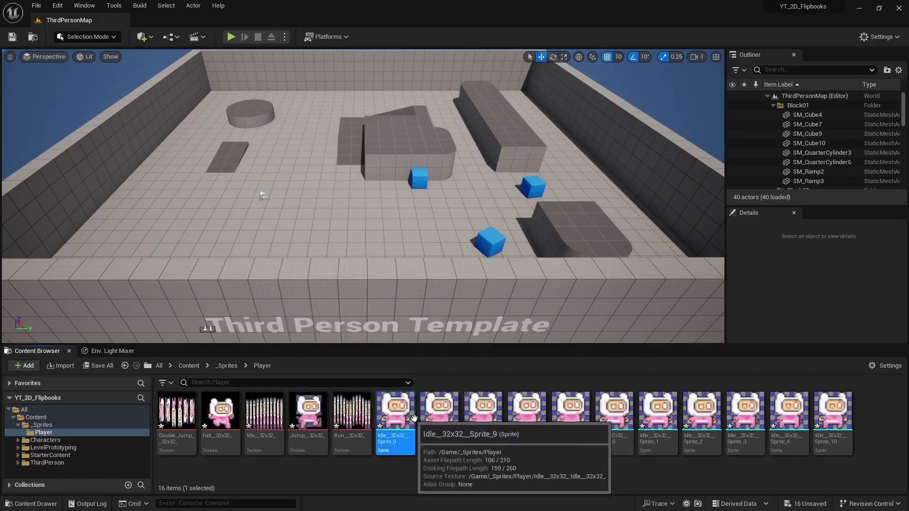
shift+click(832, 416)
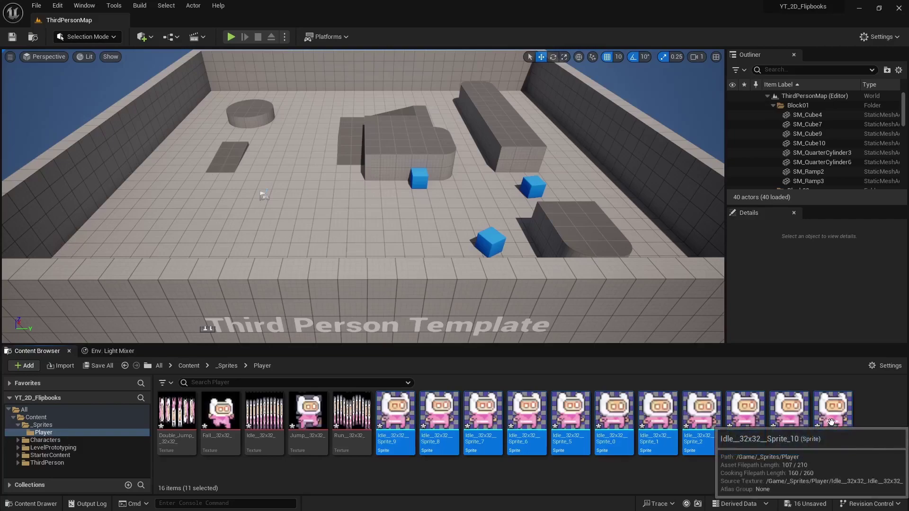
right_click(401, 411)
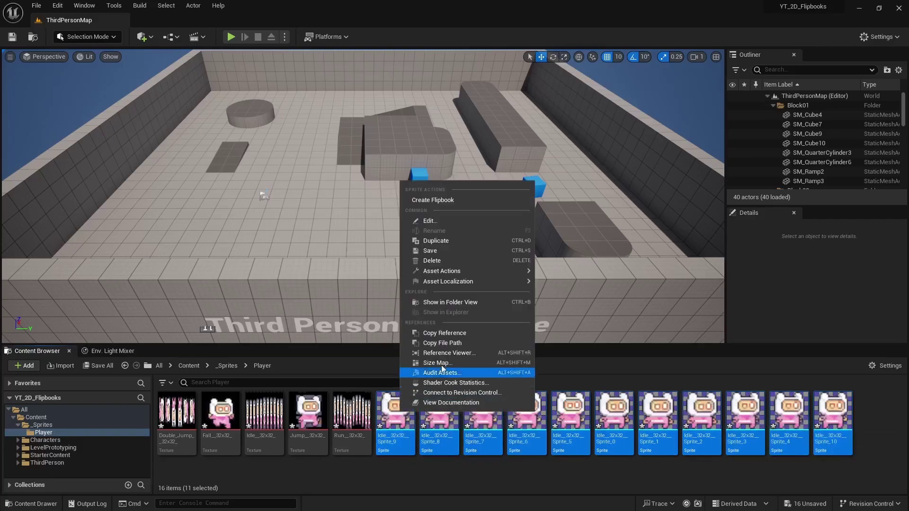
click(445, 200)
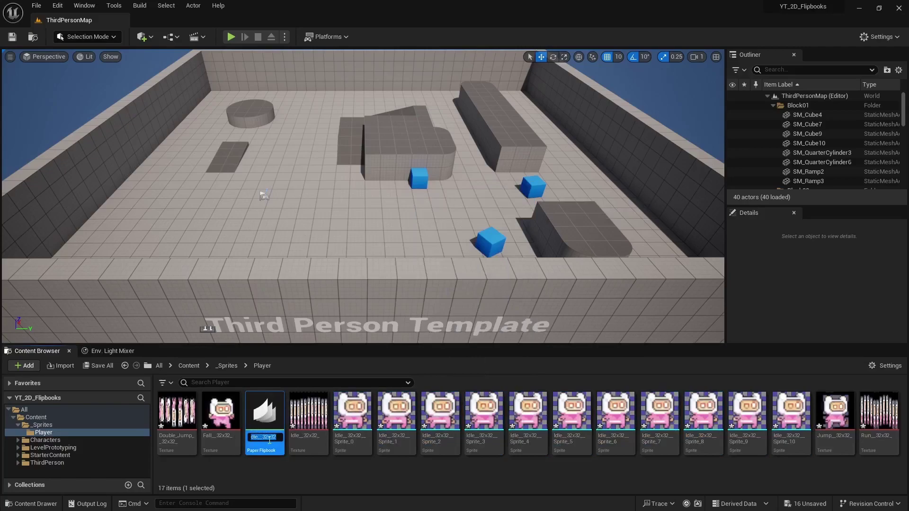
key(Return)
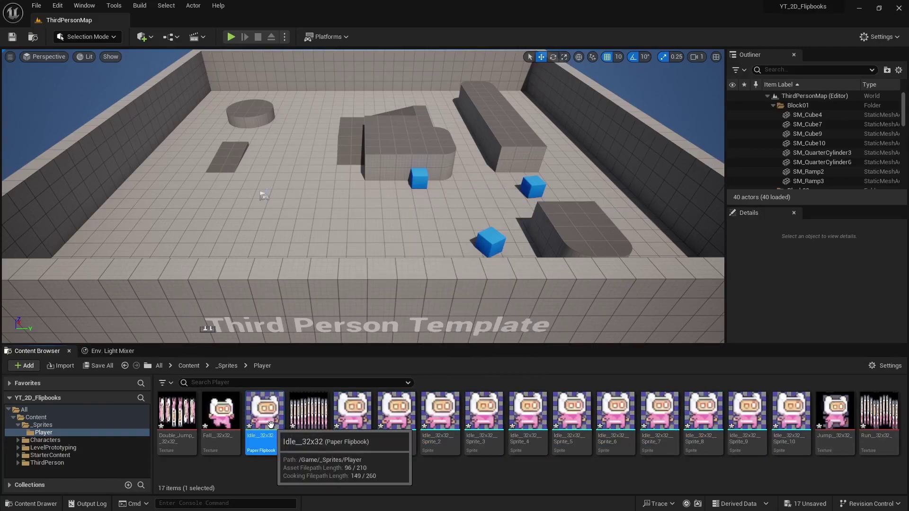
double_click(270, 424)
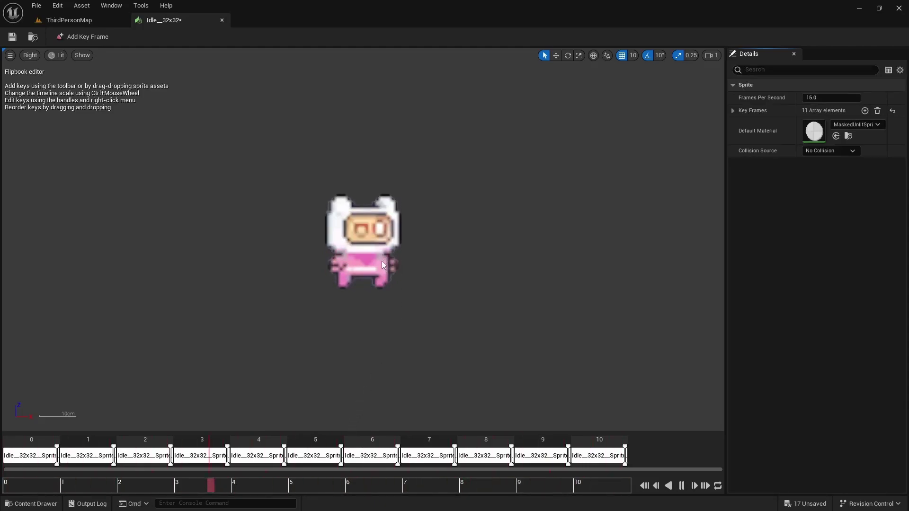
Close the Idle flipbook and extract the Double_Jump__32x32_ texture's sprites using Grid mode with a cell width and height of 32
click(222, 20)
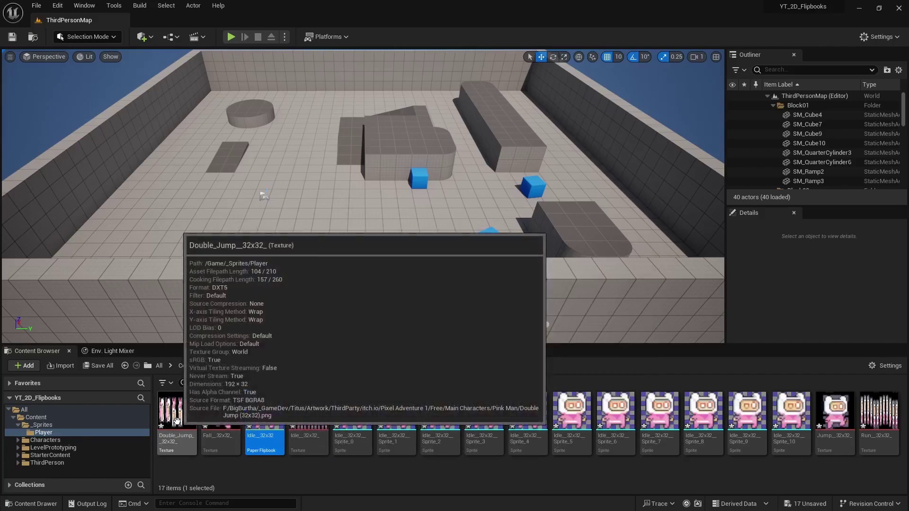
click(176, 421)
right_click(176, 421)
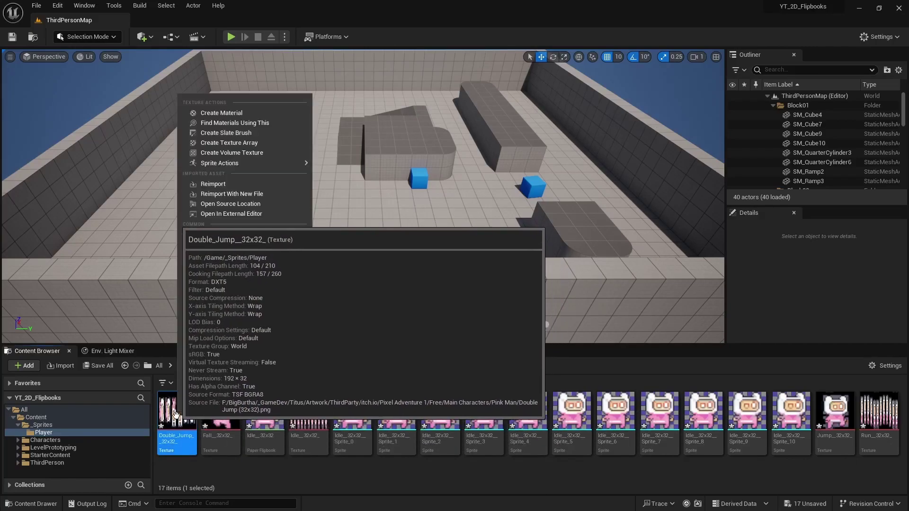
mouse_move(217, 163)
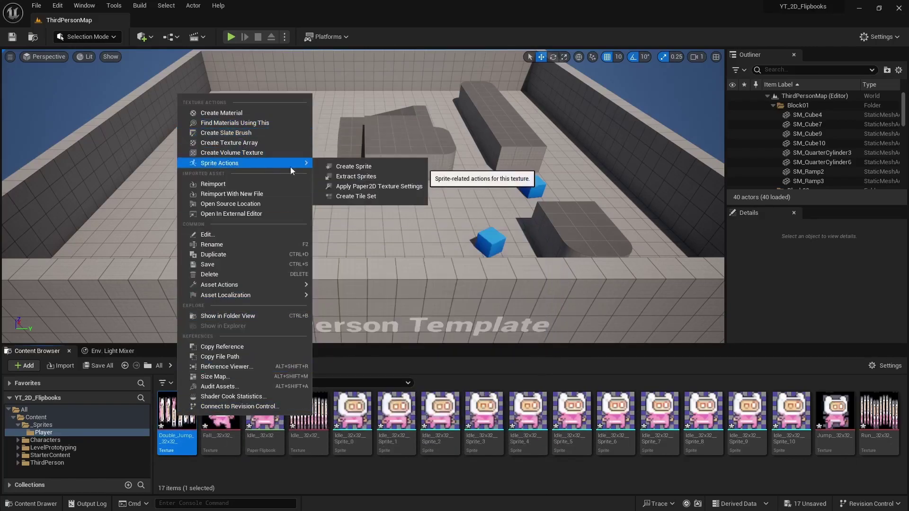
click(361, 176)
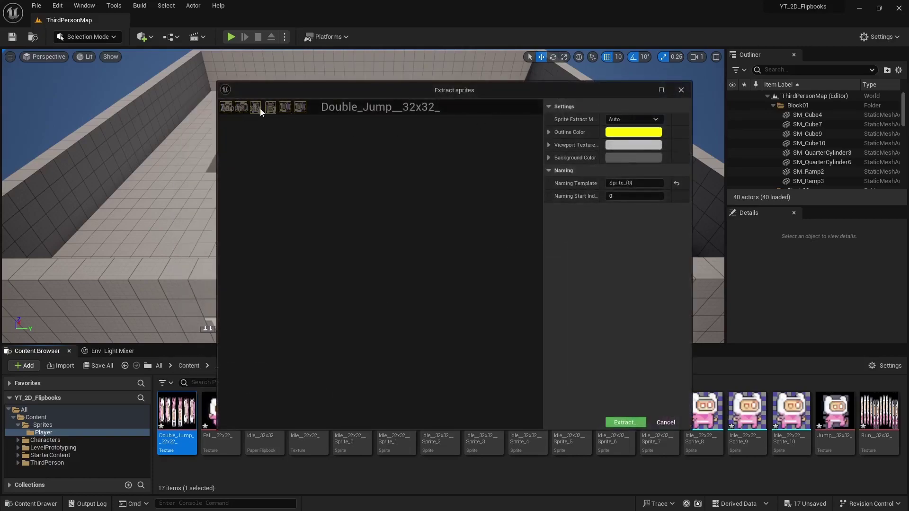
click(625, 118)
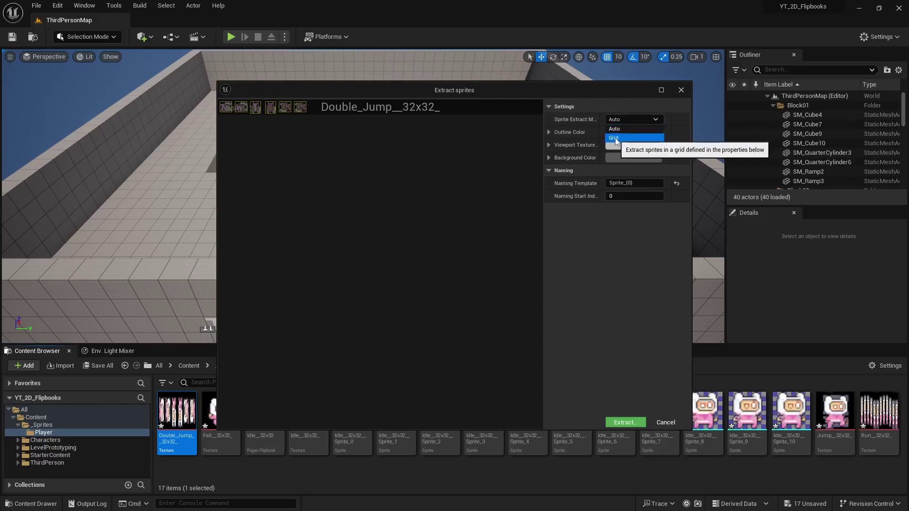
click(616, 138)
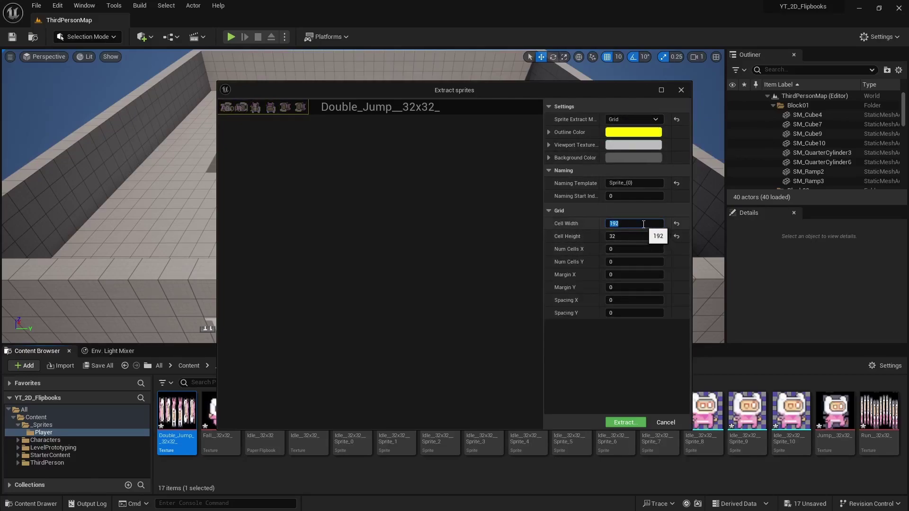
click(625, 422)
Create a flipbook from all six extracted Double Jump sprites, keeping its default name
scroll(531, 415, down, 1)
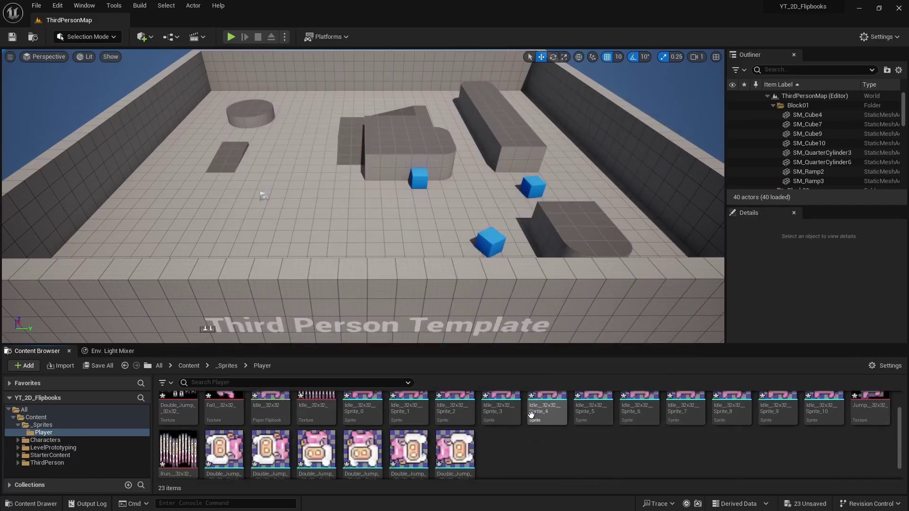
click(222, 458)
shift+click(448, 459)
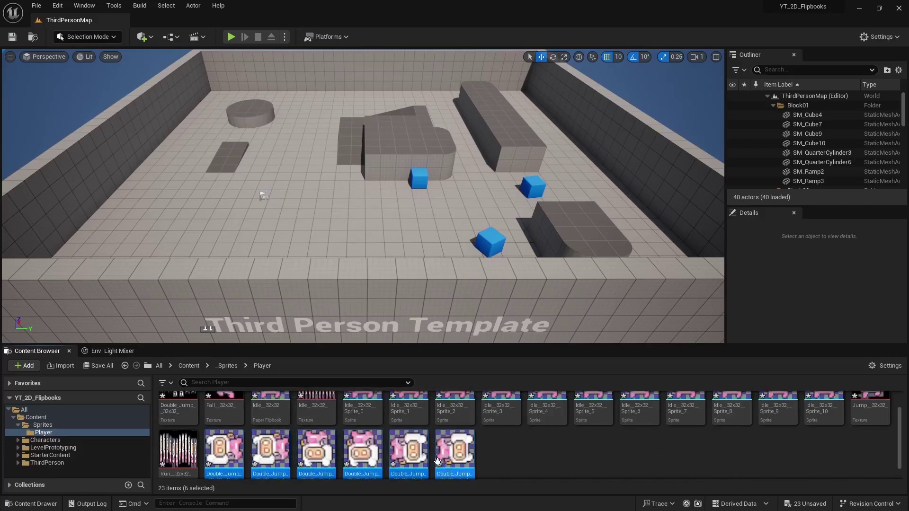
right_click(438, 462)
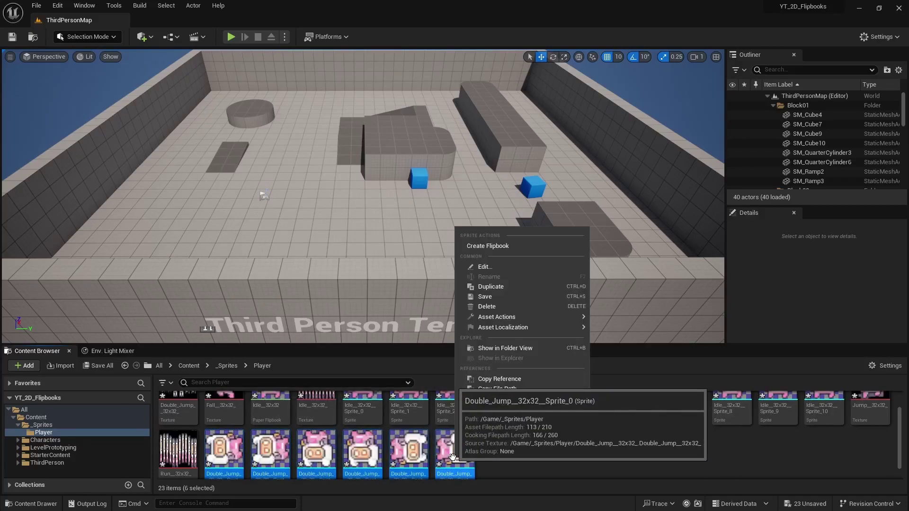
click(491, 246)
key(Return)
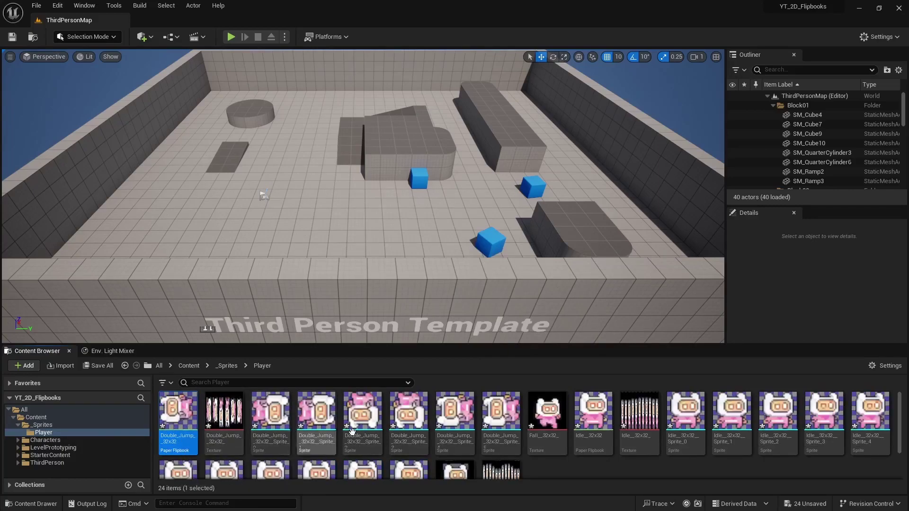
Create a single sprite from the Fall__32x32_ texture
right_click(548, 422)
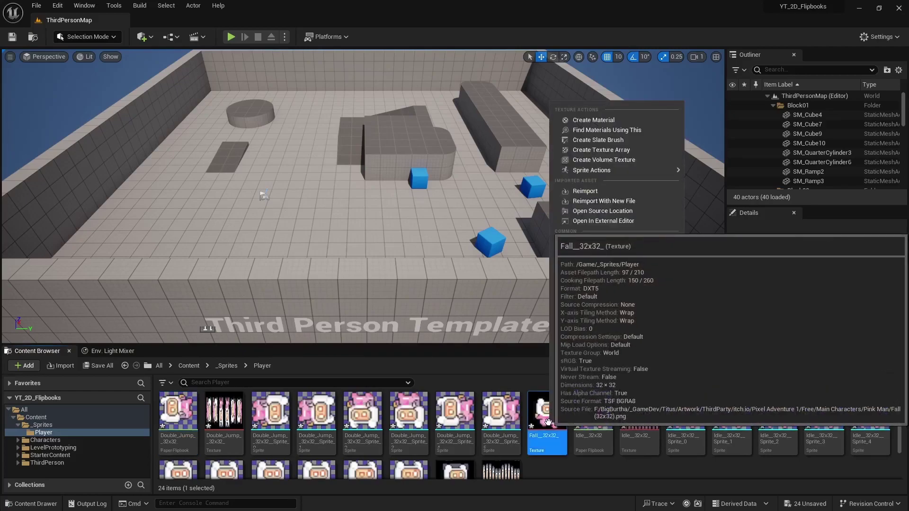
mouse_move(588, 171)
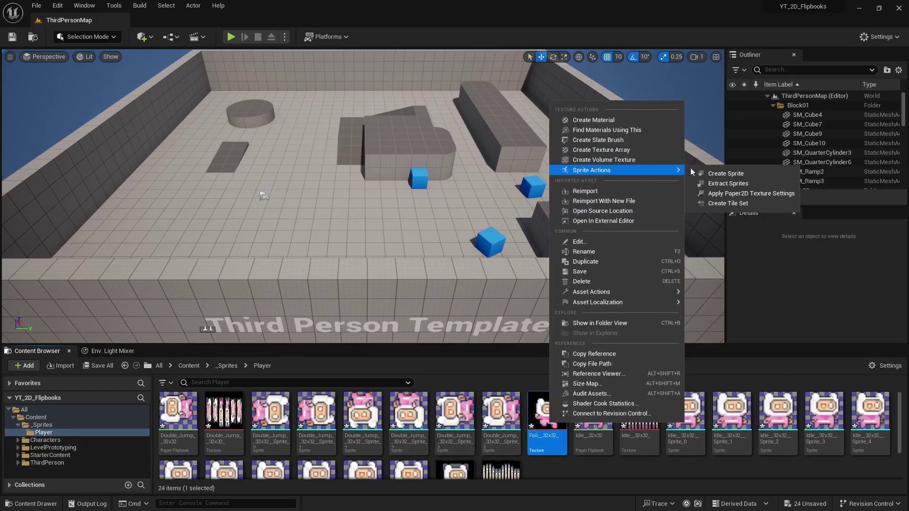
click(727, 175)
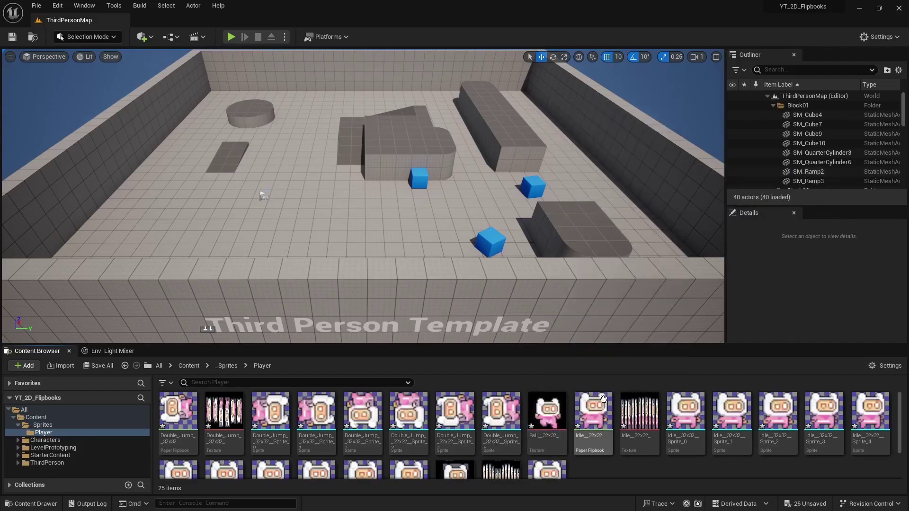
Create a flipbook from the Fall__32x32__Sprite sprite, keeping its default name
scroll(615, 457, down, 2)
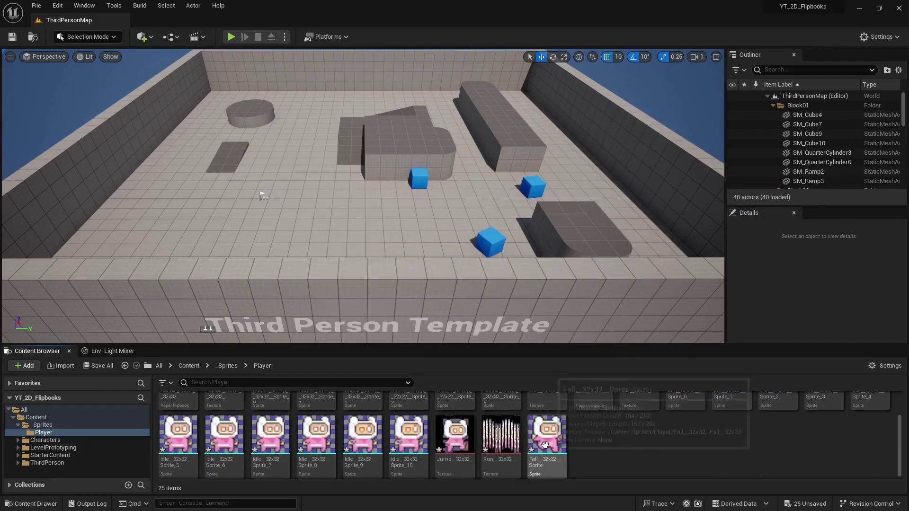
click(559, 440)
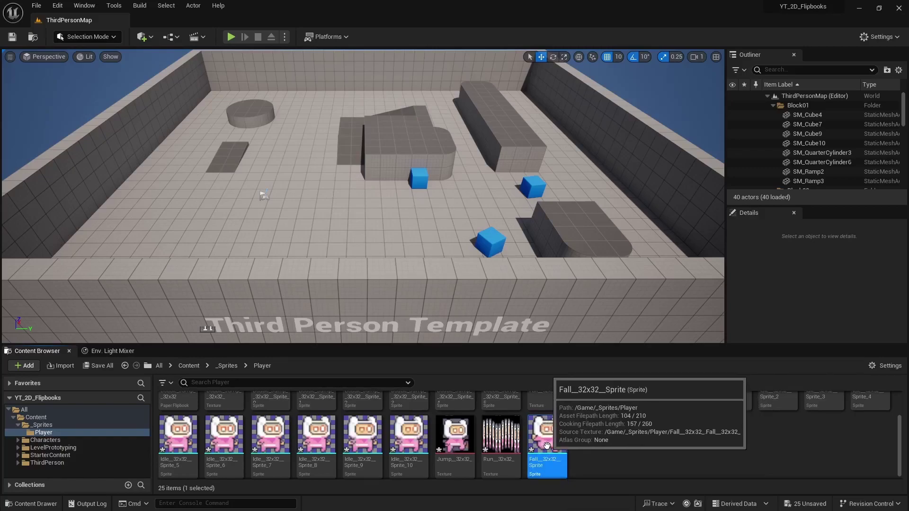
right_click(549, 446)
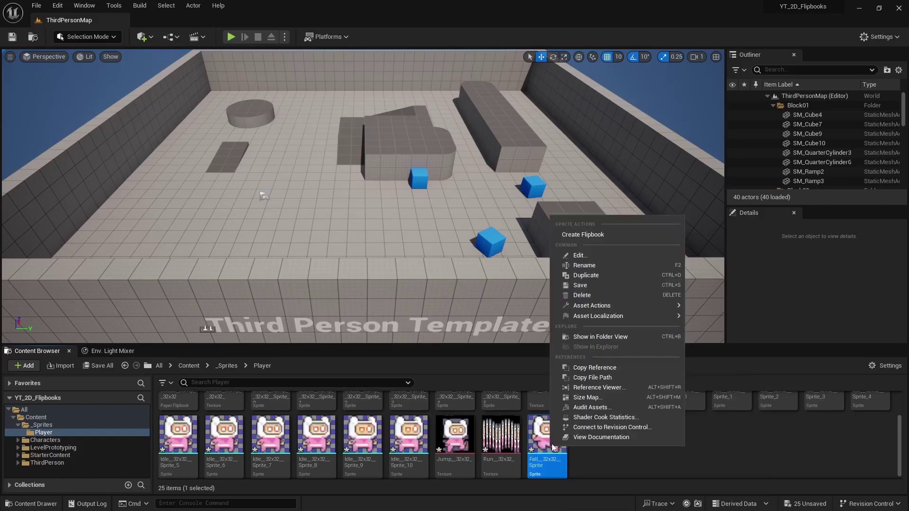
click(578, 237)
key(Return)
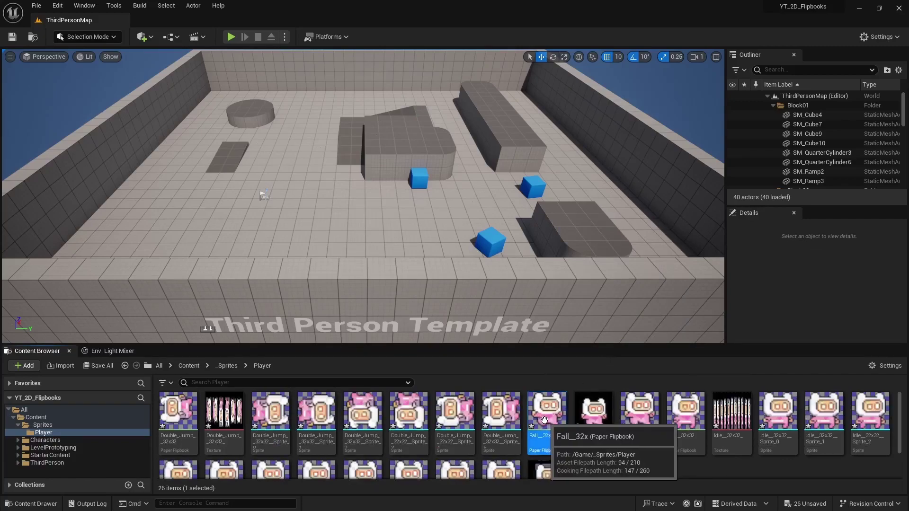
Extract the Run__32x32_ texture's sprites using Grid mode with a cell width and height of 32
scroll(547, 422, down, 3)
scroll(551, 422, up, 3)
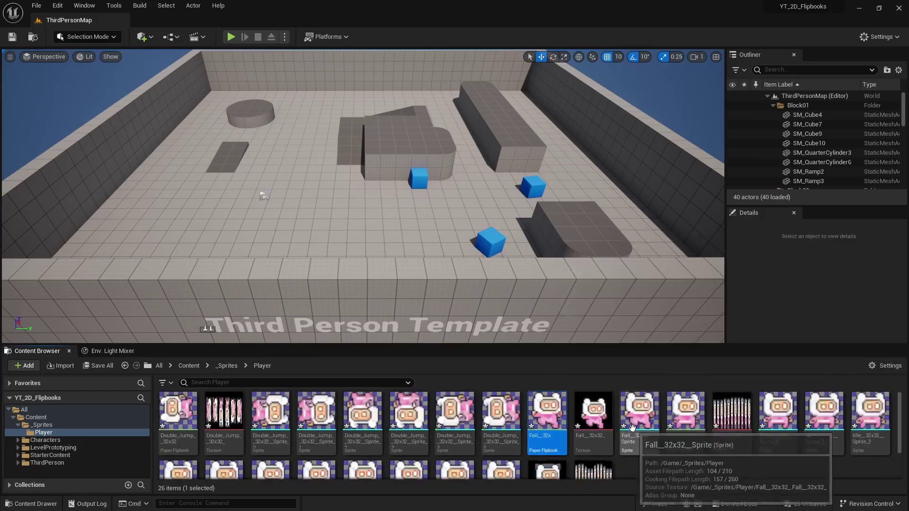
scroll(613, 433, down, 1)
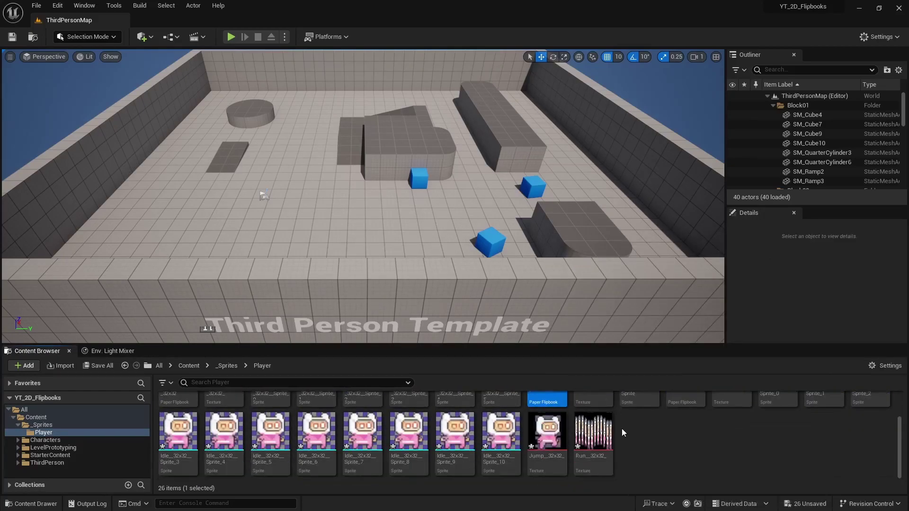
click(595, 445)
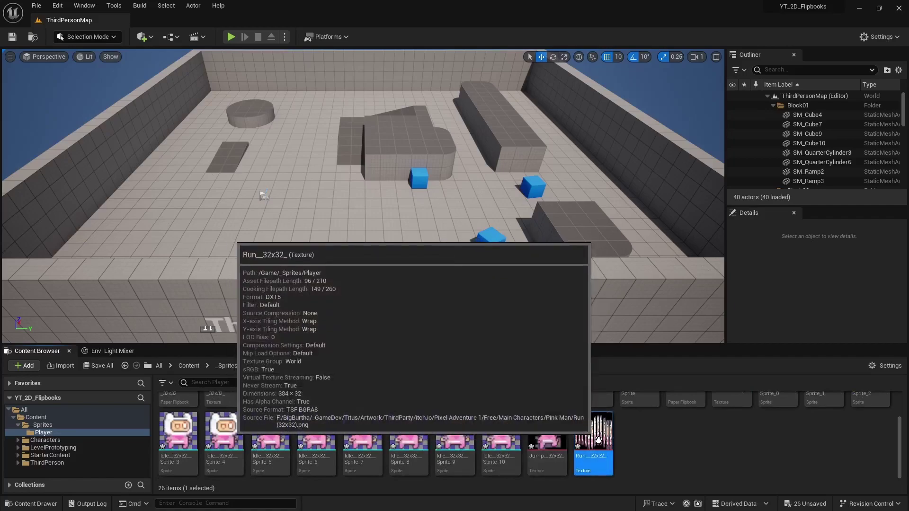
right_click(602, 440)
mouse_move(647, 195)
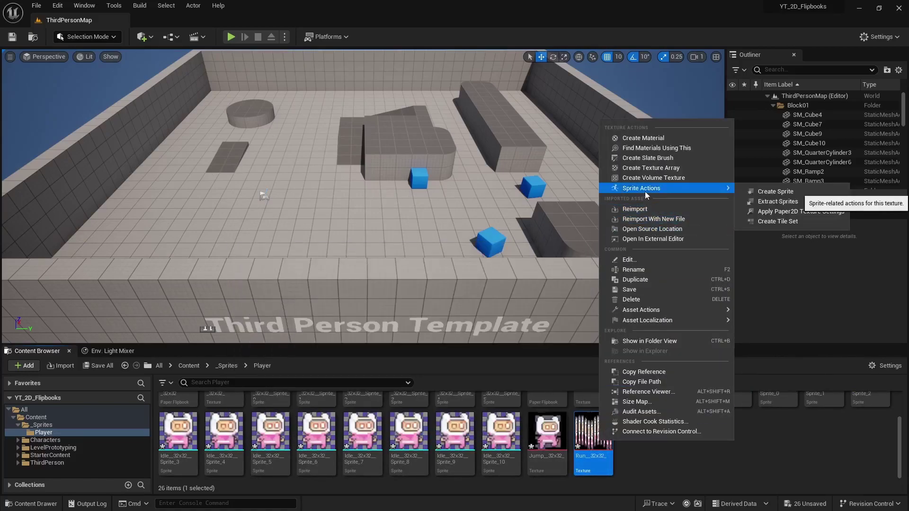
click(772, 204)
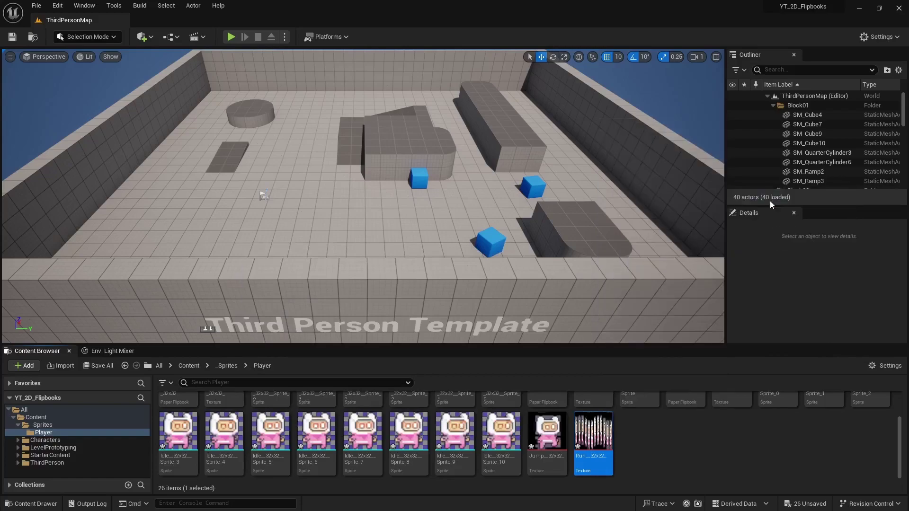
click(630, 120)
click(618, 138)
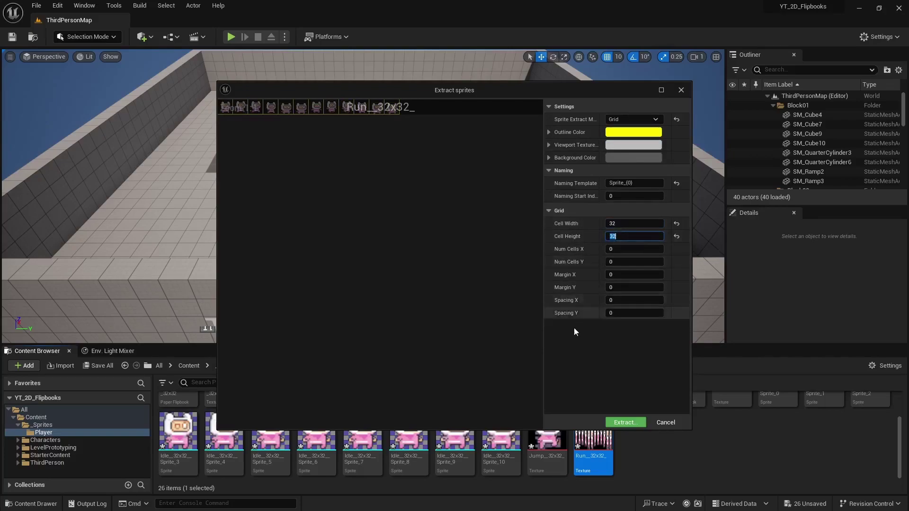
click(625, 423)
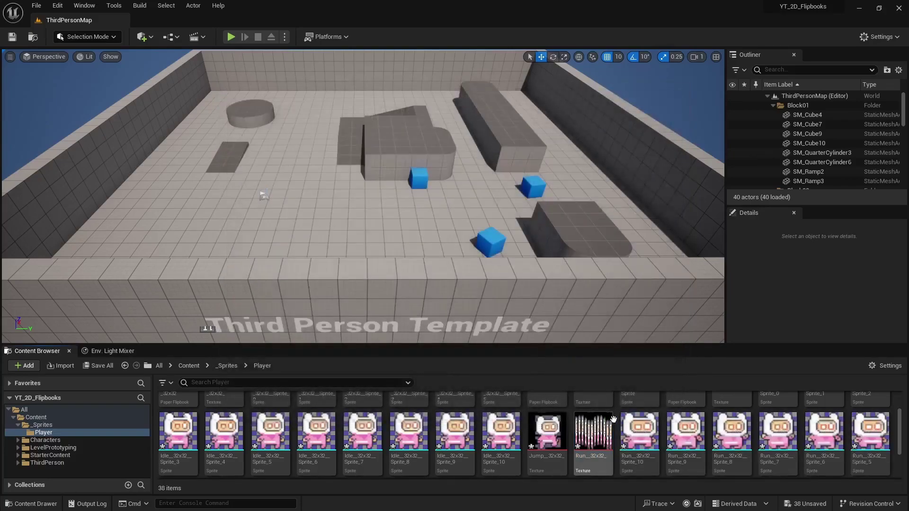
Create a flipbook from all twelve extracted Run sprites with its default name, and preview its animation in the flipbook editor
click(639, 434)
scroll(552, 450, down, 2)
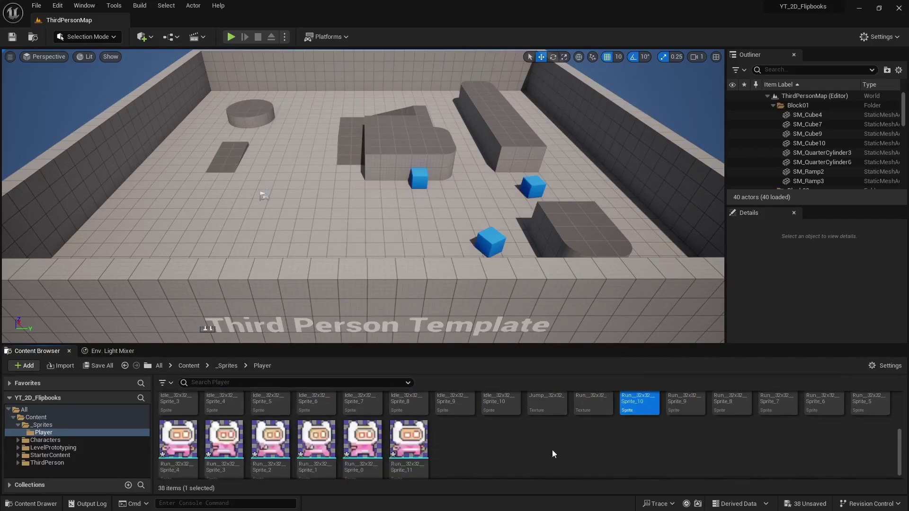
shift+click(424, 442)
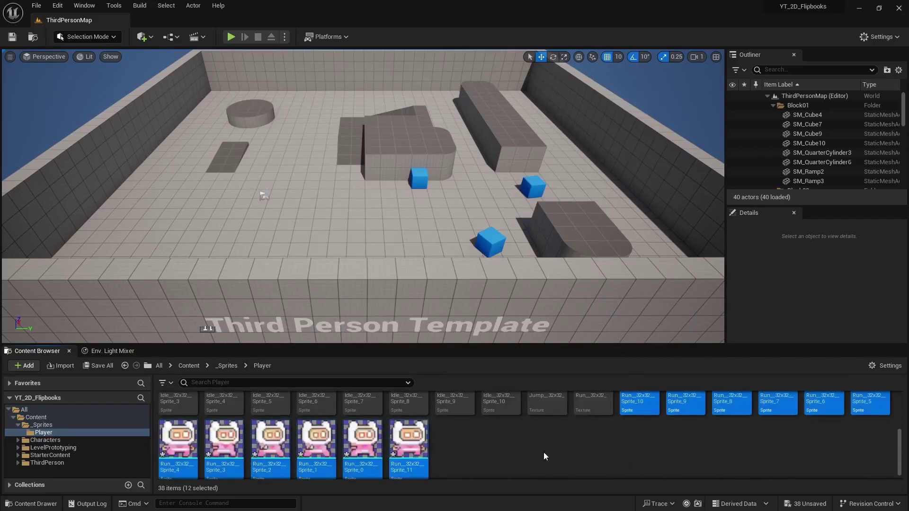
right_click(635, 405)
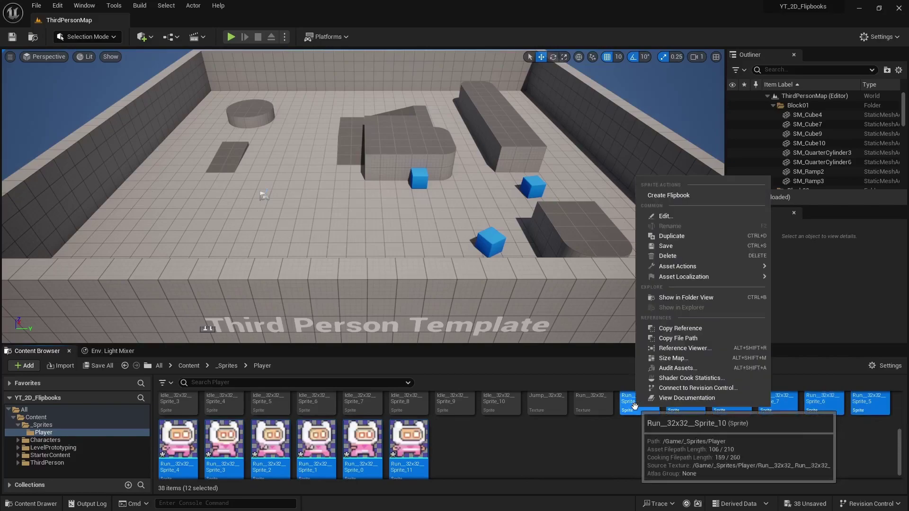
click(663, 195)
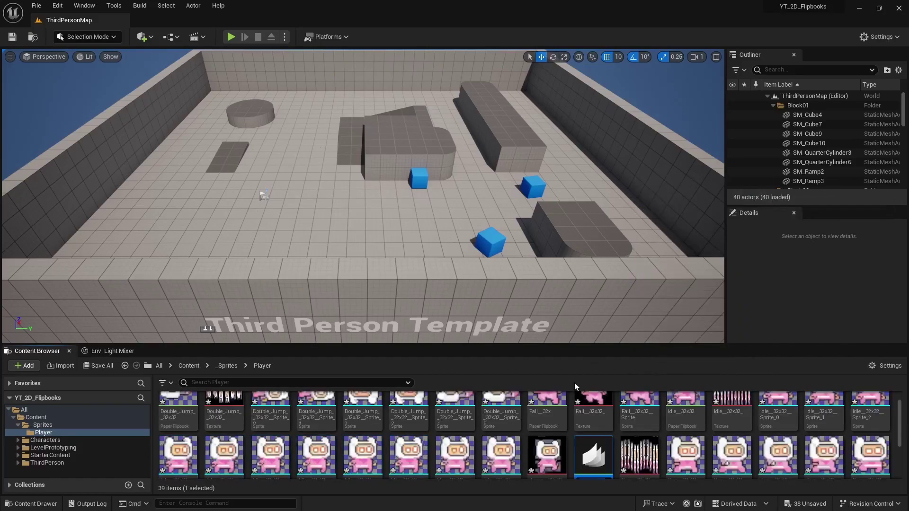
scroll(594, 426, down, 1)
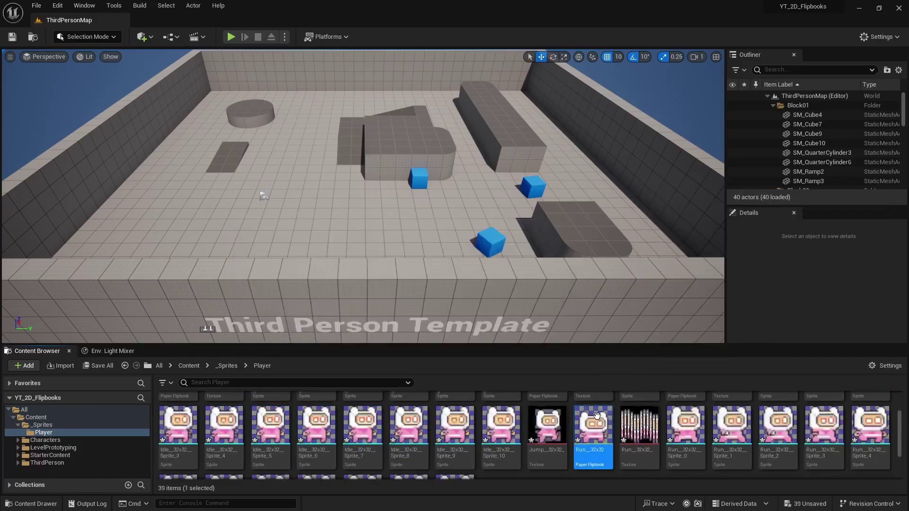
double_click(601, 446)
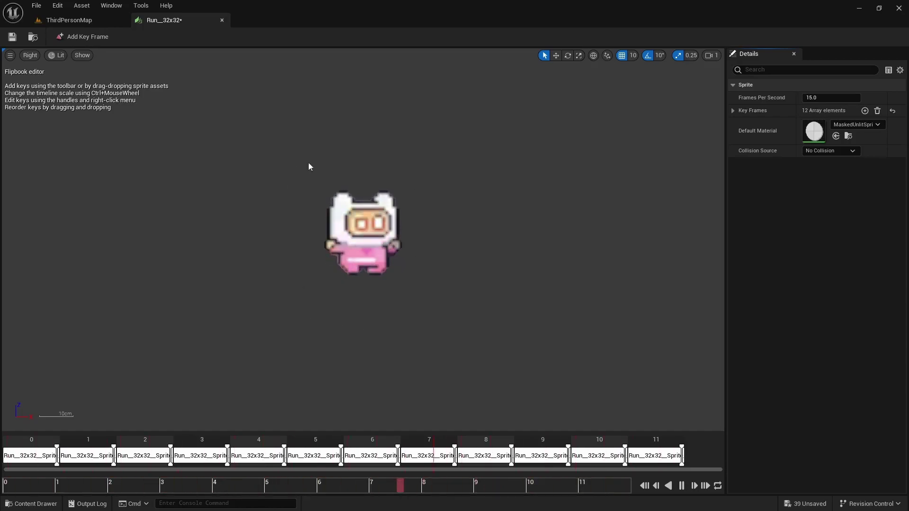
click(222, 20)
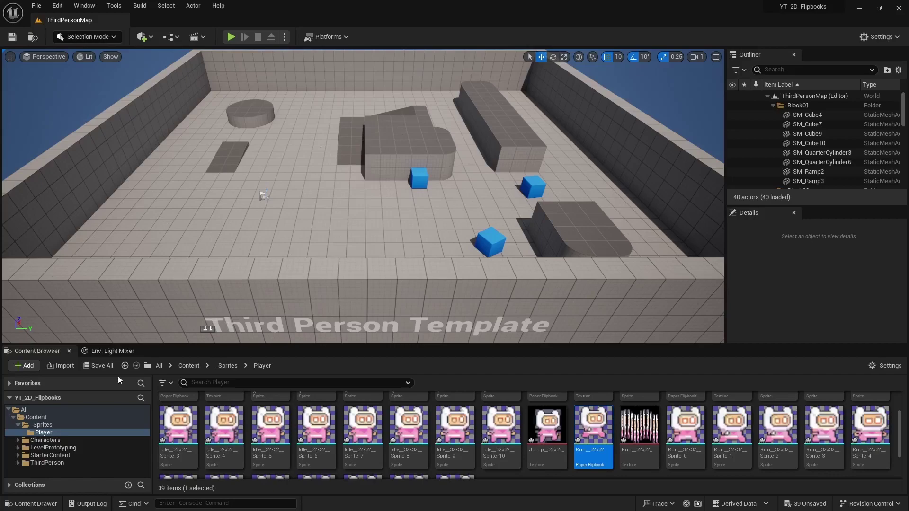
Open BP_ThirdPersonCharacter from the ThirdPerson Blueprints folder and select its Mesh component in the blueprint's viewport view
click(47, 462)
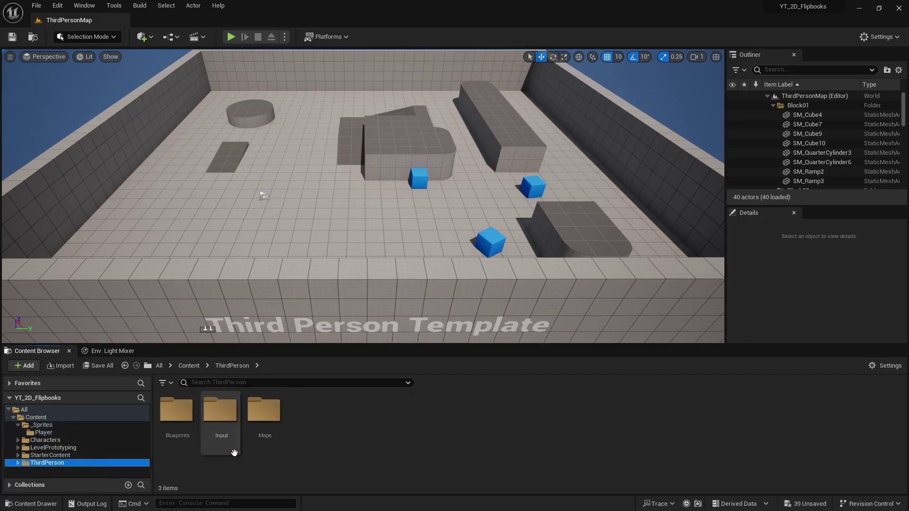
double_click(177, 414)
click(173, 417)
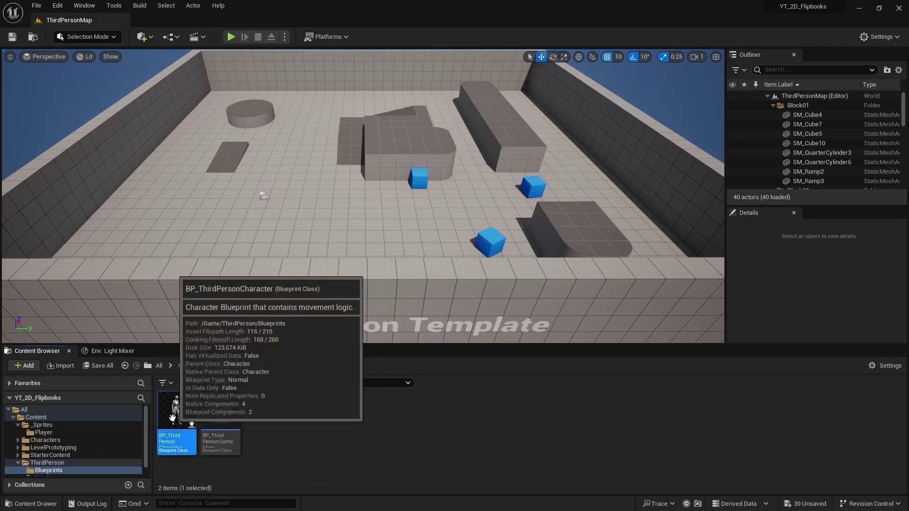
double_click(171, 417)
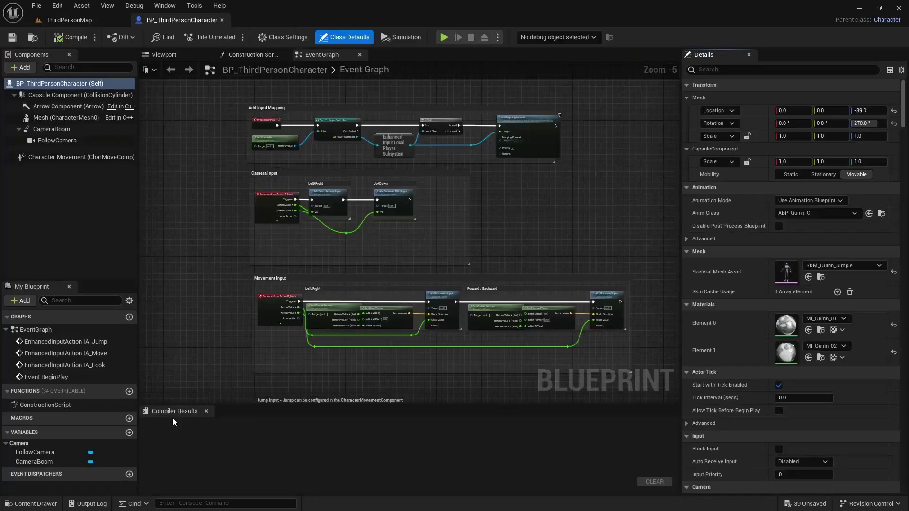
click(170, 55)
click(115, 121)
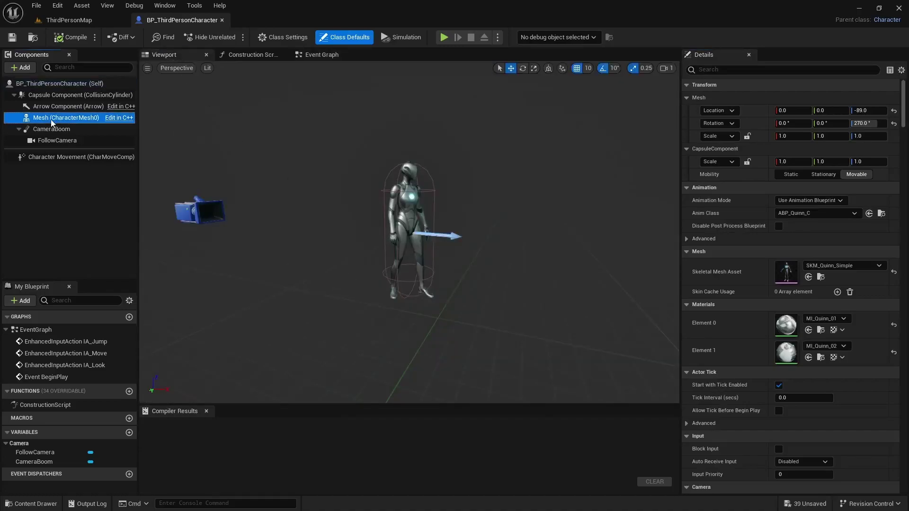
Hide the character's Mesh component by enabling Hidden in Game and turning off Visible in its rendering settings
drag(903, 158, 904, 377)
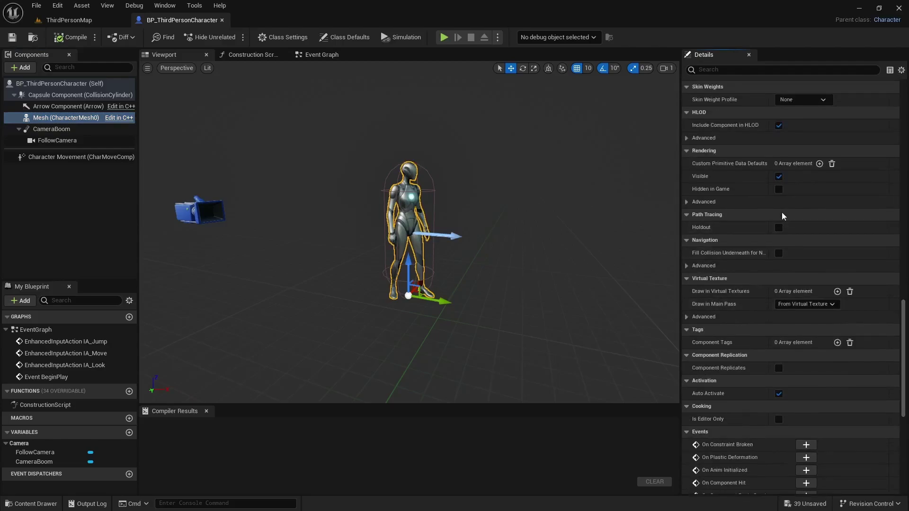
click(779, 189)
click(779, 176)
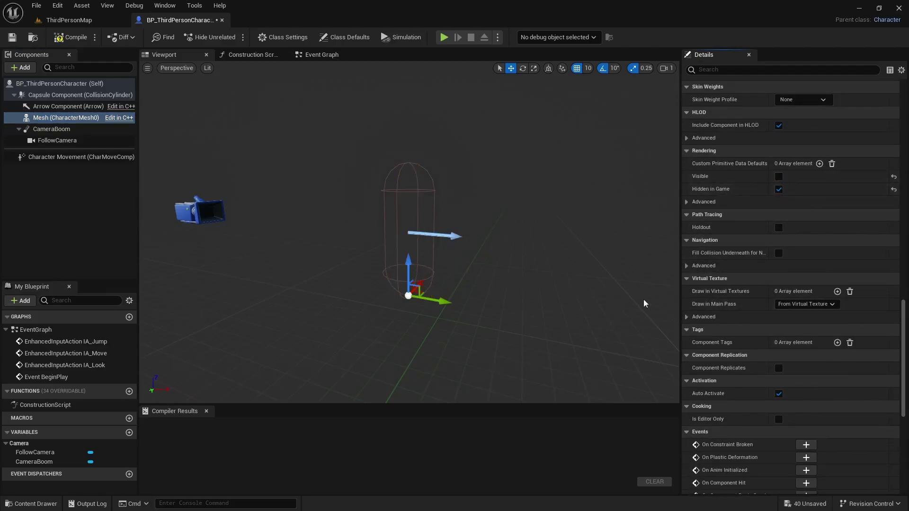
Add a Paper Flipbook component to BP_ThirdPersonCharacter, keeping its default name
click(45, 84)
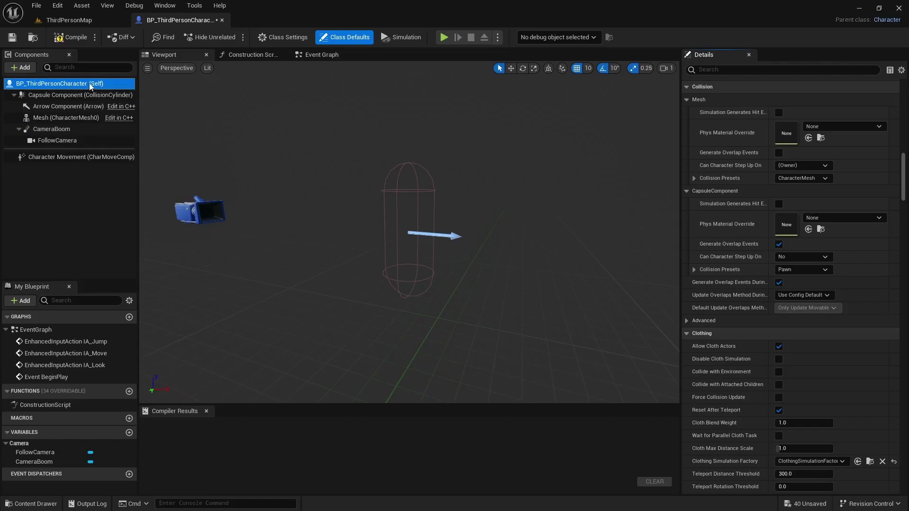
click(21, 67)
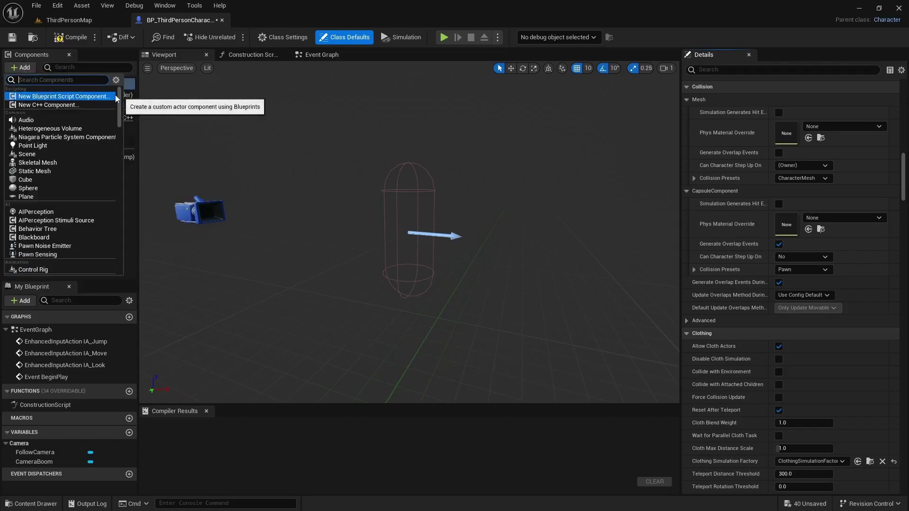
text(flip)
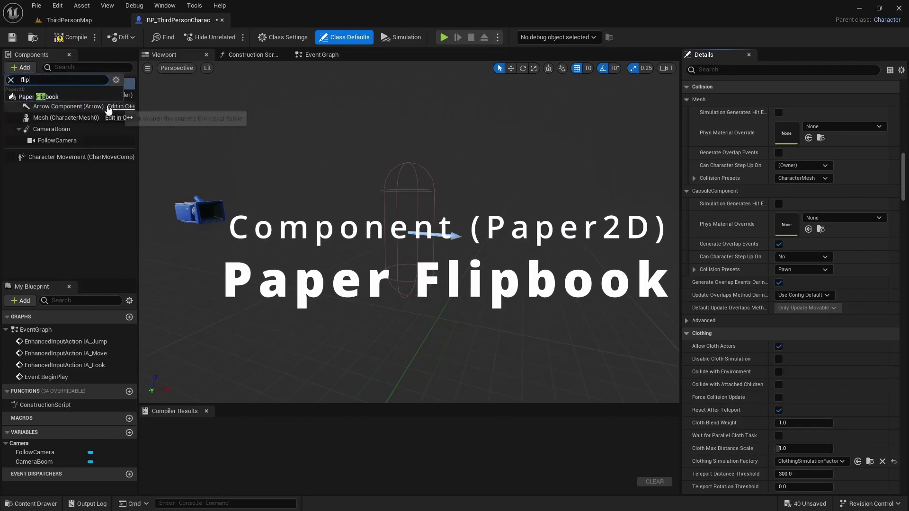
click(56, 99)
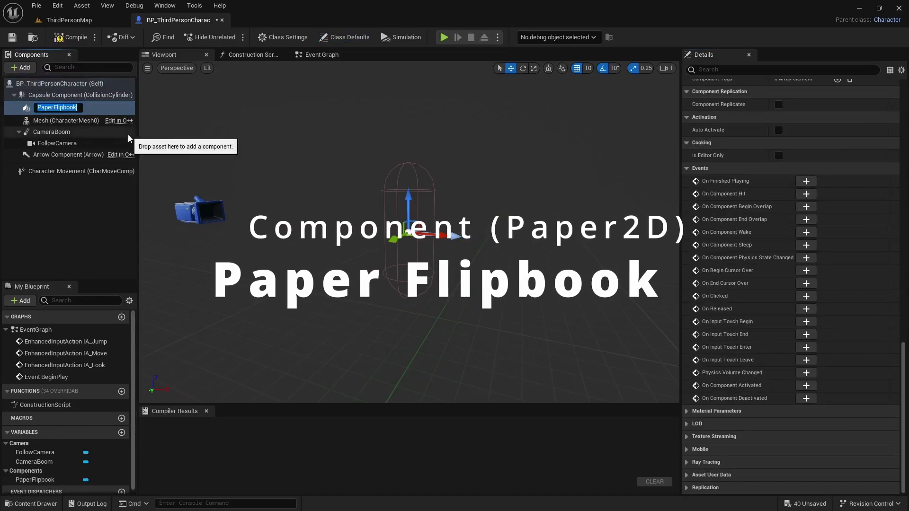
mouse_move(61, 110)
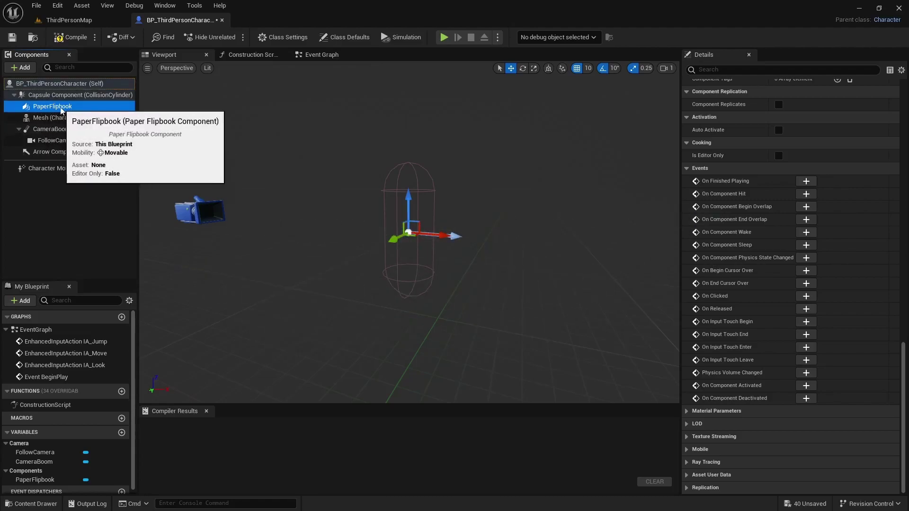
key(F2)
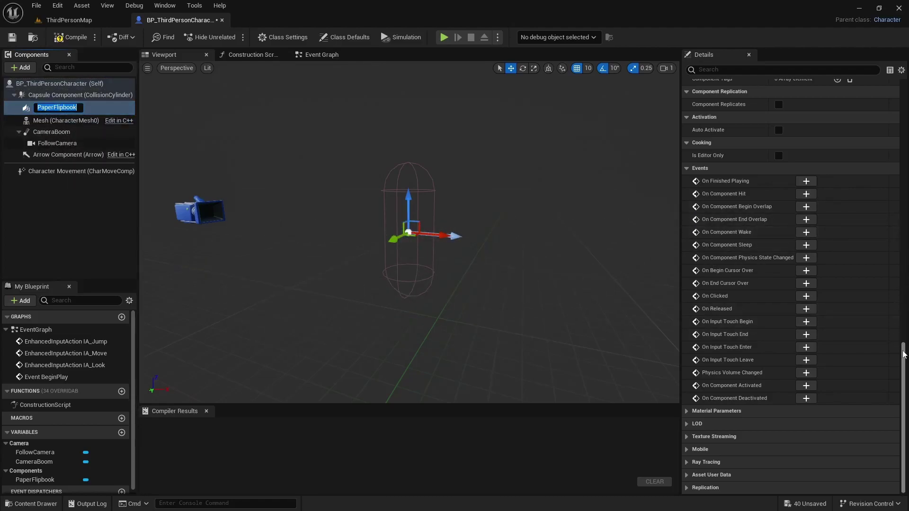
Assign Idle__32x32 as the PaperFlipbook component's source flipbook and compile the blueprint
drag(904, 356, 903, 90)
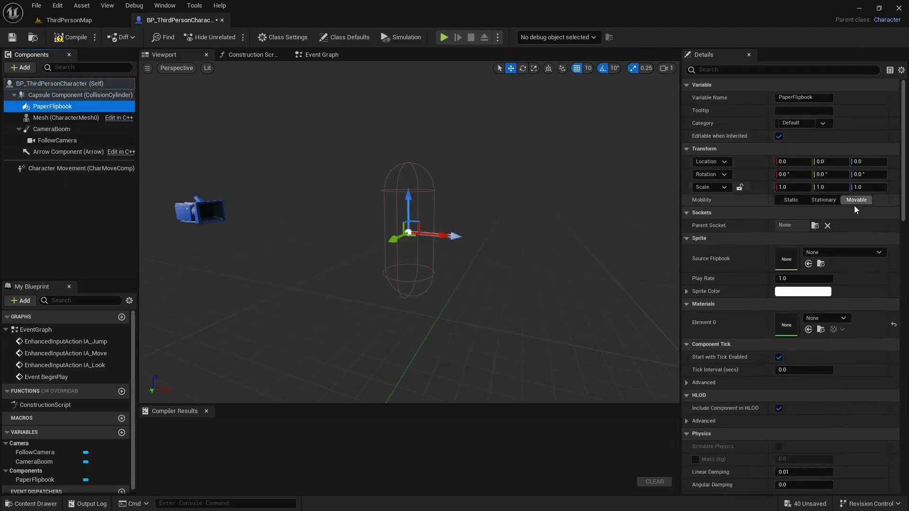
click(828, 252)
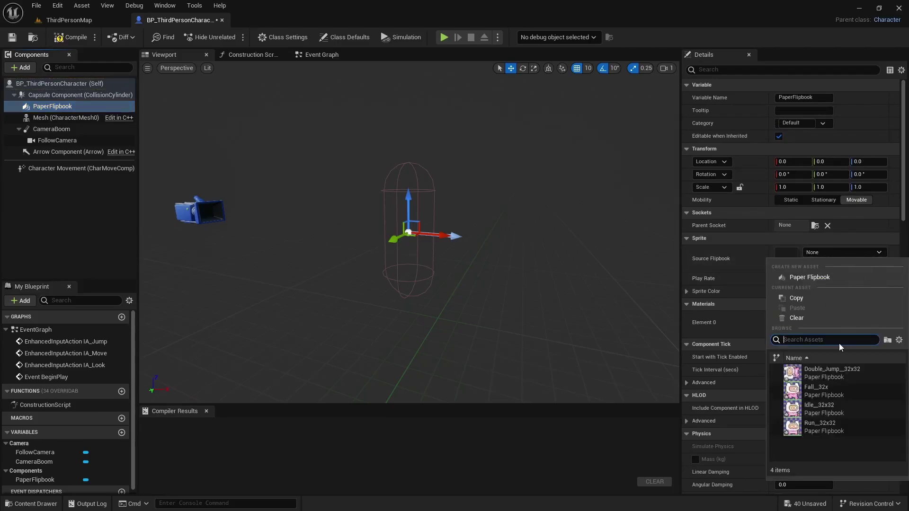
click(794, 410)
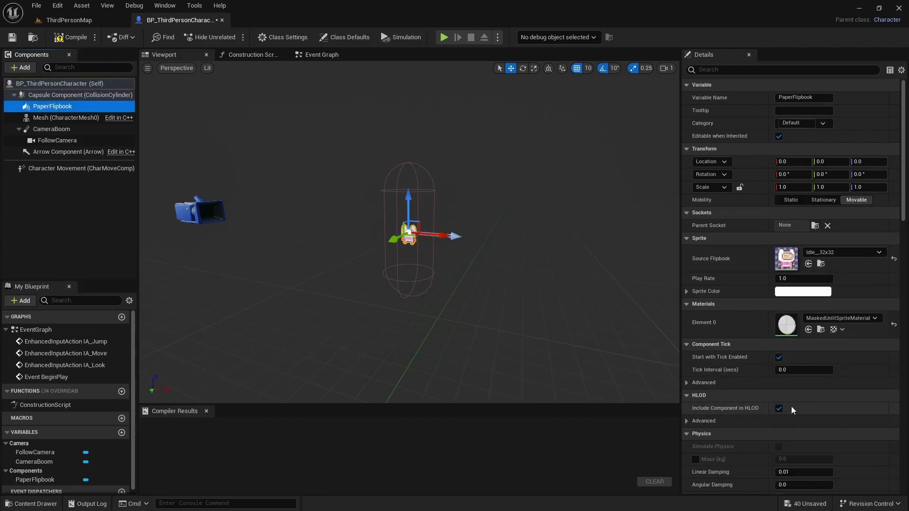
mouse_move(449, 331)
right_down()
mouse_move(493, 327)
mouse_move(393, 330)
mouse_move(426, 353)
mouse_move(455, 331)
right_up()
key(w)
key(s)
mouse_move(442, 209)
right_down()
mouse_move(493, 209)
mouse_move(442, 209)
right_up()
key(a)
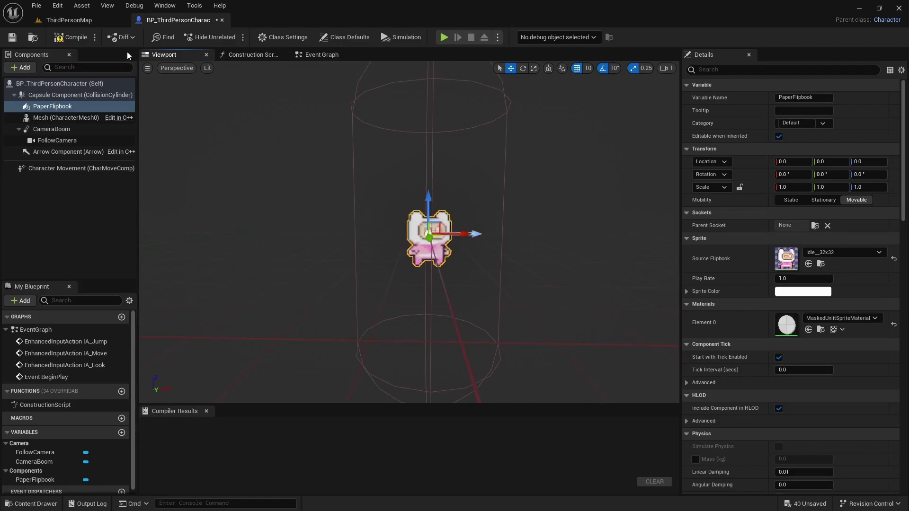
click(70, 38)
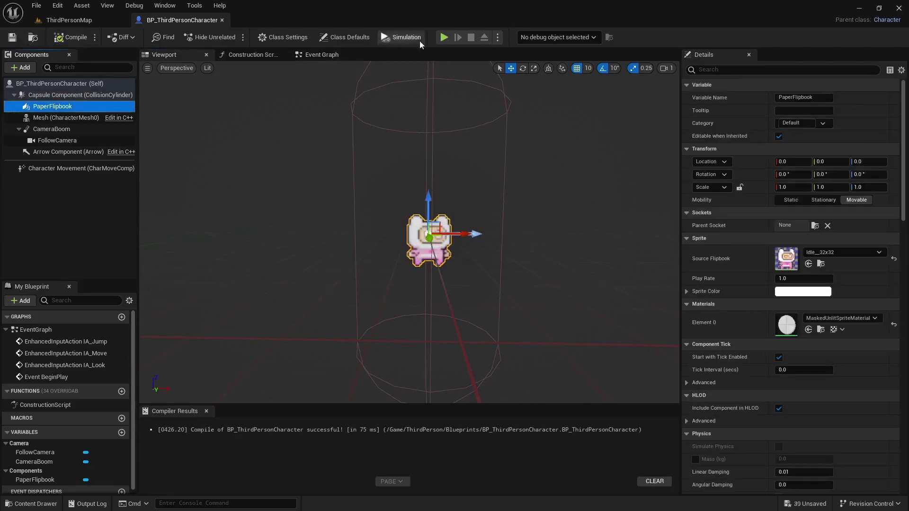
Play-test the level, moving the flipbook character from side to side, and end the preview
click(445, 37)
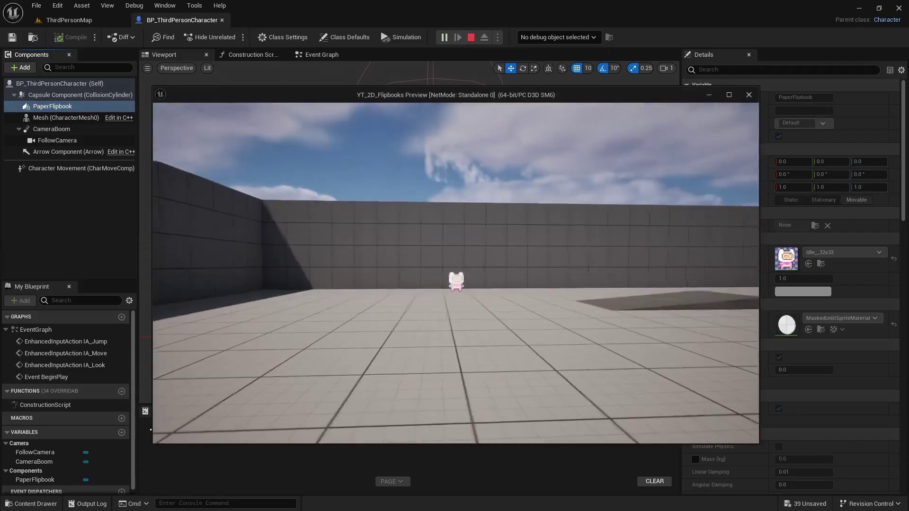
key(d)
key(a)
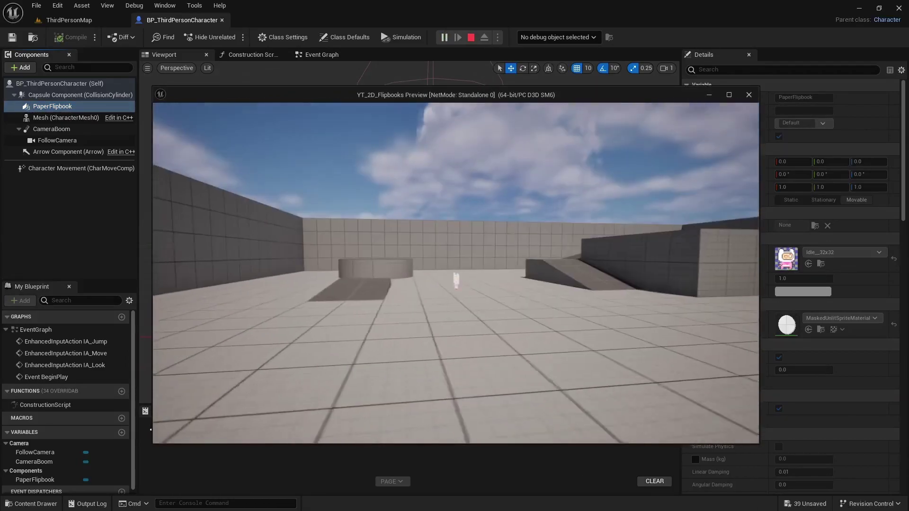
key(d)
key(a)
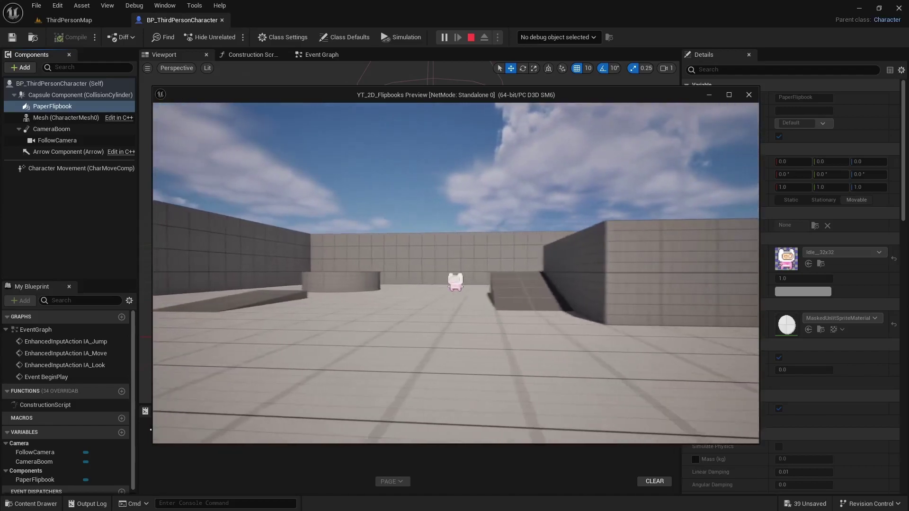
key(d)
key(a)
key(d)
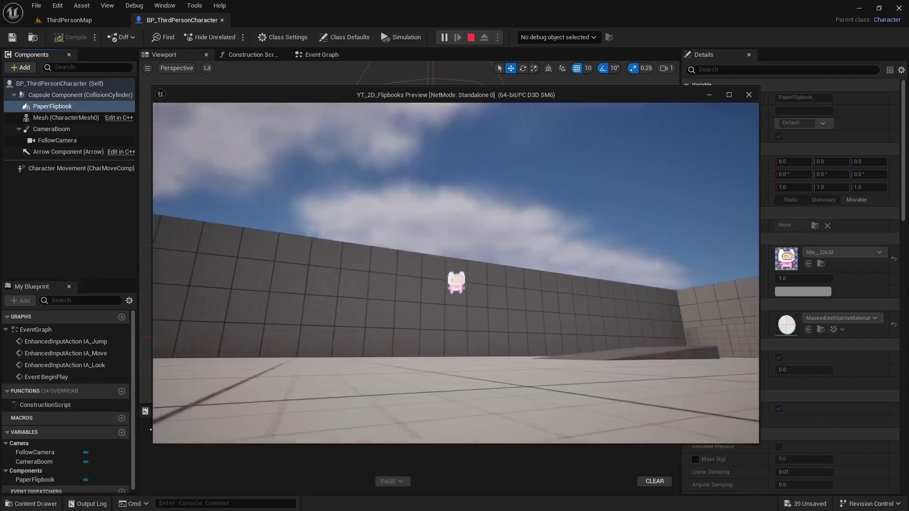
key(a)
key(d)
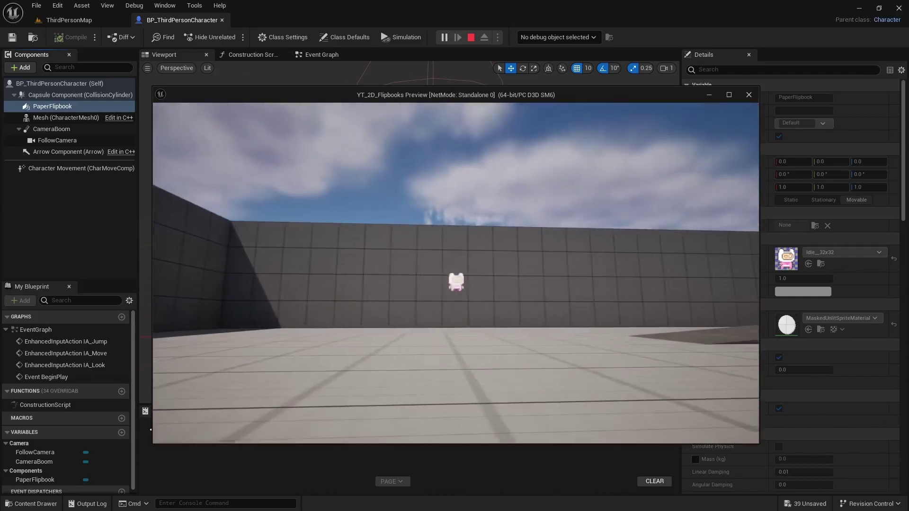
key(Escape)
Lock the PaperFlipbook component's scale so all axes change proportionally
scroll(495, 293, down, 3)
right_drag(473, 273, 477, 273)
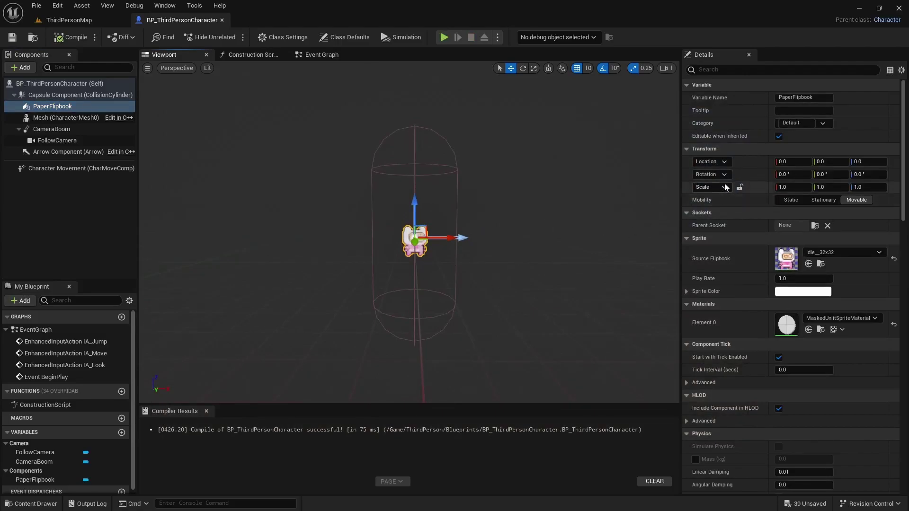
click(741, 188)
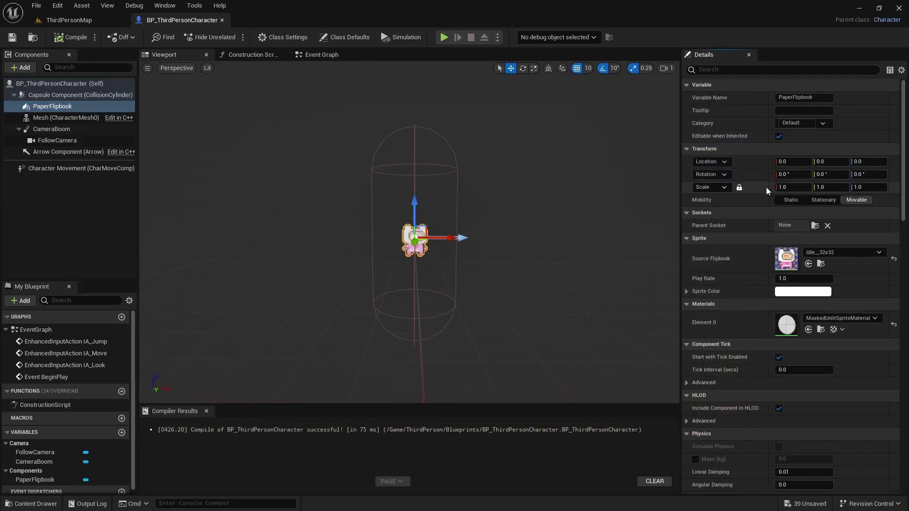
Try a scale of 4 on the PaperFlipbook component and return its scale to 1
text(4)
key(Tab)
click(792, 188)
text(1)
key(Return)
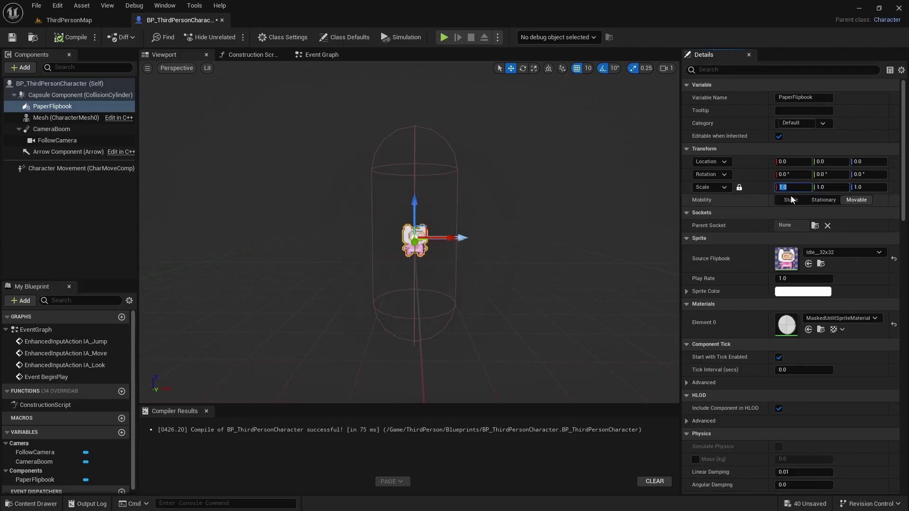
Lower the PaperFlipbook to the capsule's base in the Right view with grid snapping off, to a Z location of about -74.9
drag(415, 206, 409, 249)
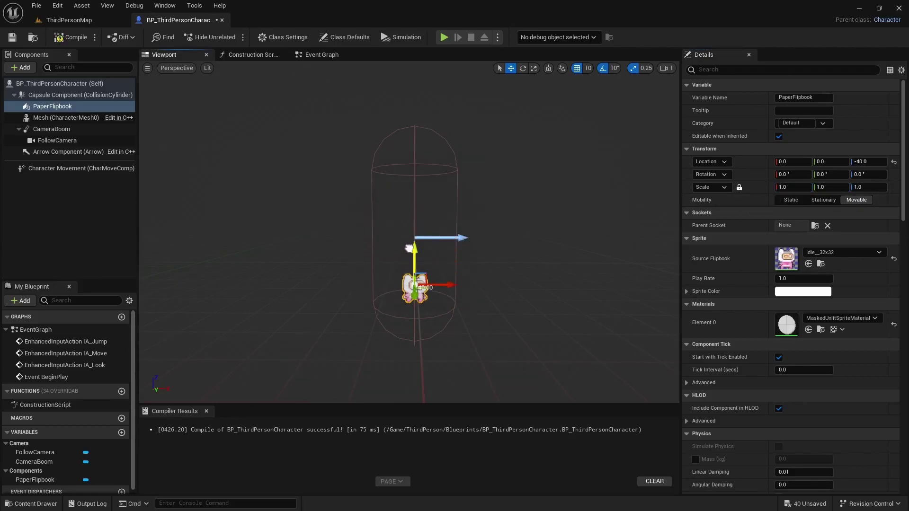
click(178, 68)
click(195, 134)
scroll(405, 279, up, 4)
drag(417, 116, 418, 160)
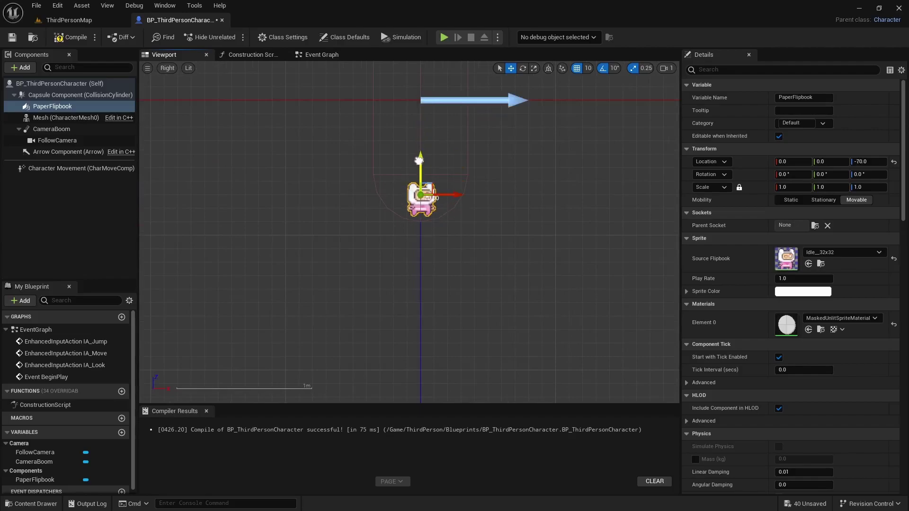
click(578, 69)
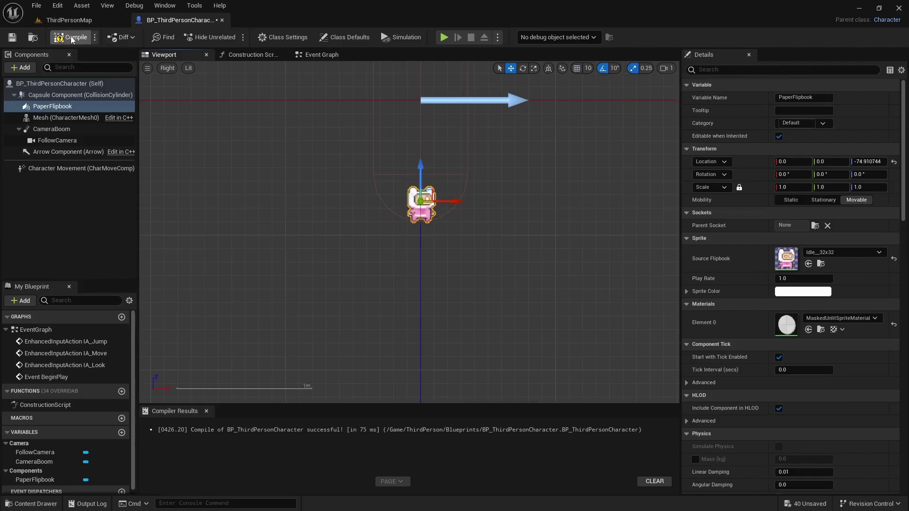
Compile the blueprint and play-test the lowered flipbook character by moving it both ways across the floor, ending the preview
click(71, 37)
click(443, 38)
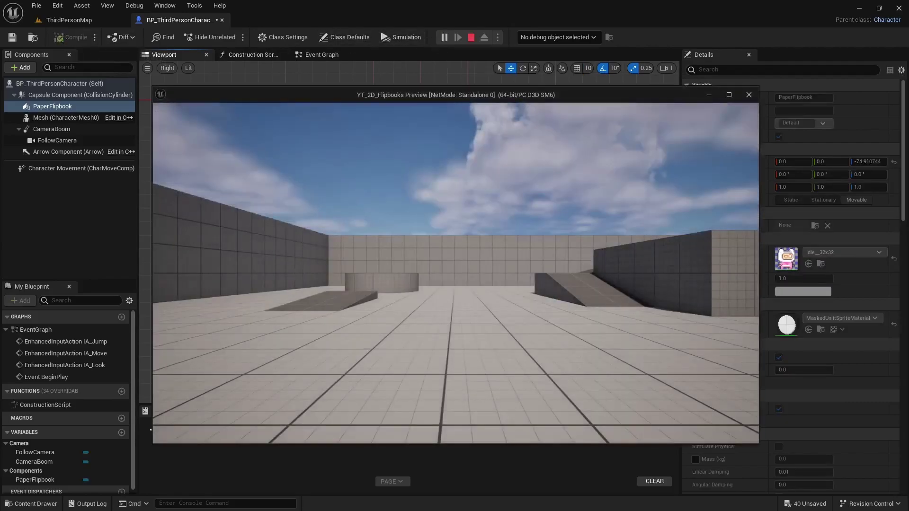
key(d)
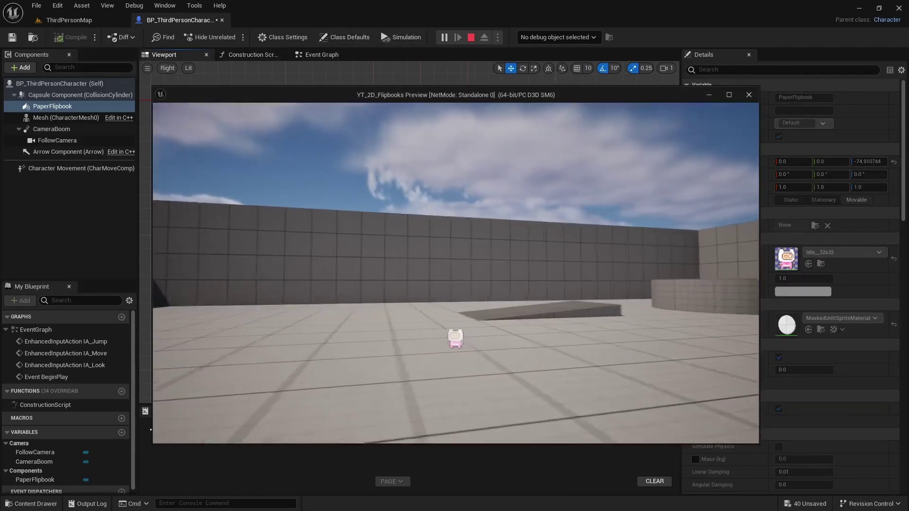
key(a)
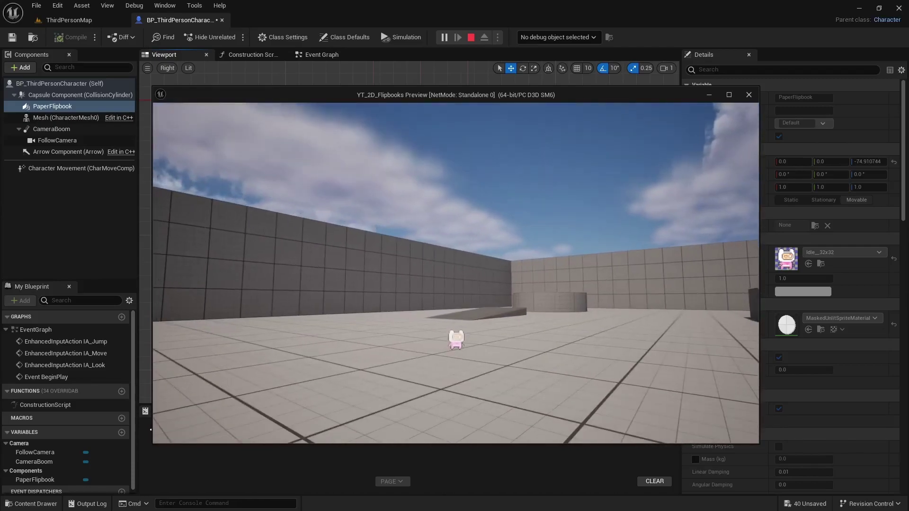
key(Escape)
Return the blueprint viewport to perspective and select the Capsule Component to examine it around the sprite
right_drag(488, 231, 431, 162)
click(174, 67)
click(209, 81)
click(397, 156)
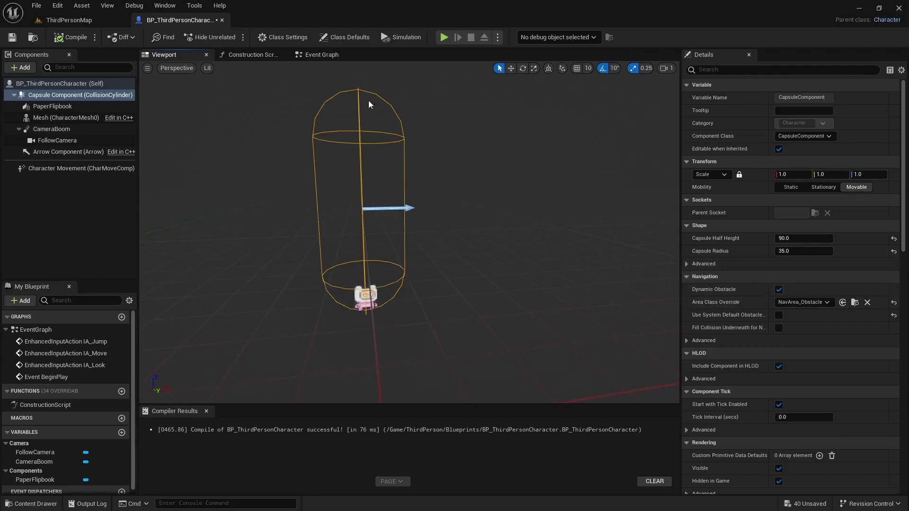
Add an Event Tick node in an empty area below the existing nodes of the character's Event Graph
click(322, 54)
right_drag(426, 268, 469, 77)
right_drag(474, 252, 478, 125)
scroll(439, 181, up, 2)
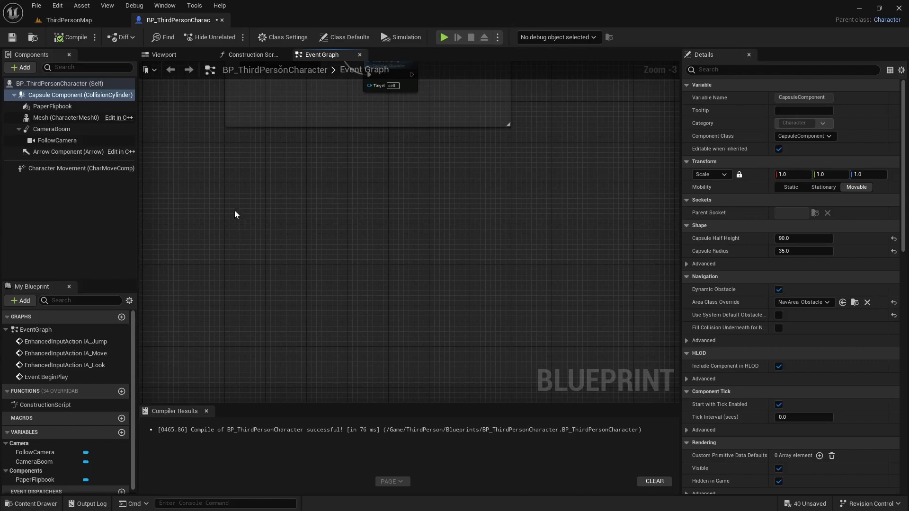
scroll(245, 222, up, 2)
right_drag(292, 220, 255, 223)
scroll(294, 205, up, 1)
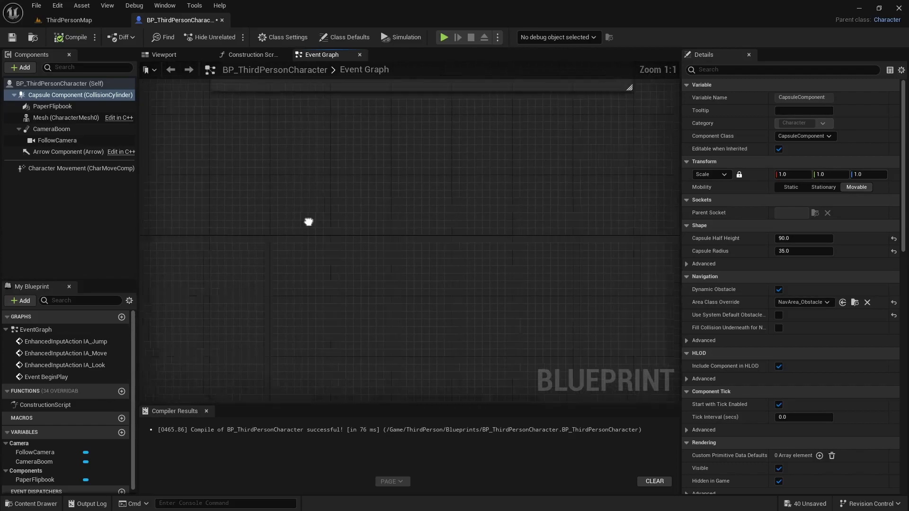
right_click(228, 184)
text(tick)
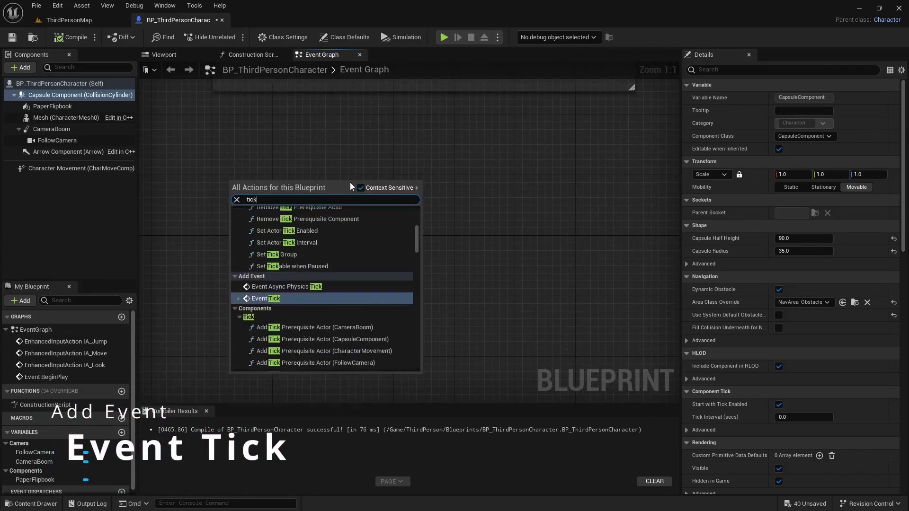
click(268, 299)
drag(255, 185, 224, 185)
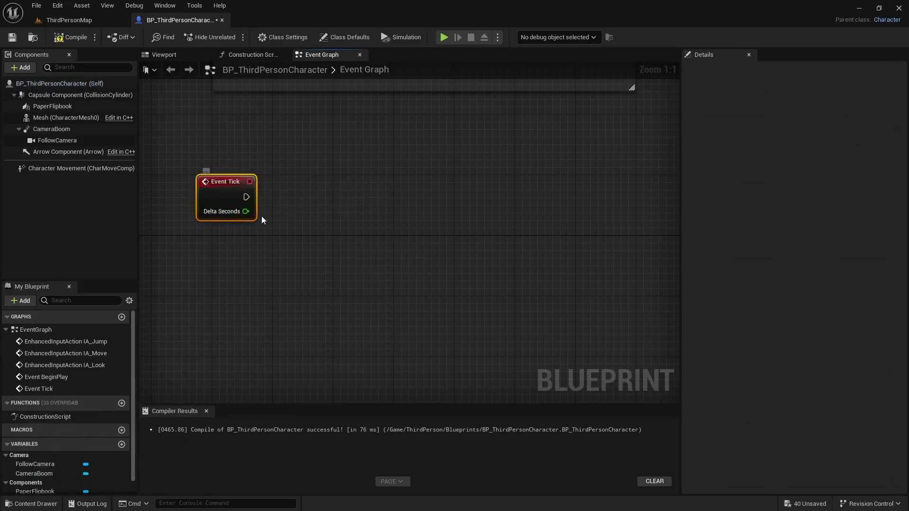
drag(229, 181, 221, 189)
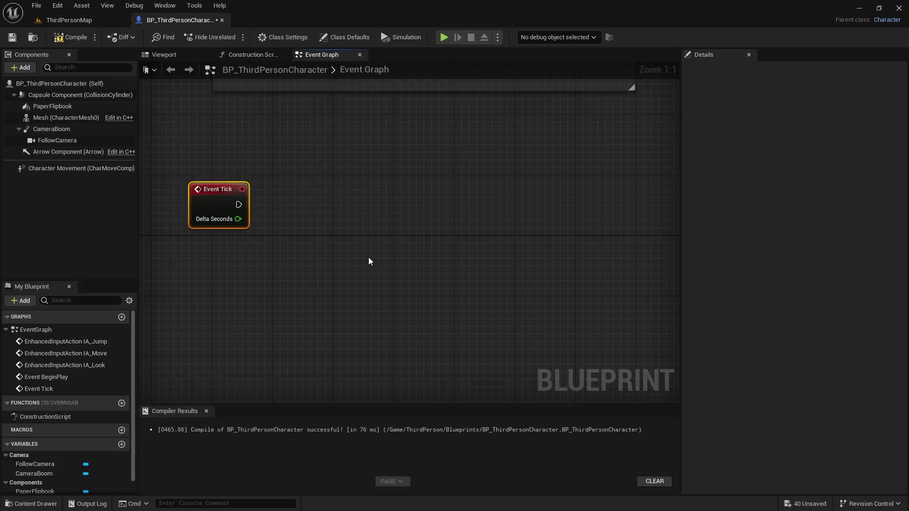
Add an Is Falling (CharacterMovement) node below and beside the Event Tick node
right_click(335, 250)
text(is fall)
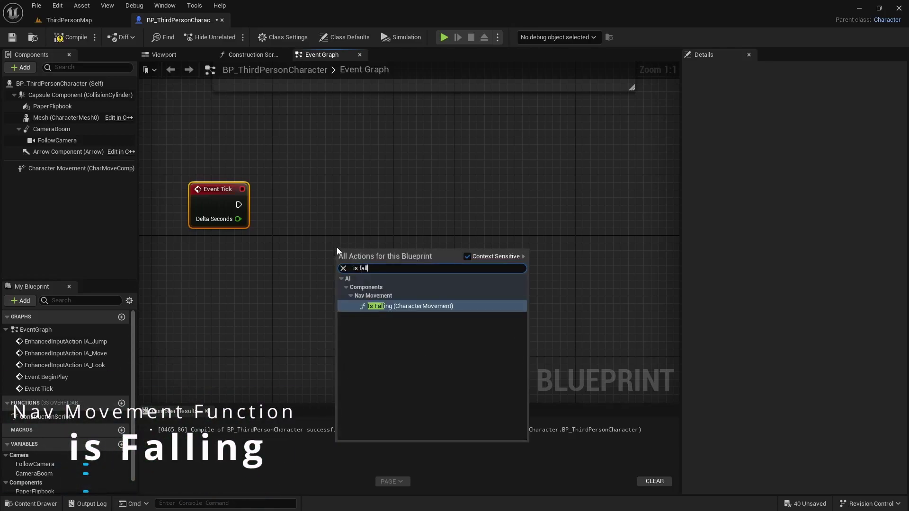
key(Return)
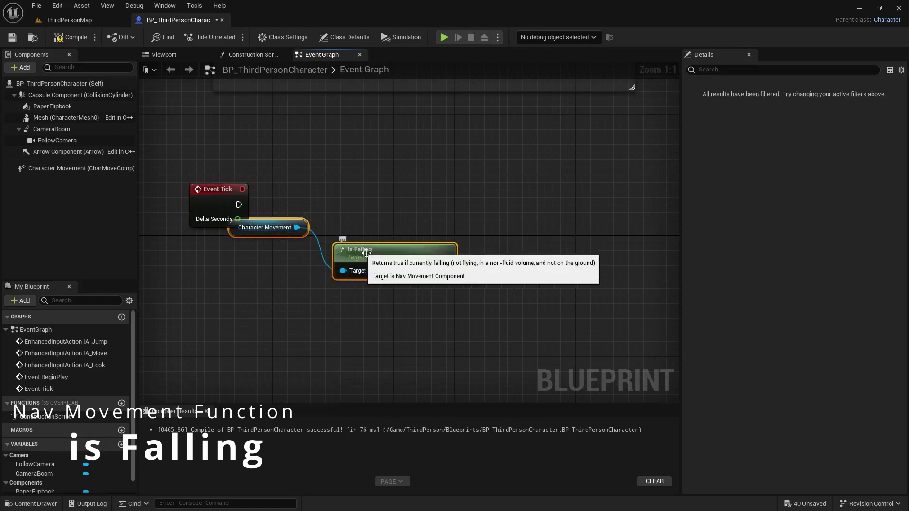
Tuck the Character Movement reference under the Is Falling node and move both below the Event Tick node
click(284, 232)
drag(283, 234, 381, 297)
shift+click(386, 272)
drag(396, 254, 365, 299)
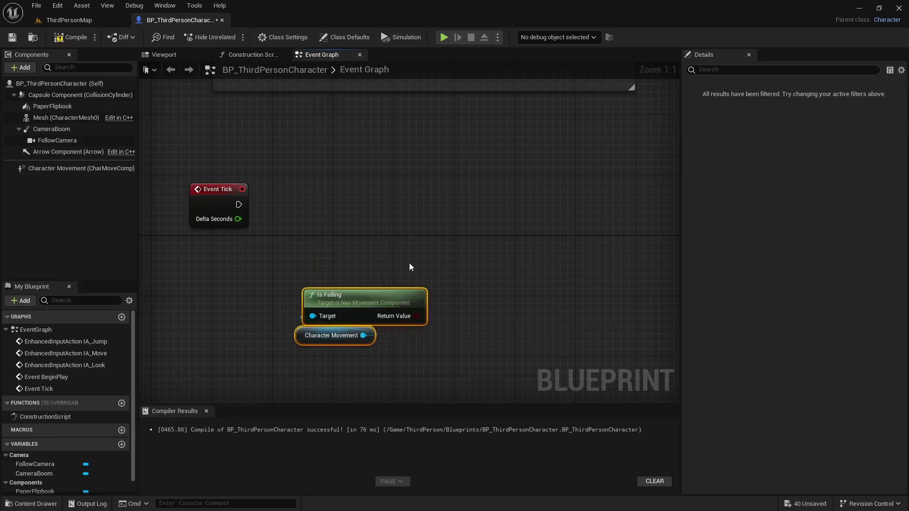
Add a Get Velocity node above the Is Falling node, beside Event Tick
right_click(398, 188)
scroll(399, 188, down, 15)
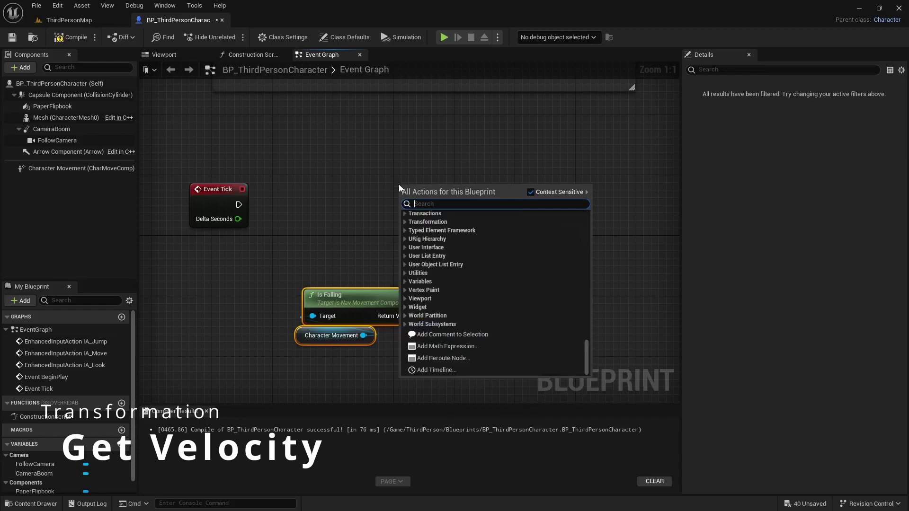
text(get velocity)
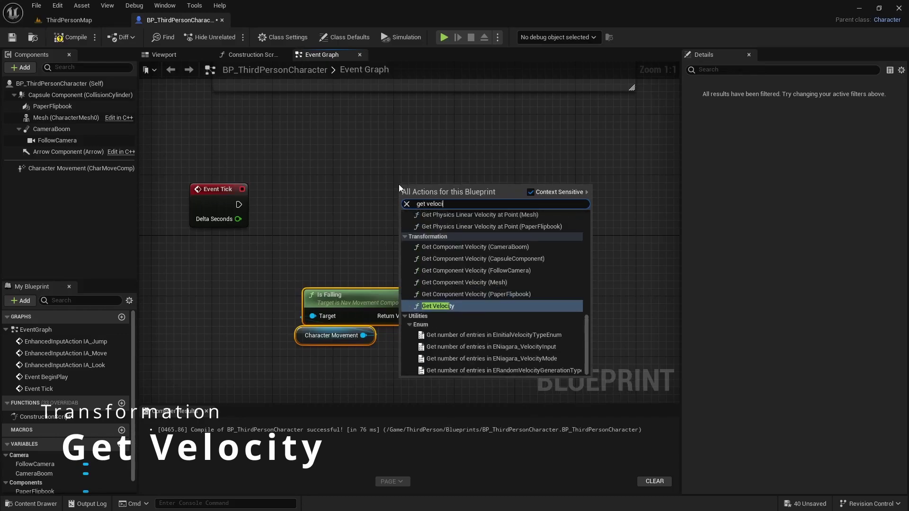
key(Return)
drag(454, 202, 386, 225)
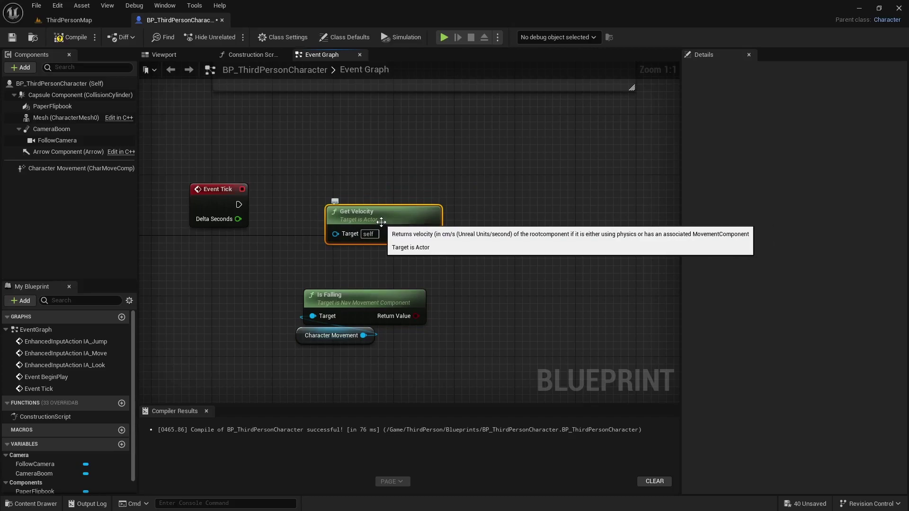
Add a Vector Length node fed by Get Velocity's return value and place it just above that node
drag(431, 232, 473, 198)
text(get vec)
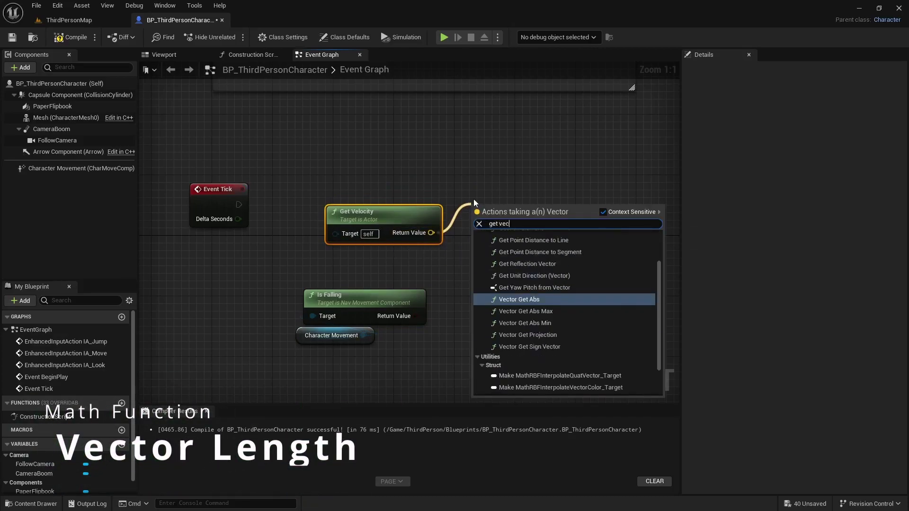
text(tor le)
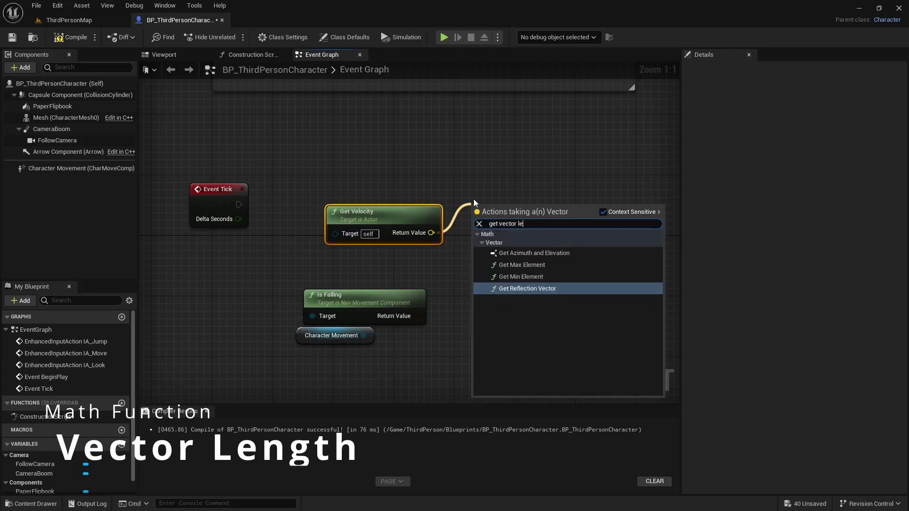
text(ng)
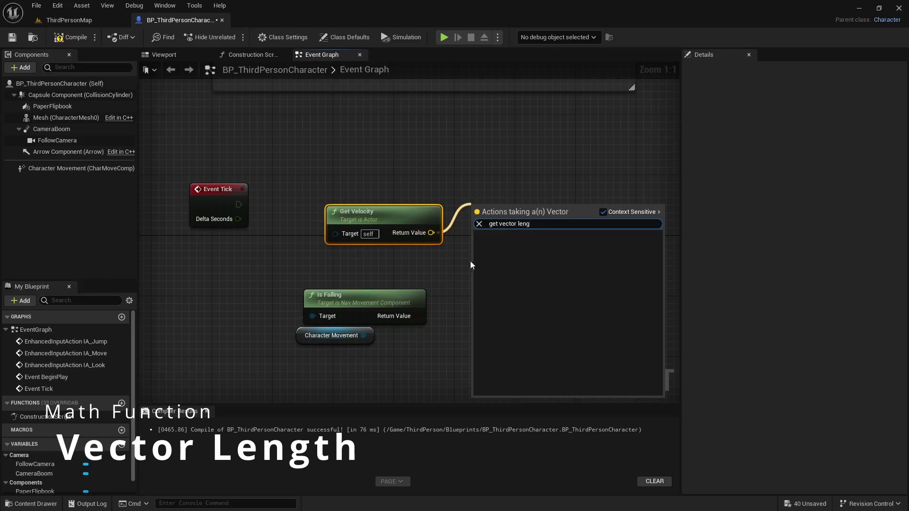
drag(534, 227, 474, 222)
text(vector len)
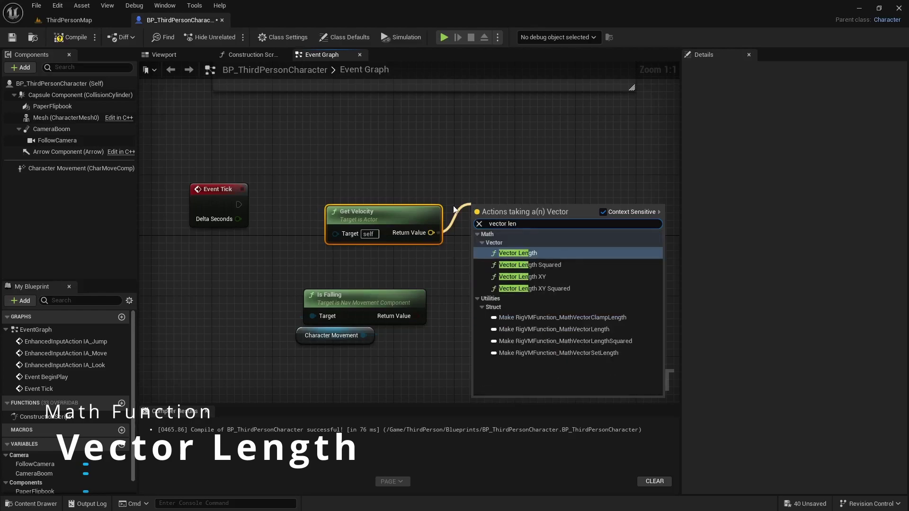
key(Return)
drag(509, 188, 449, 163)
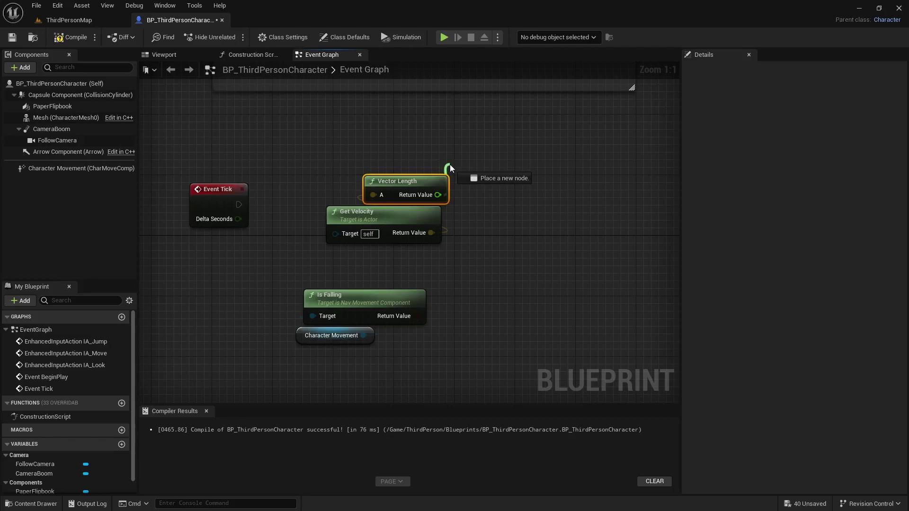
drag(450, 164, 447, 155)
click(367, 261)
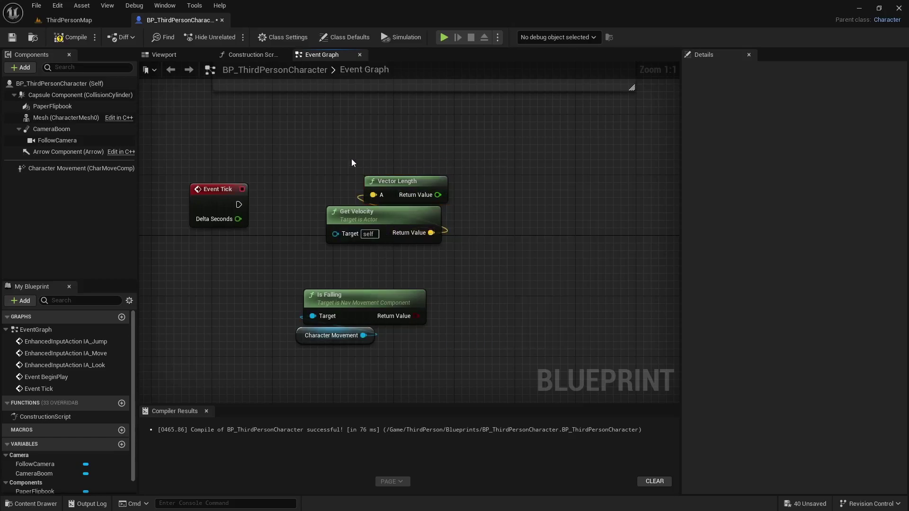
Delete the Vector Length, Get Velocity, Is Falling and Character Movement nodes, keeping only Event Tick
drag(353, 164, 417, 246)
key(Delete)
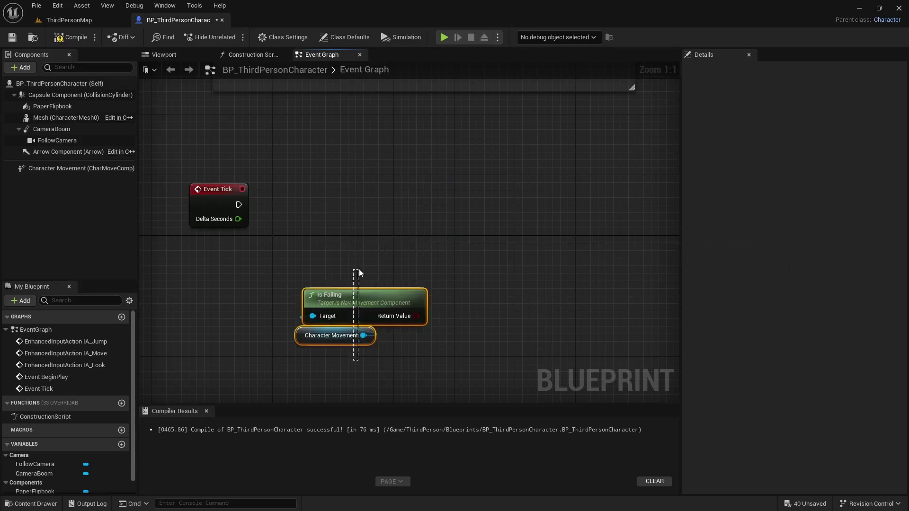
drag(390, 335, 359, 273)
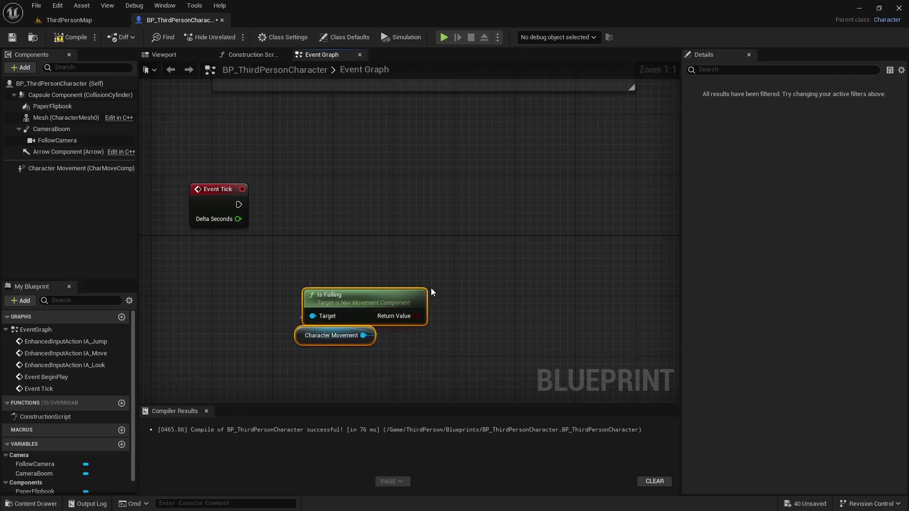
key(Delete)
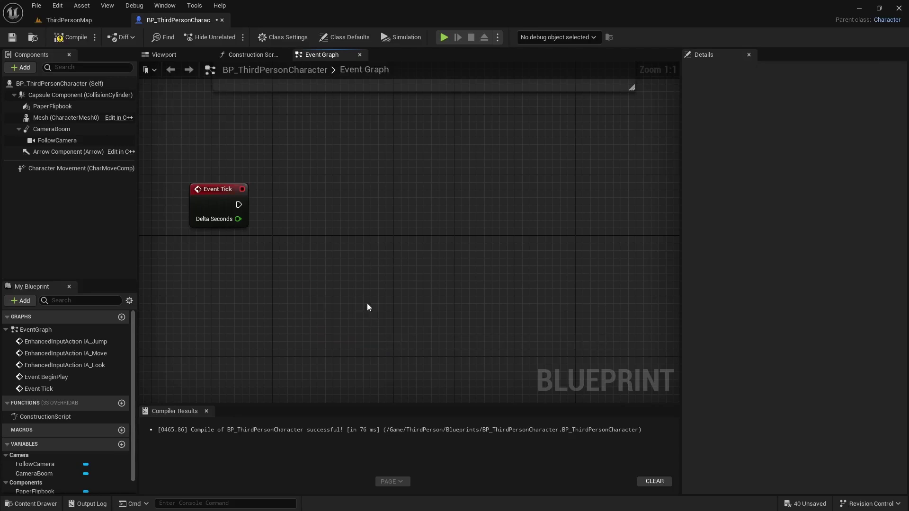
Add a Branch node beside Event Tick and connect the event's execution output to it
right_drag(396, 308, 359, 259)
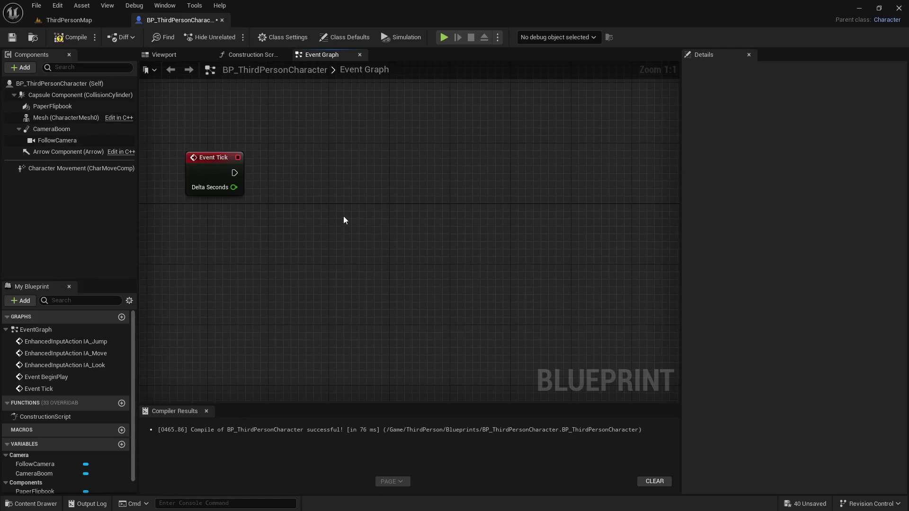
click(339, 192)
drag(393, 168, 374, 163)
drag(234, 173, 351, 154)
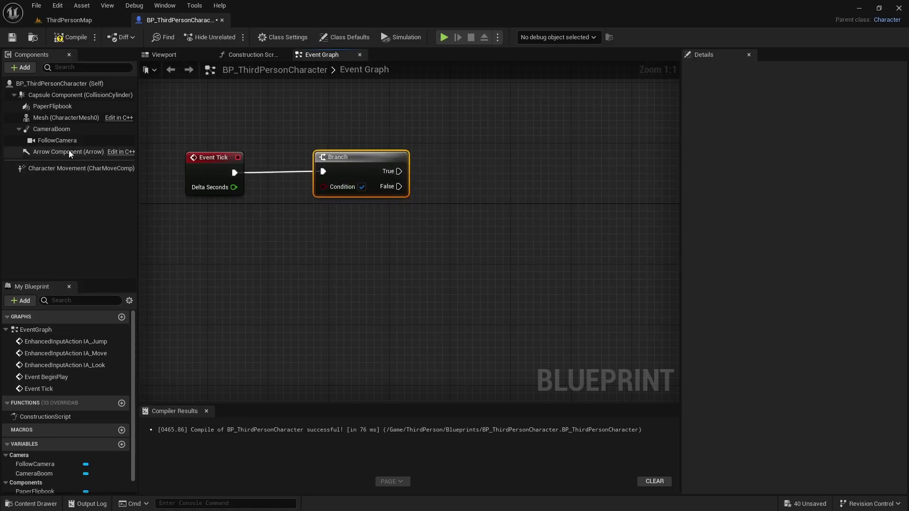
Place a Character Movement reference below Event Tick and add an Is Falling node from it
drag(71, 169, 242, 270)
drag(322, 273, 348, 249)
text(is falling)
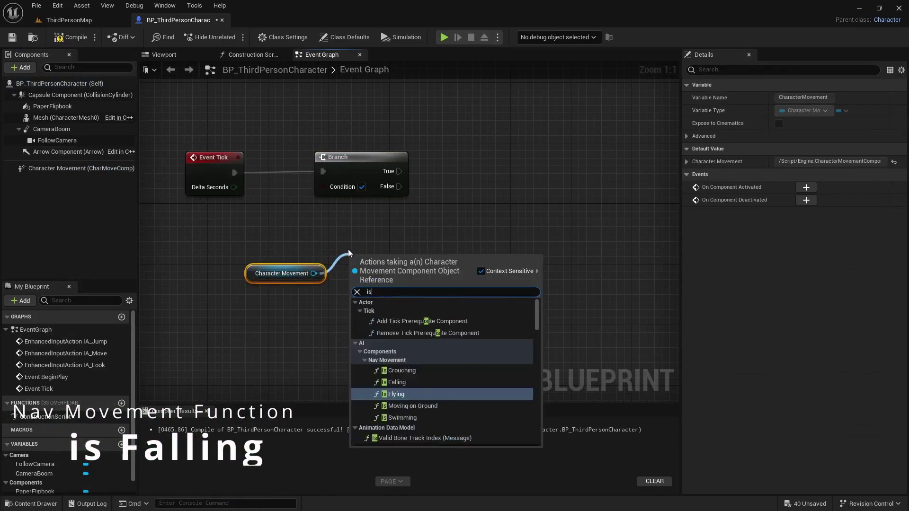
key(Return)
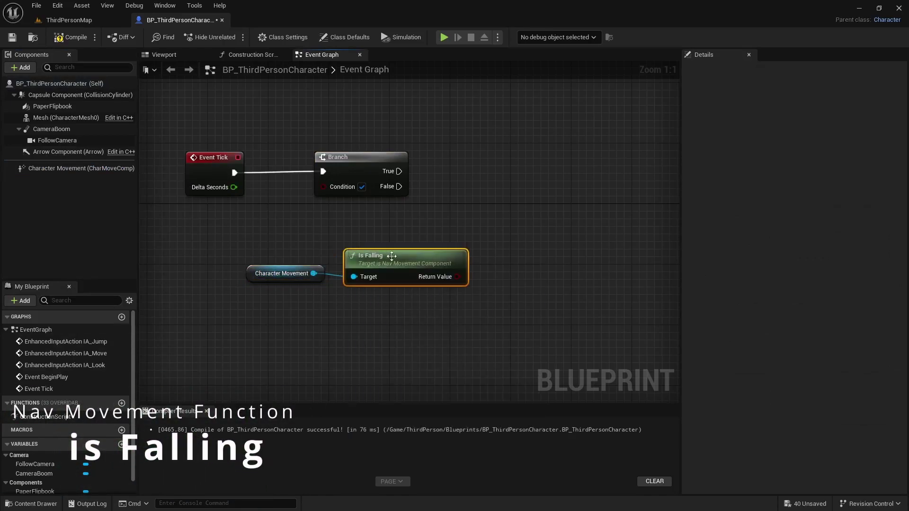
Connect Is Falling's return value to the Branch condition and stack Is Falling over Character Movement below the Branch
drag(348, 249, 250, 226)
drag(359, 254, 324, 186)
drag(192, 273, 324, 252)
right_drag(416, 334, 577, 216)
drag(497, 138, 374, 221)
Add a Set Flipbook (PaperFlipbook) node on the Branch's True output and tuck its Paper Flipbook reference above it
scroll(419, 272, down, 1)
scroll(419, 276, down, 1)
click(422, 251)
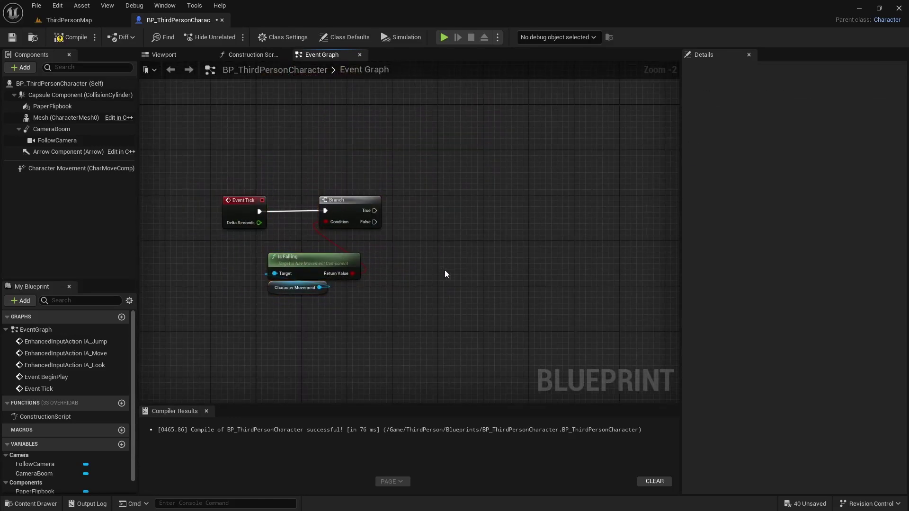
right_drag(445, 273, 355, 273)
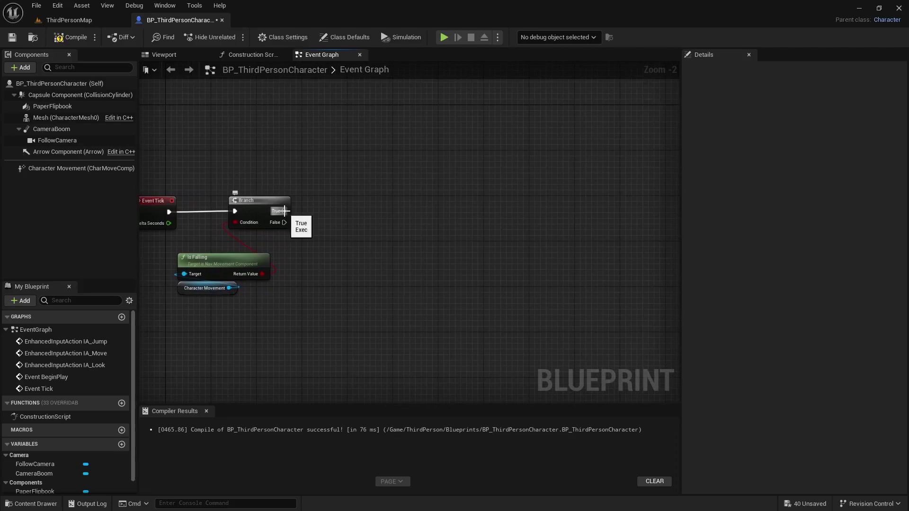
drag(284, 210, 417, 144)
text(set)
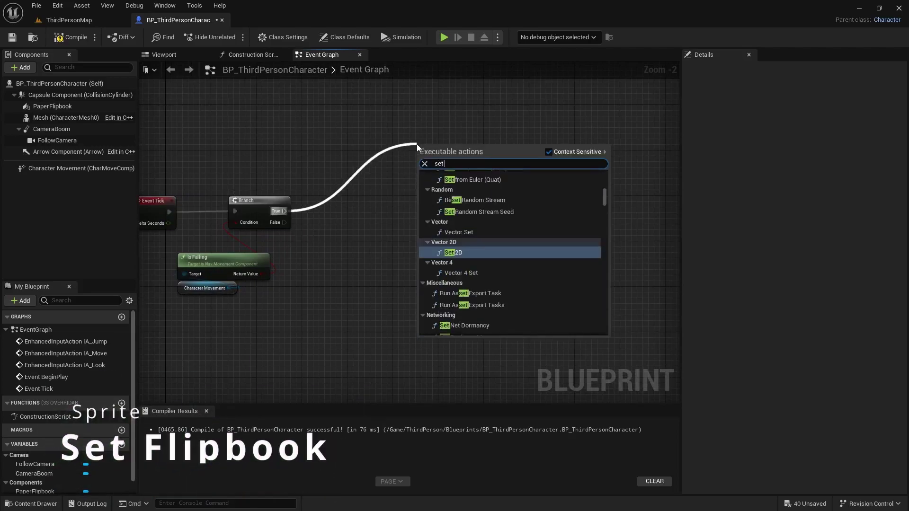
text( flipb)
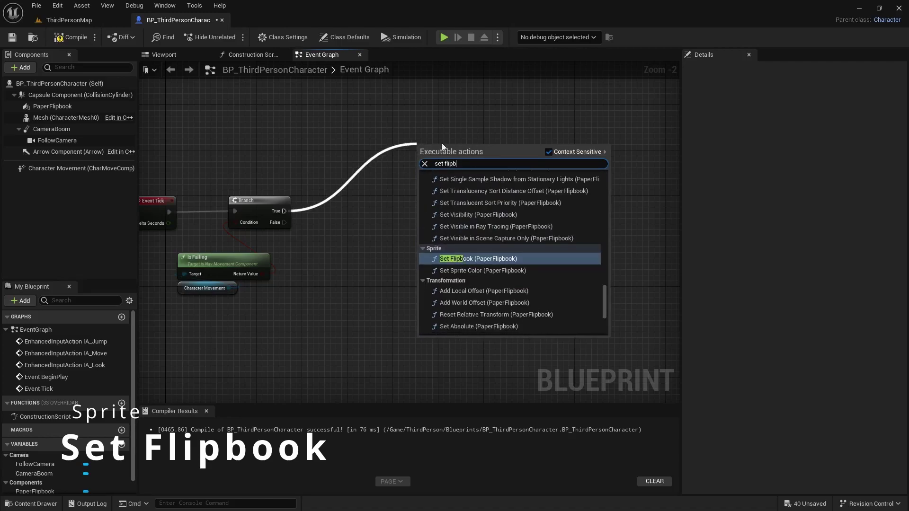
click(502, 262)
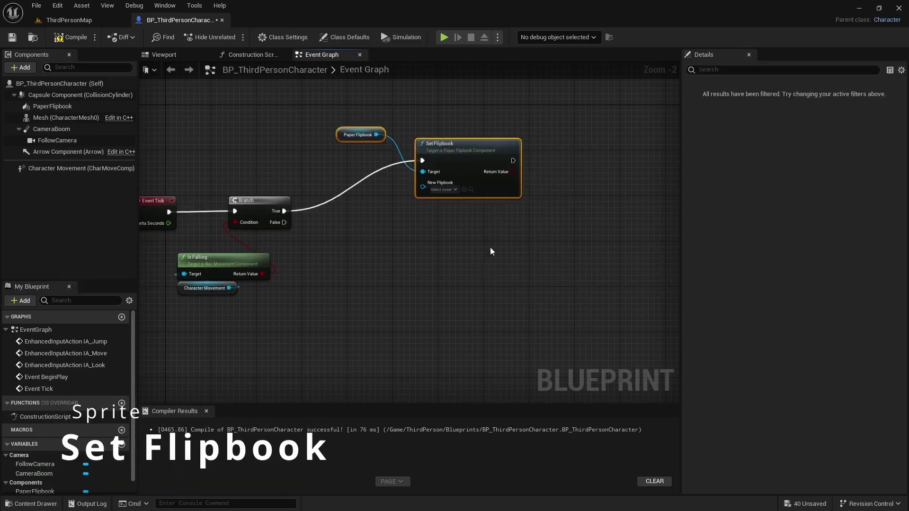
drag(462, 148, 445, 135)
click(325, 119)
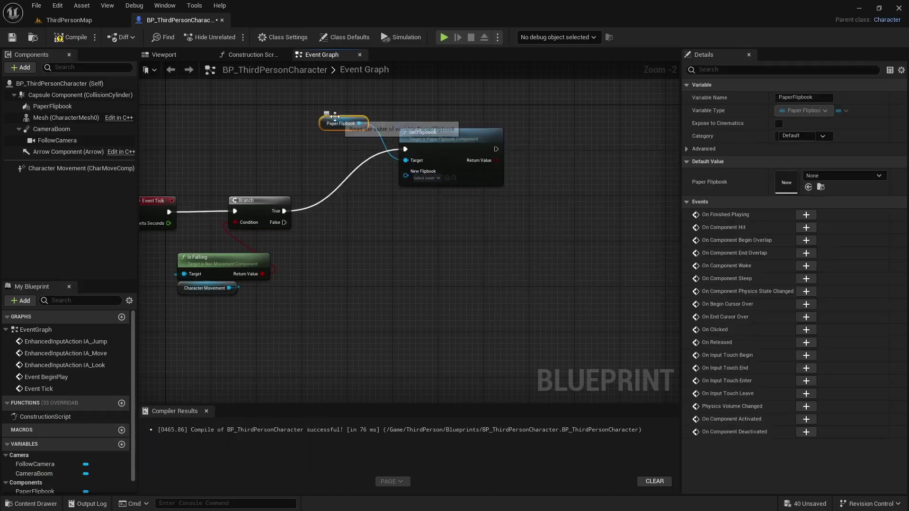
drag(326, 118, 413, 112)
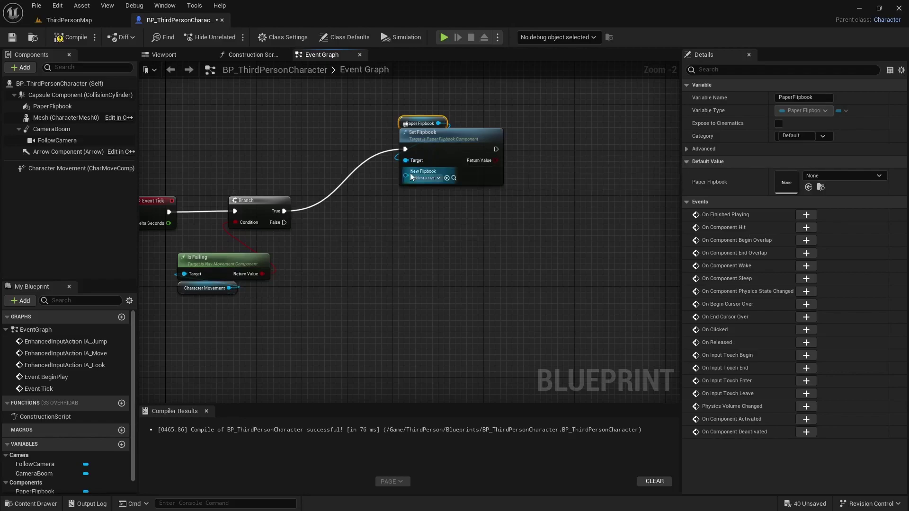
Add a Select node feeding Set Flipbook's New Flipbook input and place it in the open space above Event Tick and Branch
click(426, 178)
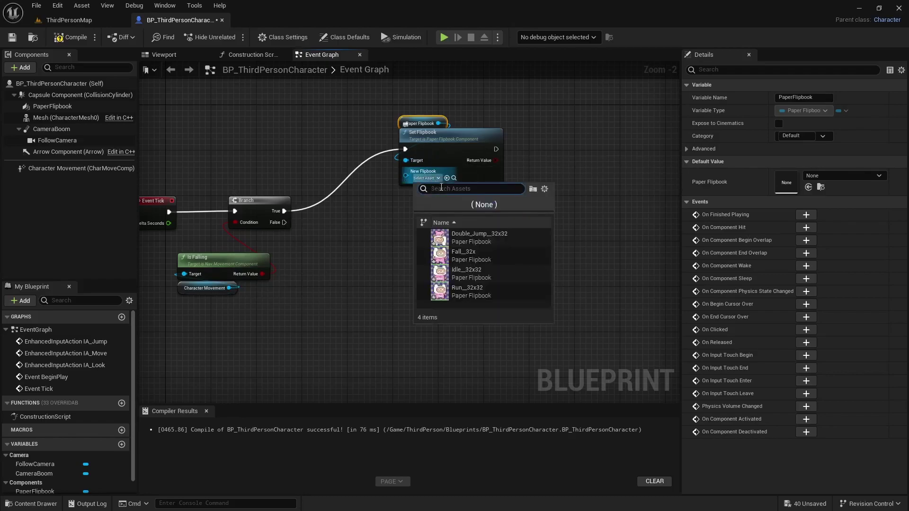
click(380, 236)
drag(406, 176, 271, 119)
text(sele)
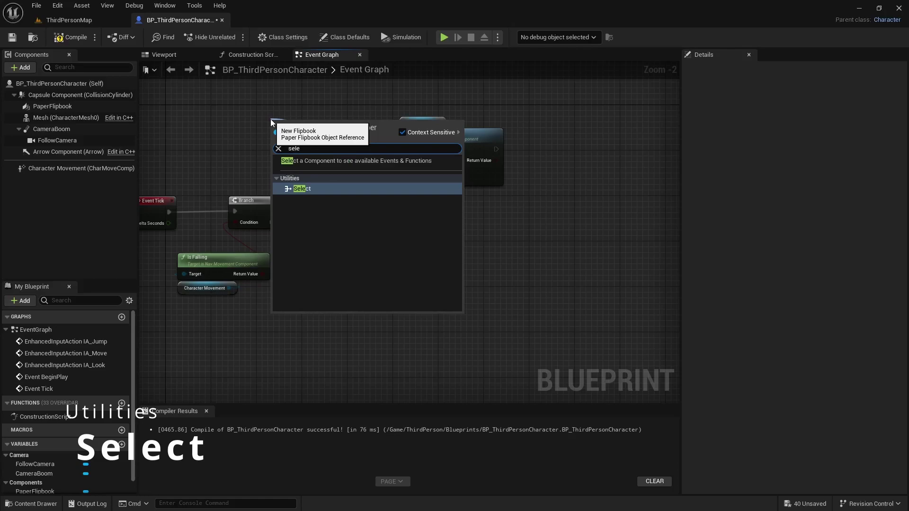
key(Return)
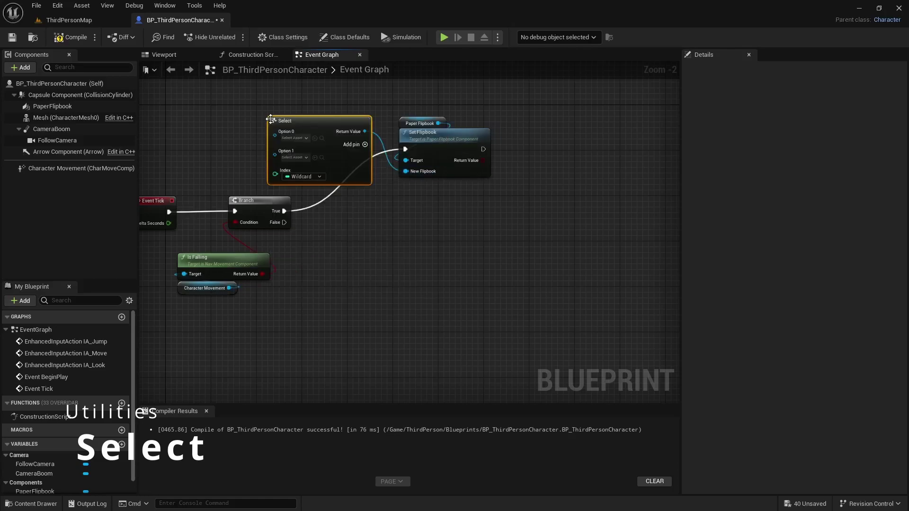
right_drag(290, 100, 485, 207)
drag(485, 207, 419, 161)
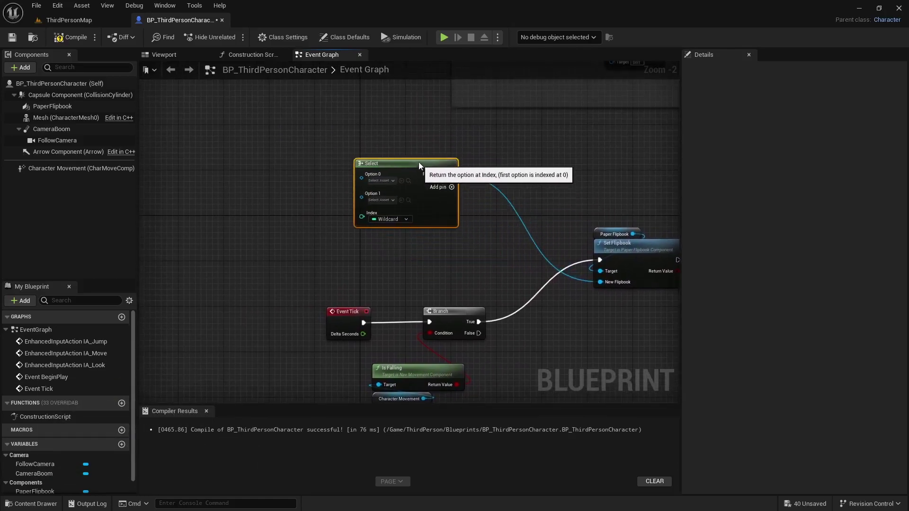
Set the Select node's Index type to Boolean
scroll(492, 263, up, 2)
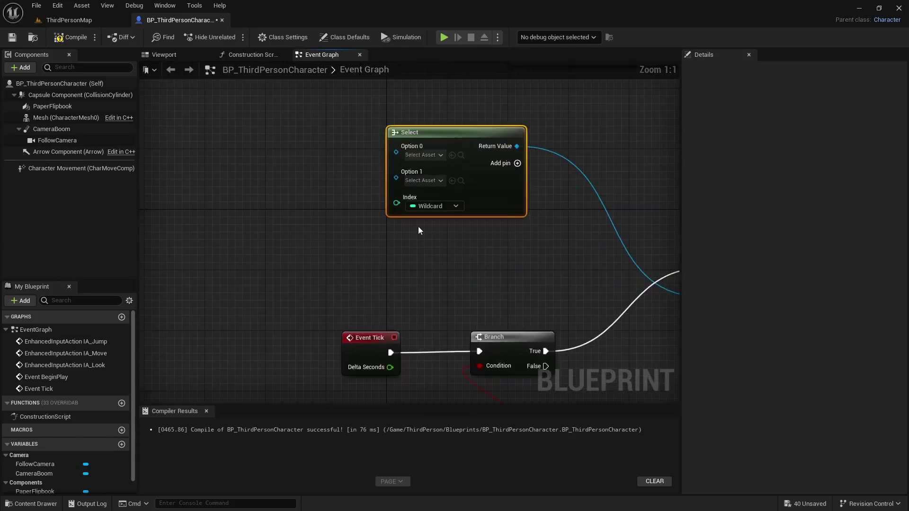
click(453, 206)
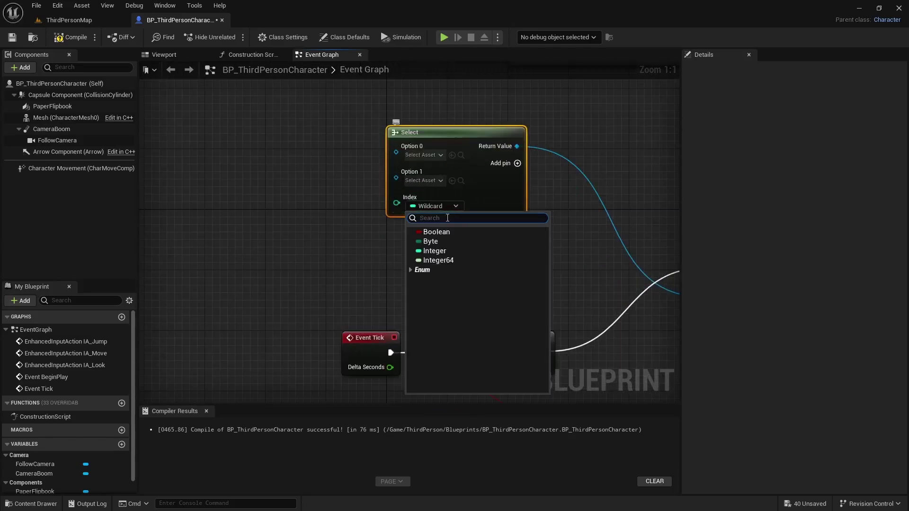
click(438, 232)
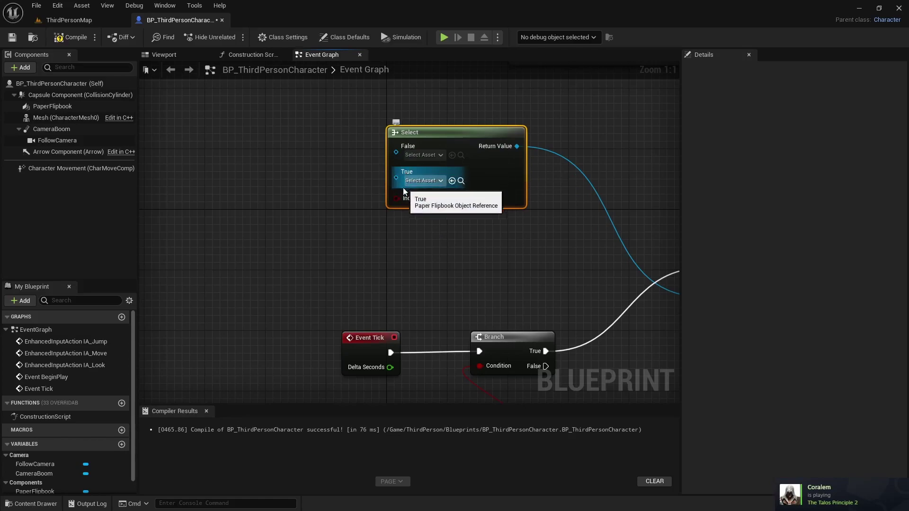
Add a Get Velocity node and place it in the empty area to the left of the Select node
right_click(275, 187)
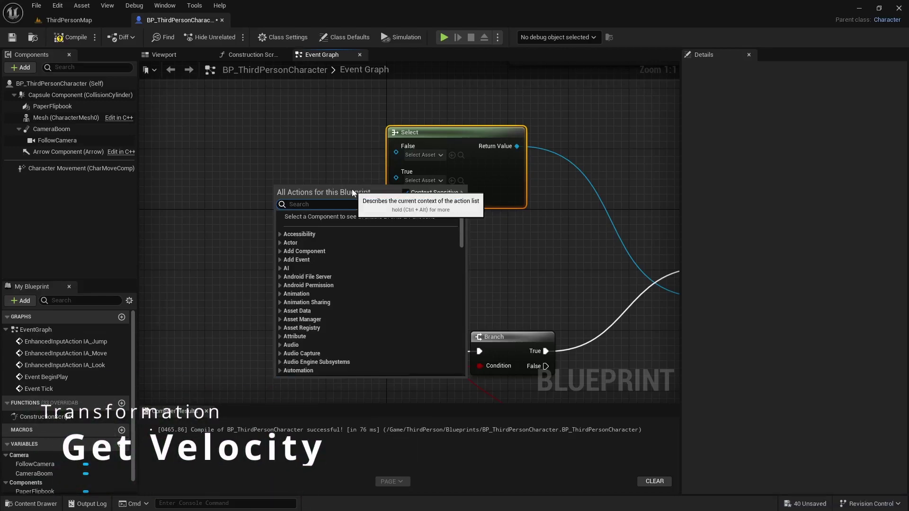
text(get vel)
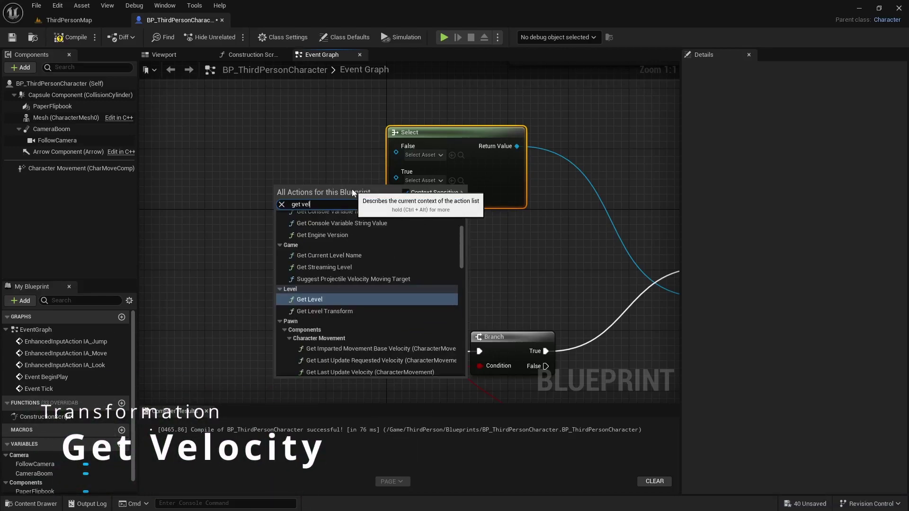
text(ocity)
key(Return)
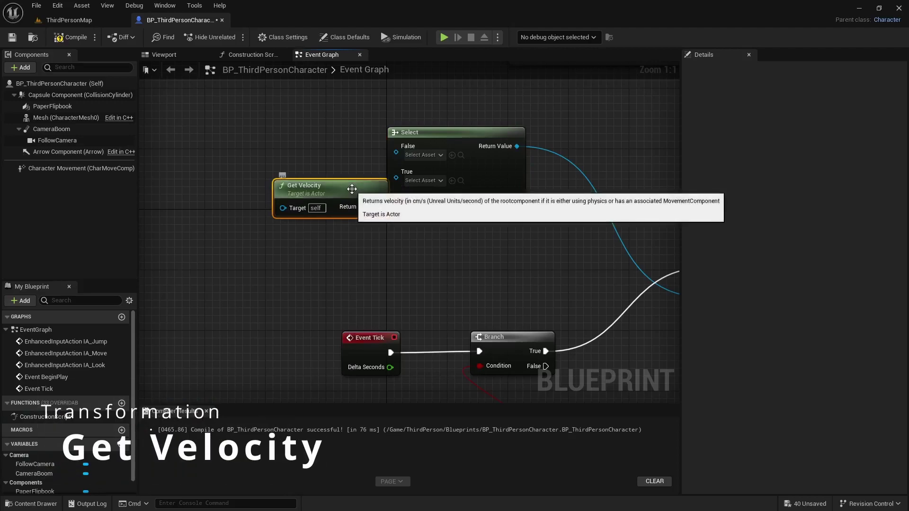
drag(356, 189, 239, 131)
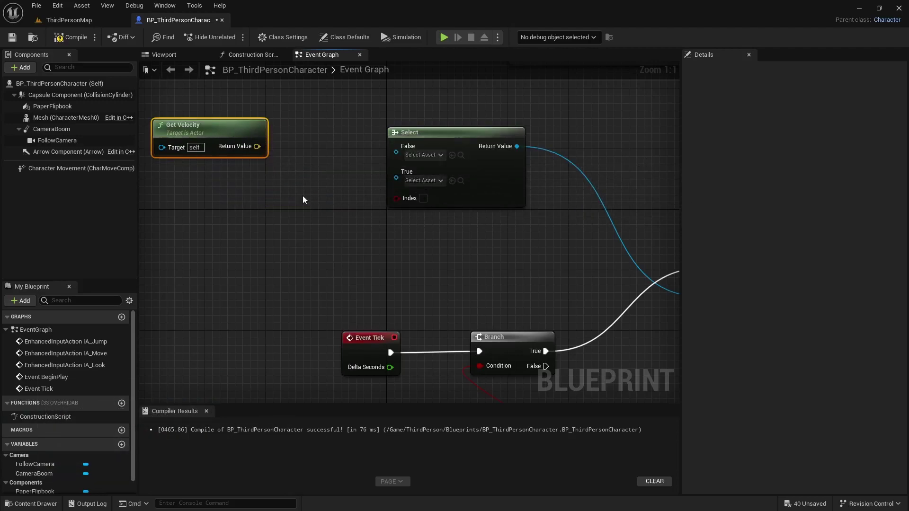
Split the Get Velocity node's Return Value pin into separate X, Y and Z outputs
right_drag(257, 152, 292, 154)
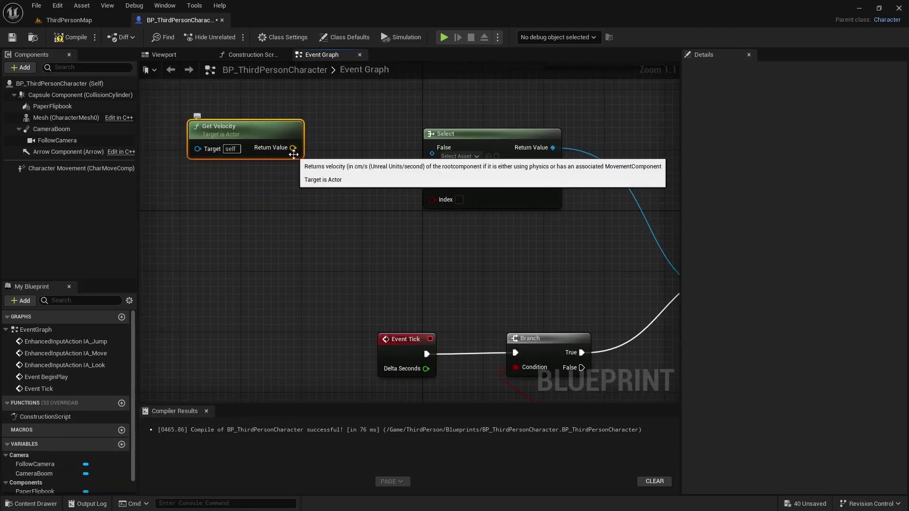
right_click(292, 148)
click(322, 179)
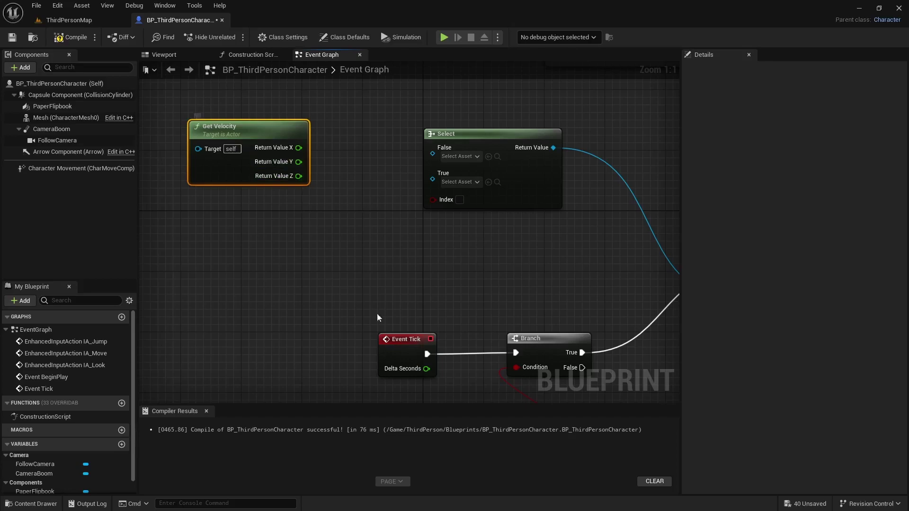
click(211, 51)
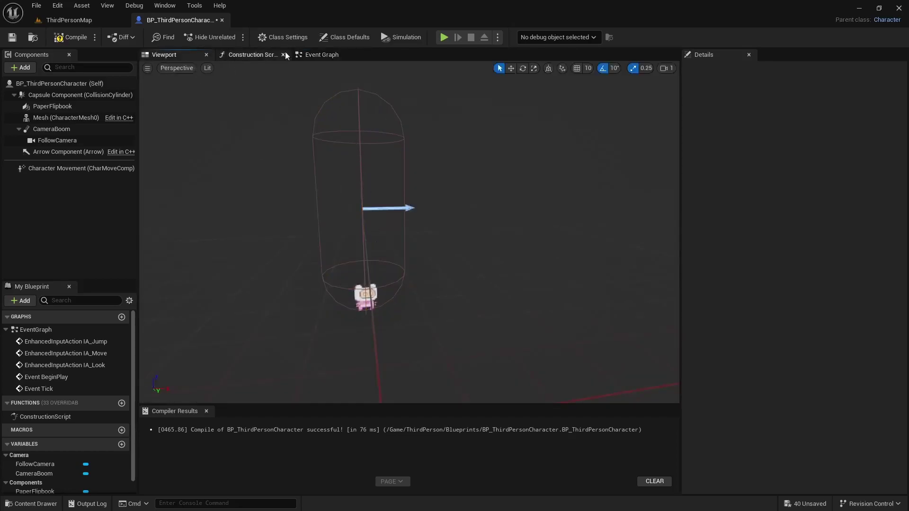
click(323, 55)
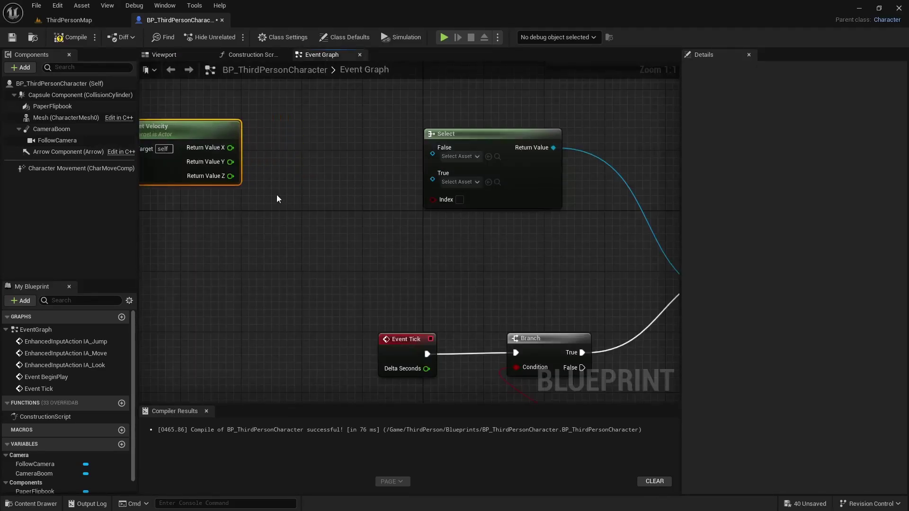
Add a Less Equal operator node in the space between Get Velocity and Select
right_drag(284, 204, 320, 204)
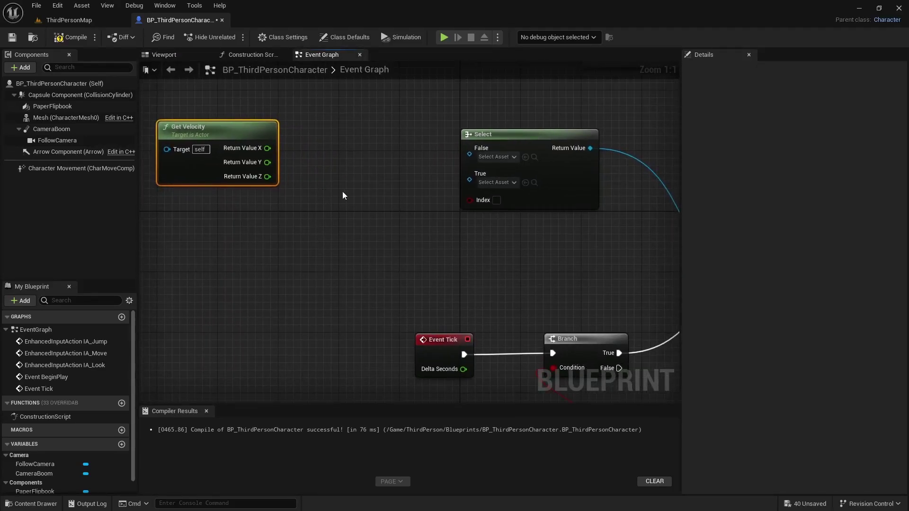
right_click(342, 191)
text(less eq)
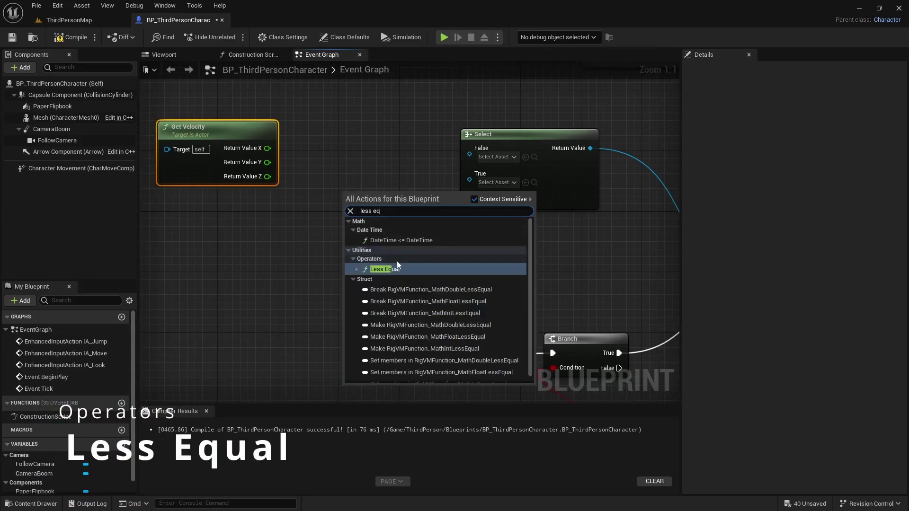
click(398, 267)
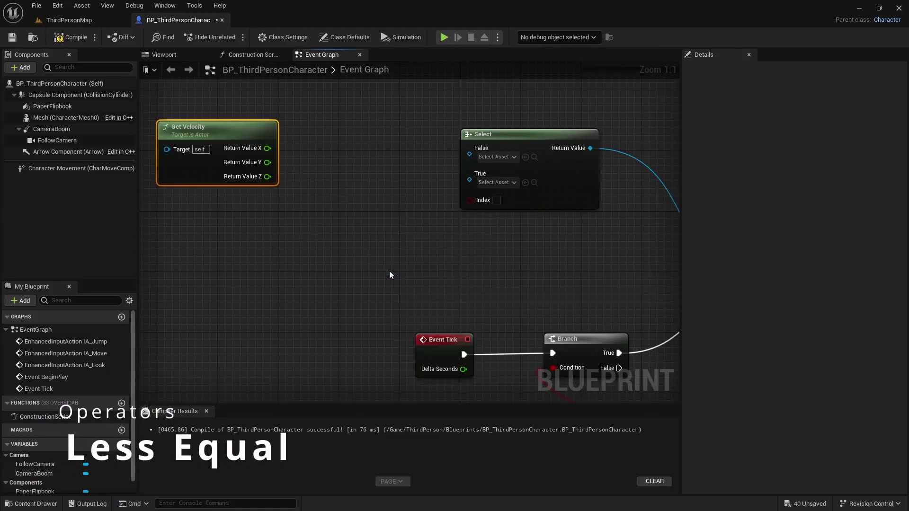
drag(375, 203, 370, 151)
Wire Get Velocity's Return Value Z into the Less Equal node's first input and its result into the Select node's Index
drag(267, 176, 269, 181)
drag(338, 150, 338, 150)
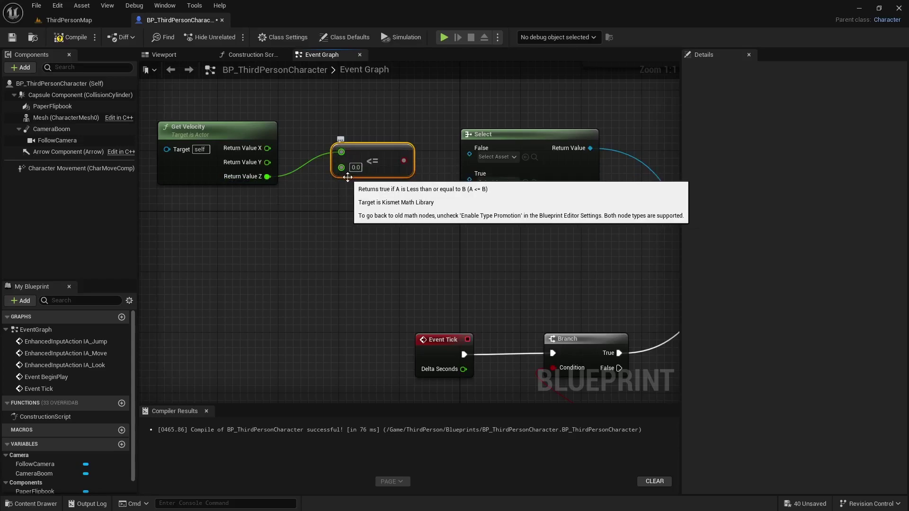
drag(400, 164, 478, 204)
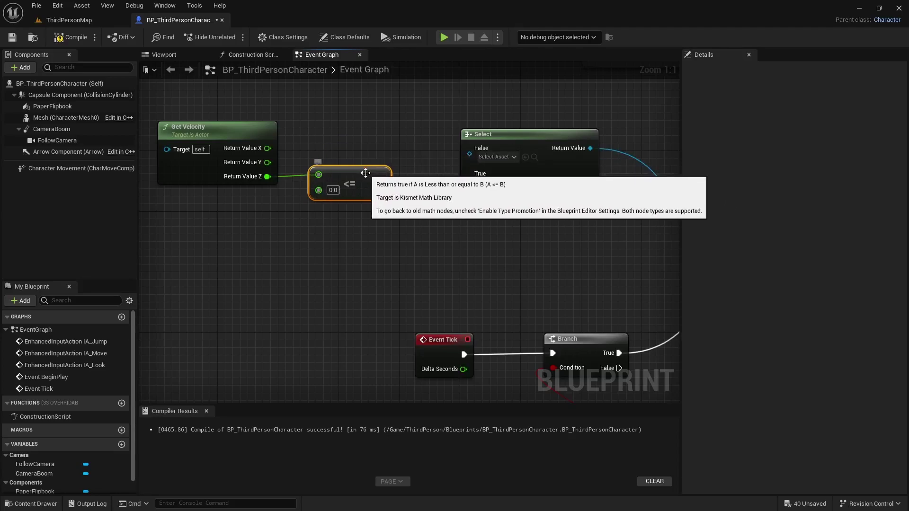
drag(368, 167, 345, 189)
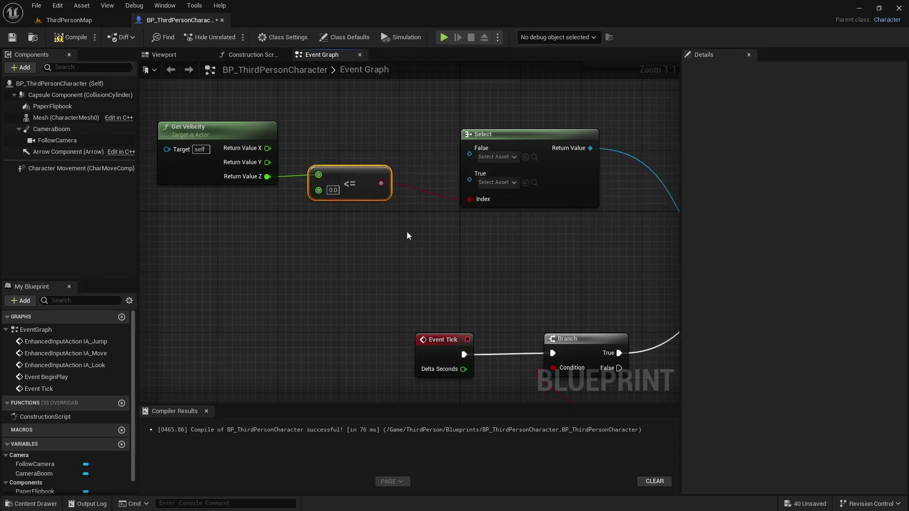
Assign Fall__32x to the Select node's True option and Double_Jump__32x32 to its False option
click(506, 184)
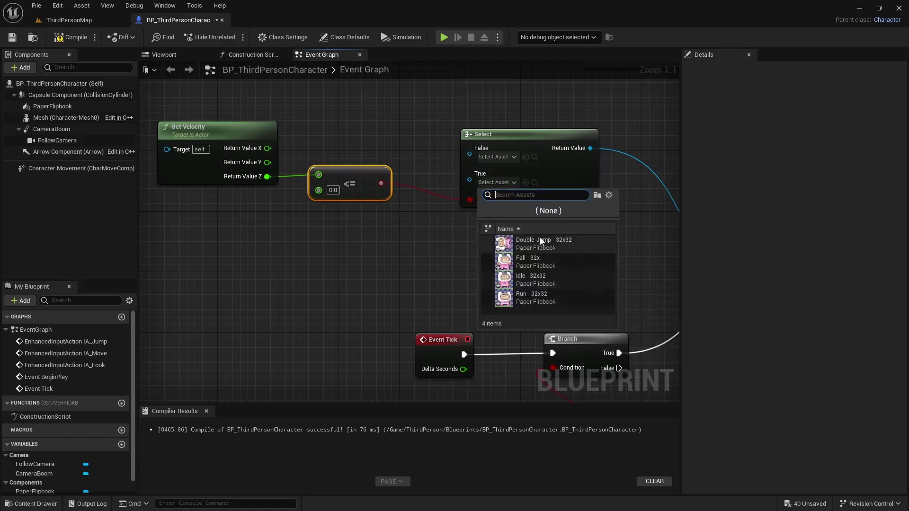
click(509, 263)
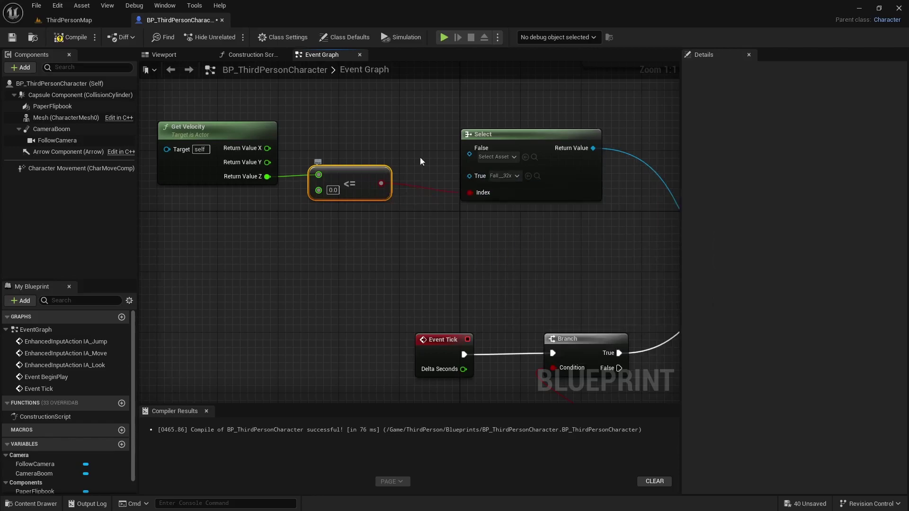
click(494, 158)
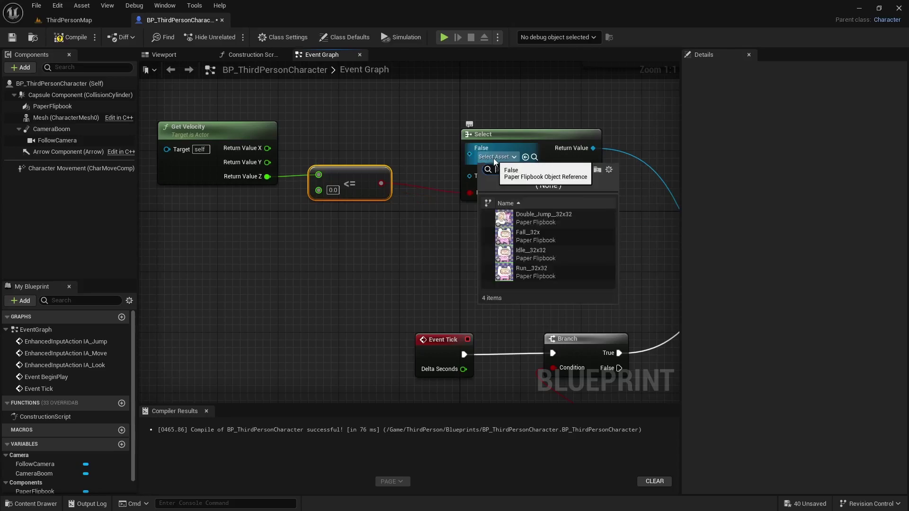
click(526, 218)
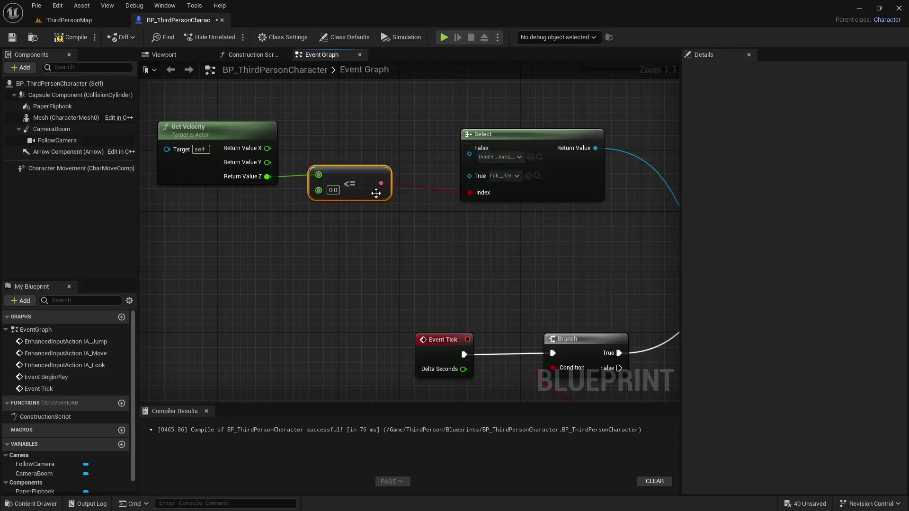
drag(357, 175, 374, 175)
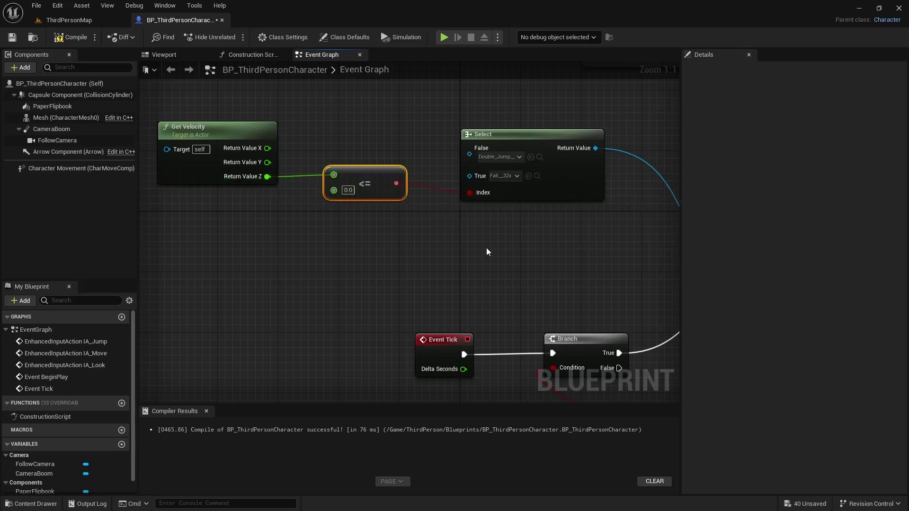
Add a second Branch node below Set Flipbook and connect the first Branch's False output to it
right_drag(485, 279, 258, 228)
scroll(429, 258, down, 2)
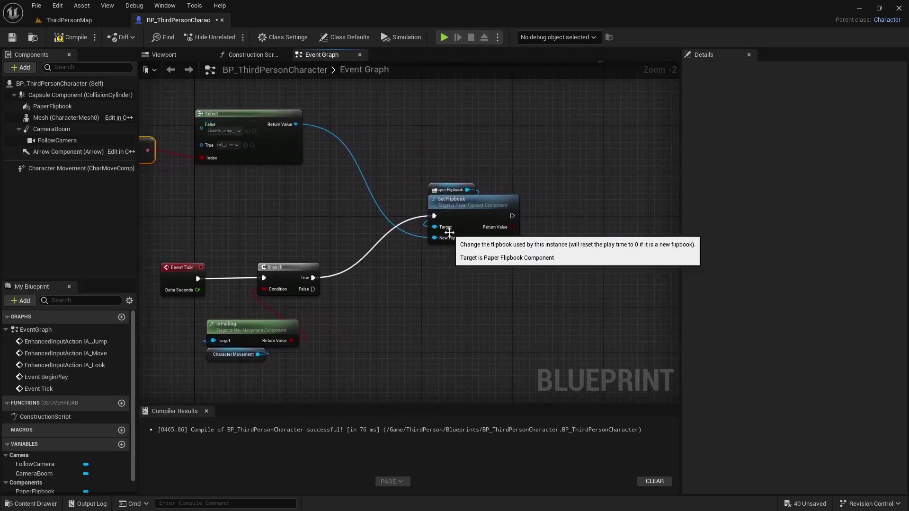
right_drag(411, 293, 428, 178)
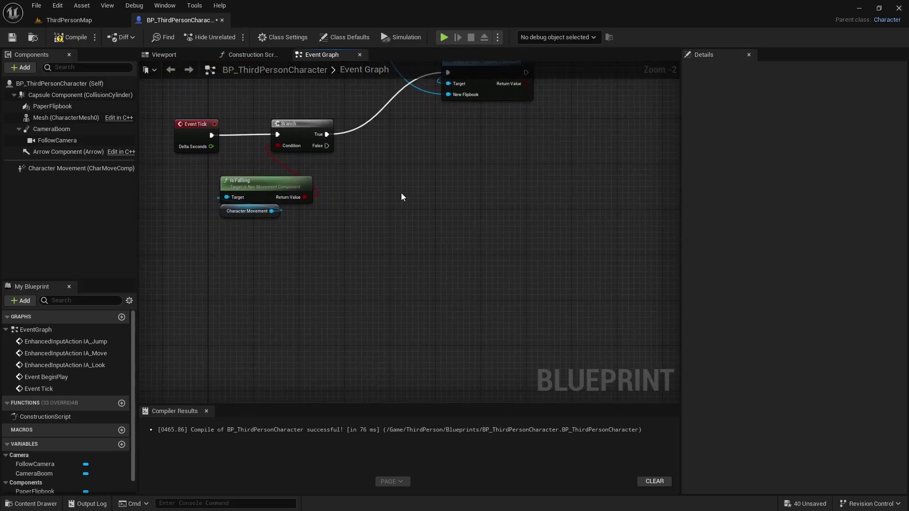
click(416, 182)
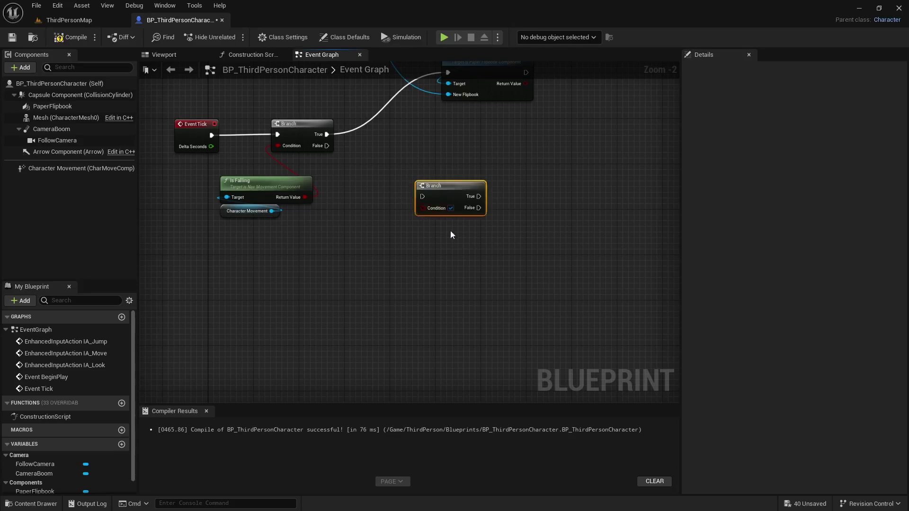
drag(325, 147, 424, 203)
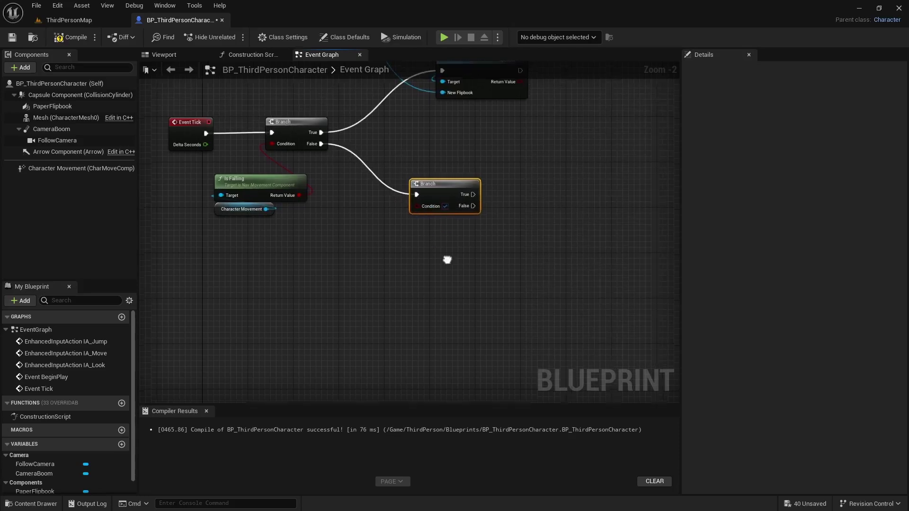
right_drag(441, 256, 384, 239)
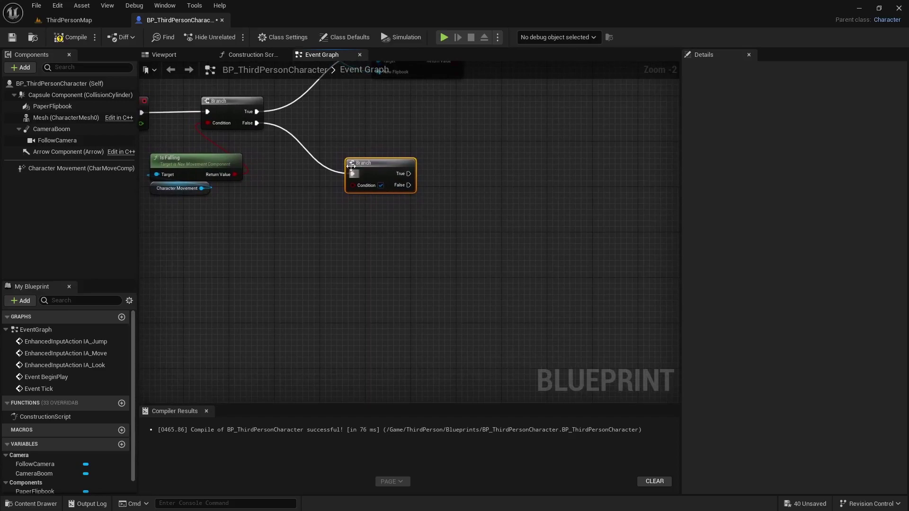
Add another Get Velocity node and place it below and slightly left of the second Branch
right_click(338, 244)
text(get)
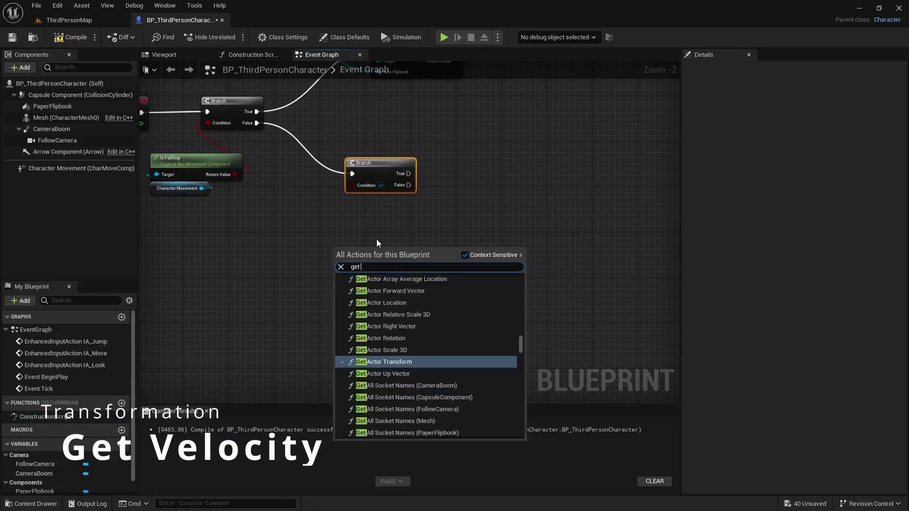
text( velocity)
key(Return)
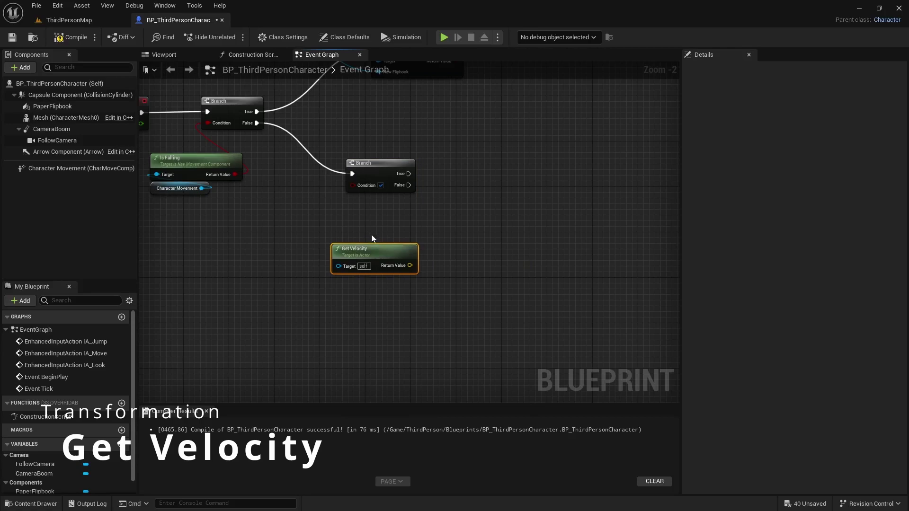
drag(373, 259, 333, 282)
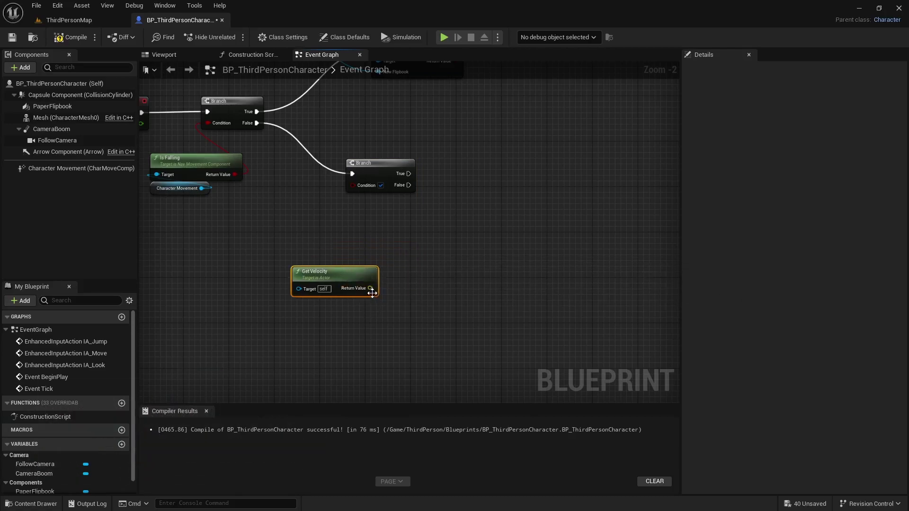
Add a Vector Length node fed by the new Get Velocity's Return Value and stack it directly above that node
drag(388, 260, 365, 242)
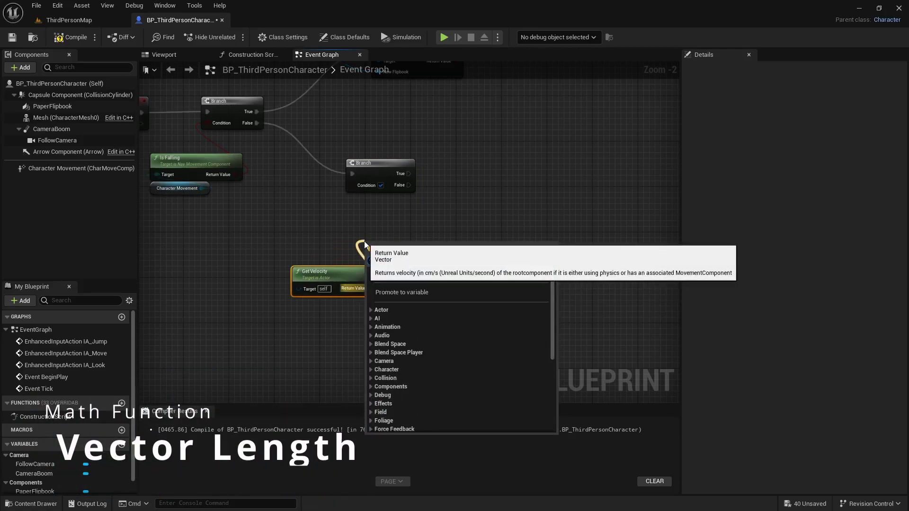
text(vector len)
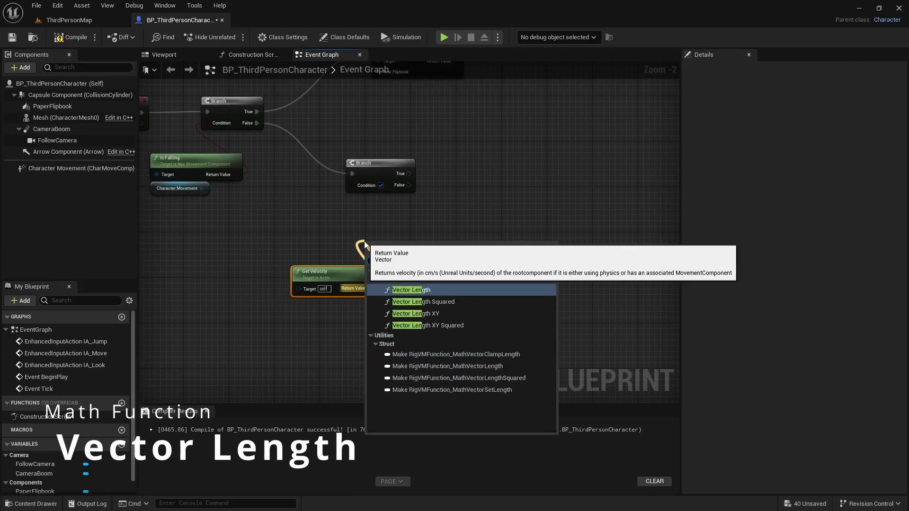
click(414, 288)
drag(386, 244, 317, 251)
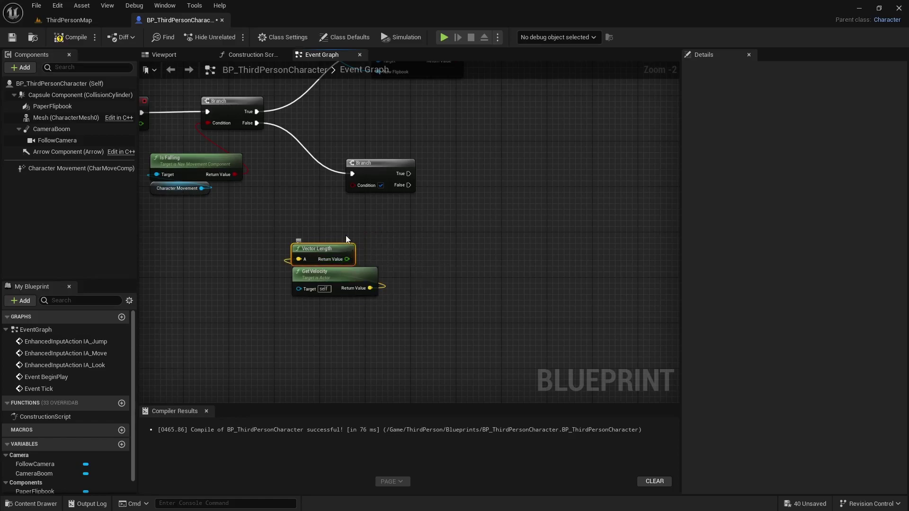
Add a Not Equal node above Vector Length, comparing the length with 0.0, and feed its result into the second Branch's Condition
right_click(308, 223)
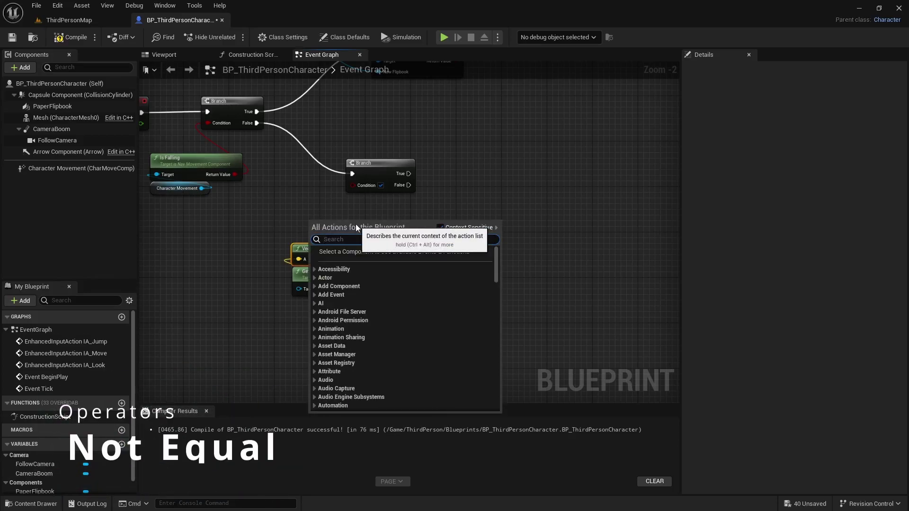
text(!=)
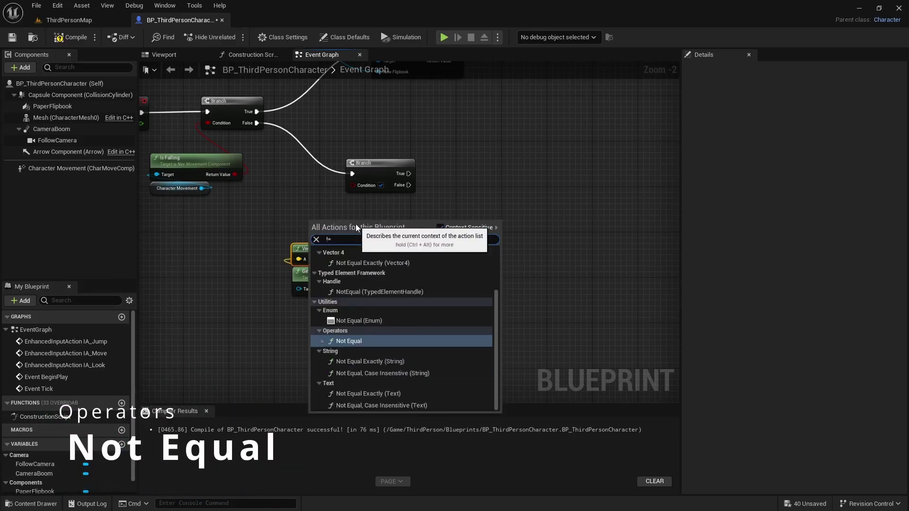
click(354, 341)
mouse_move(338, 221)
mouse_down()
mouse_move(347, 214)
mouse_move(334, 221)
mouse_move(352, 221)
mouse_up()
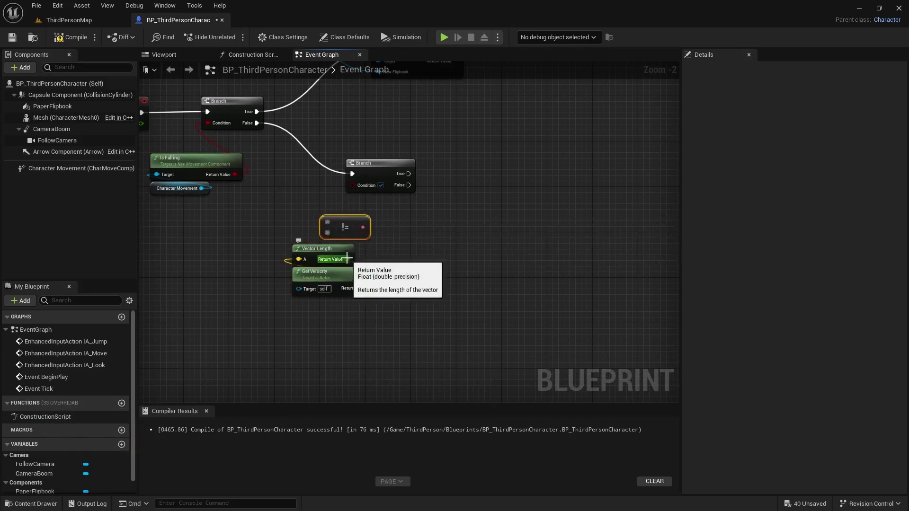
drag(347, 259, 351, 185)
Add a Set Flipbook (PaperFlipbook) node on the second Branch's True output and tuck its Paper Flipbook reference above it
right_drag(370, 326, 434, 327)
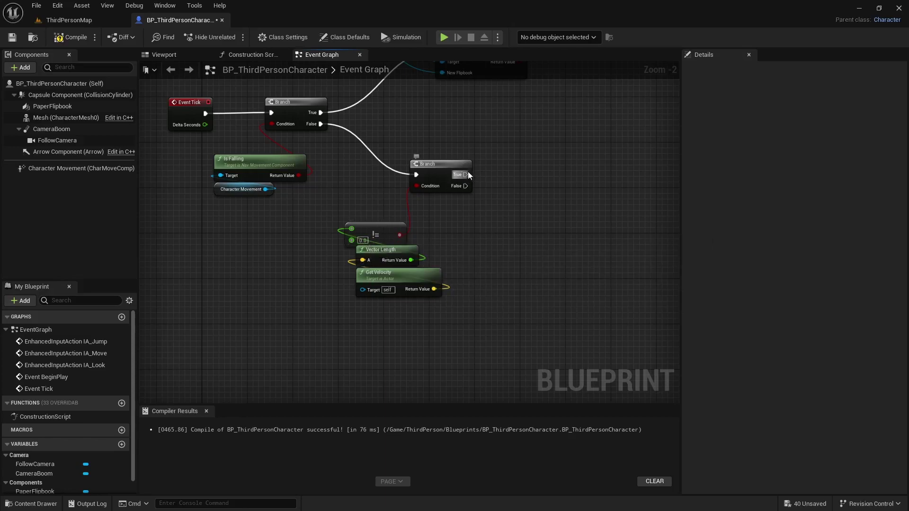
right_drag(469, 175, 375, 212)
drag(373, 211, 430, 186)
text(set)
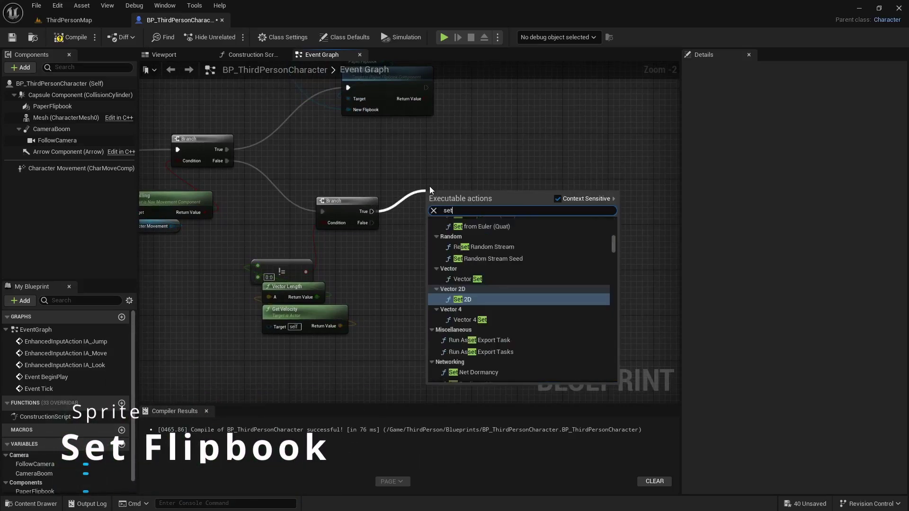
text( flipbo)
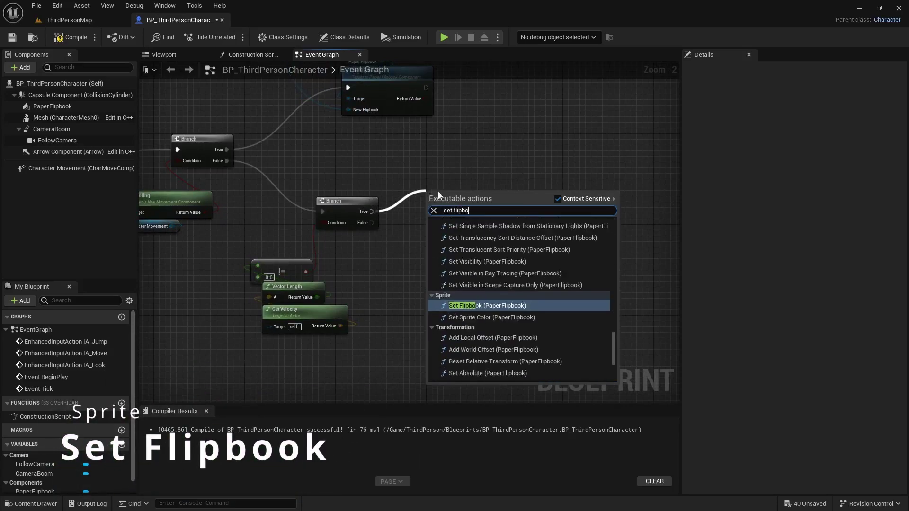
click(479, 307)
drag(480, 195, 497, 162)
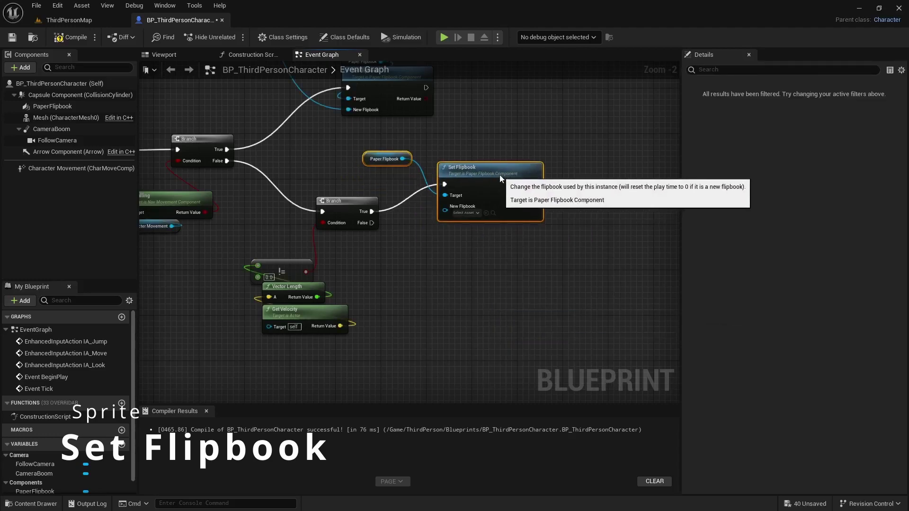
click(381, 142)
drag(382, 142, 436, 131)
Set the New Flipbook of the second Branch's True-side Set Flipbook node to Run__32x32
click(476, 202)
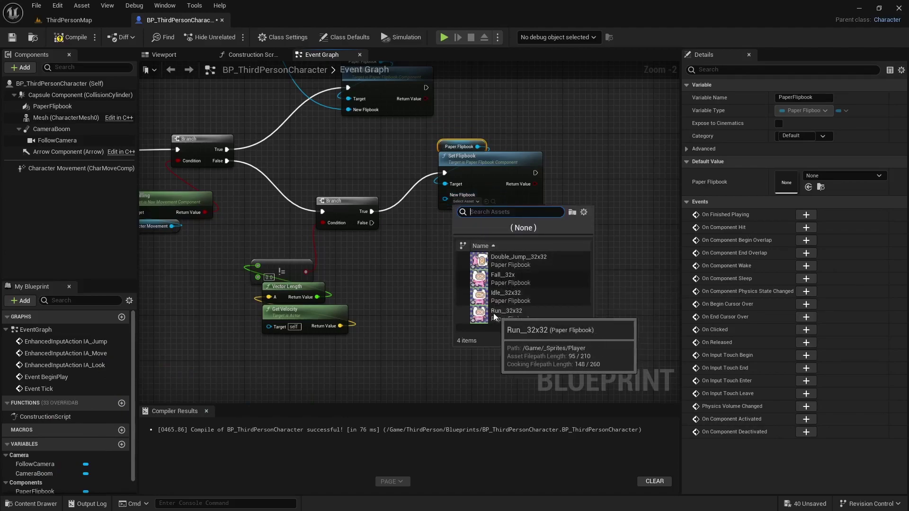
click(511, 315)
right_drag(438, 289, 429, 238)
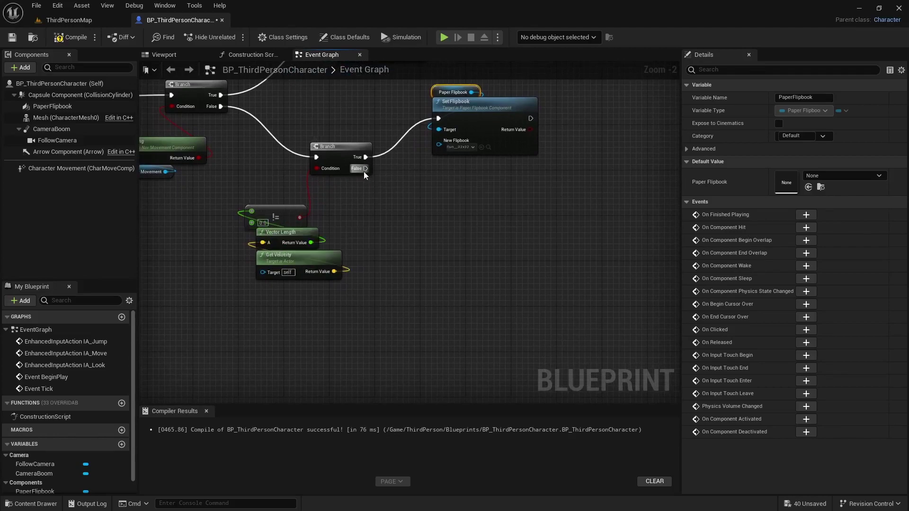
Add a Set Flipbook (PaperFlipbook) node on the second Branch's False output and tuck its Paper Flipbook reference above it
drag(365, 170, 440, 207)
text(set f)
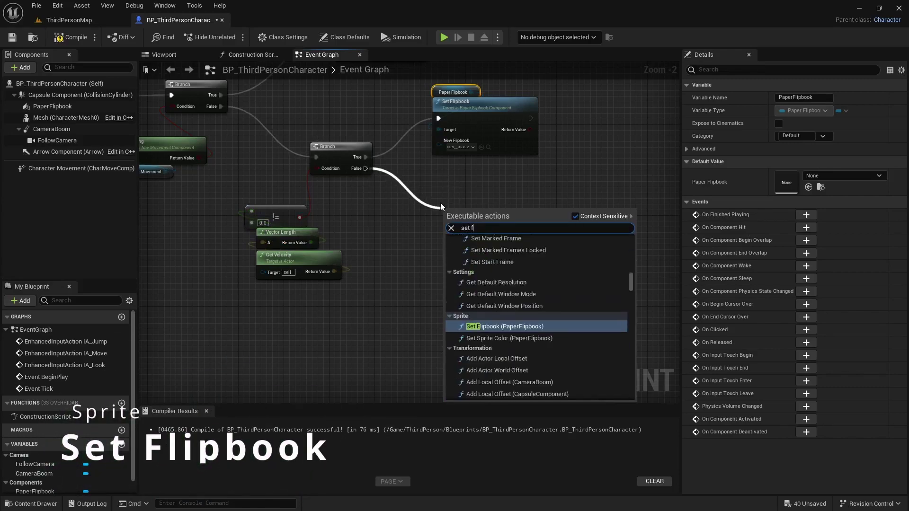
text(lipb)
key(Return)
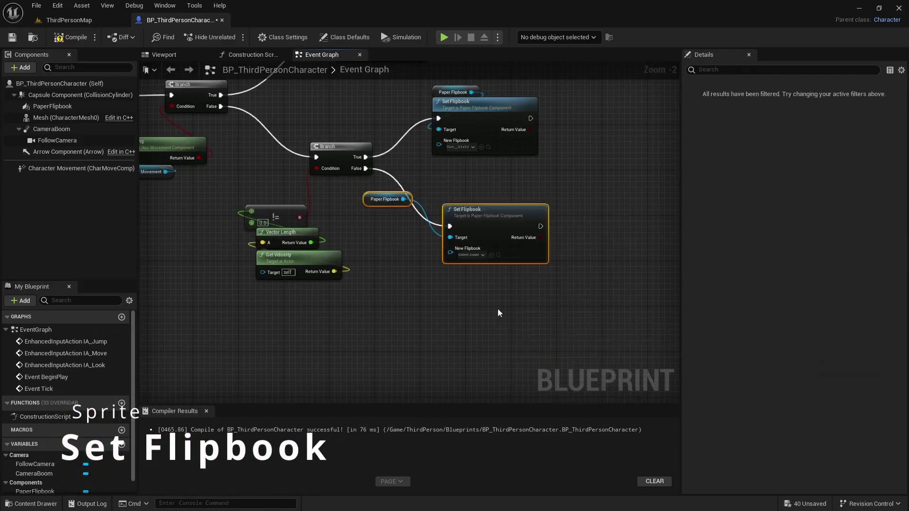
drag(375, 204, 454, 200)
Set the New Flipbook of the second Branch's False-side Set Flipbook node to Idle__32x32
click(483, 258)
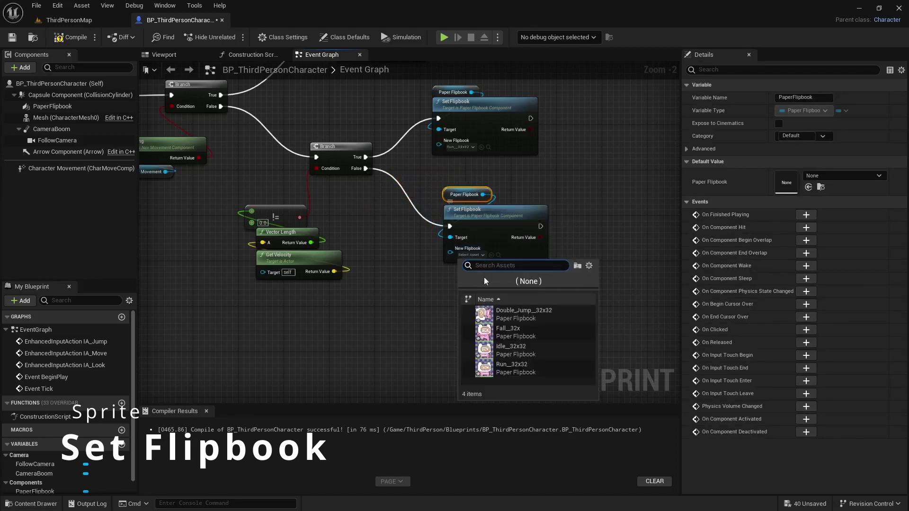
click(503, 345)
drag(463, 215, 481, 210)
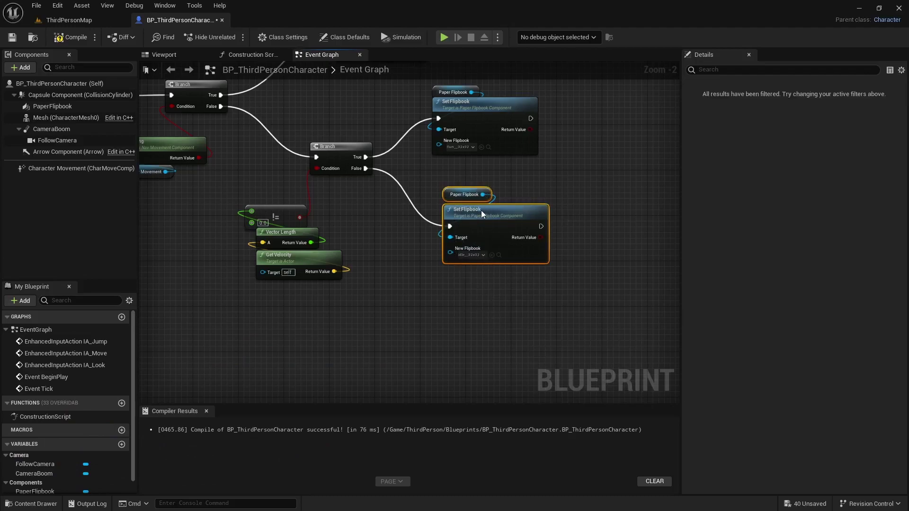
Compile and save the BP_ThirdPersonCharacter Blueprint with the finished flipbook logic
right_drag(400, 269, 495, 356)
scroll(450, 301, down, 2)
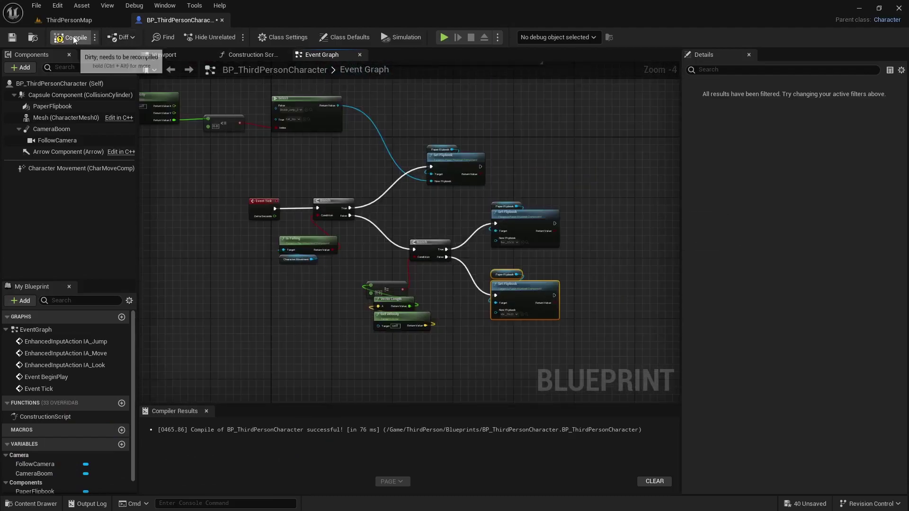
click(73, 36)
click(12, 37)
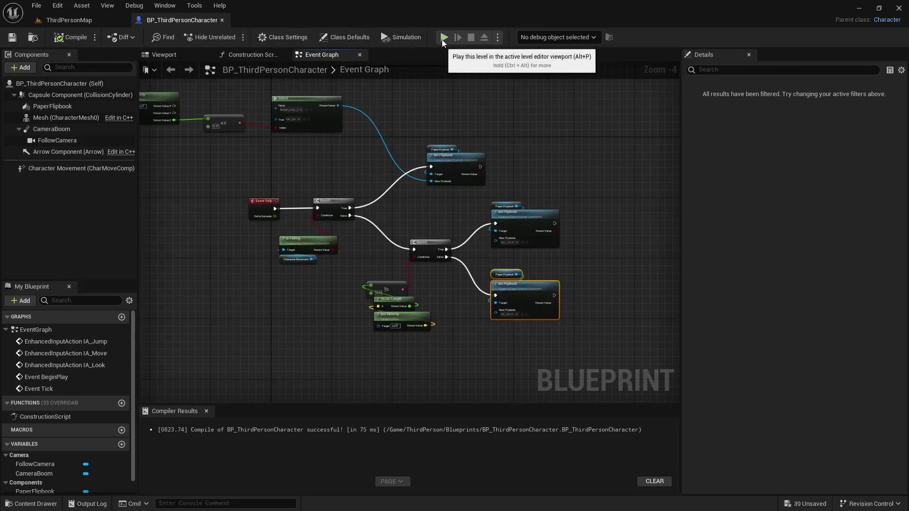
Play the level and run the character sideways both ways to check the run and idle flipbooks, ending with the preview closed
click(444, 37)
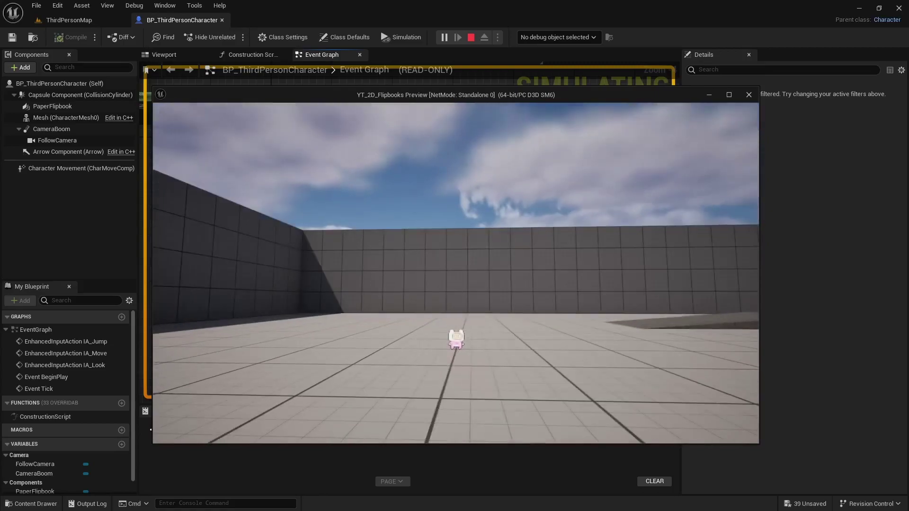
key(d)
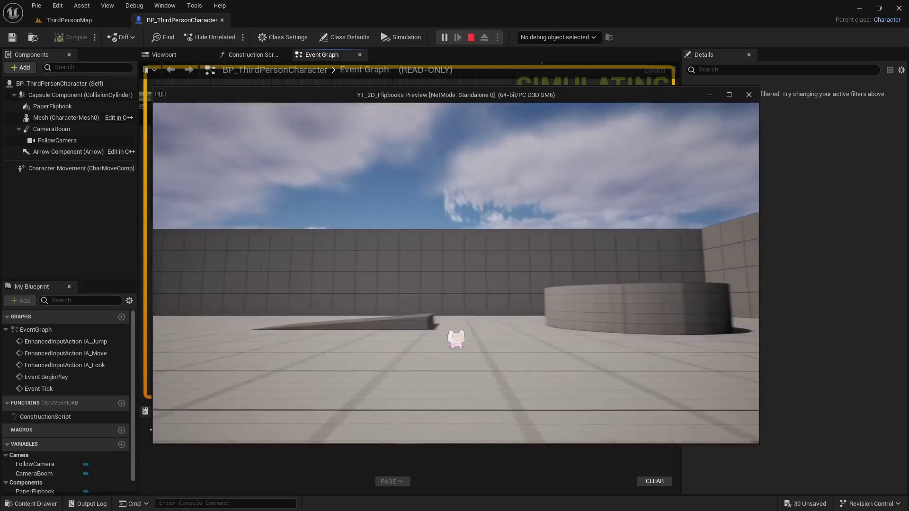
key(a)
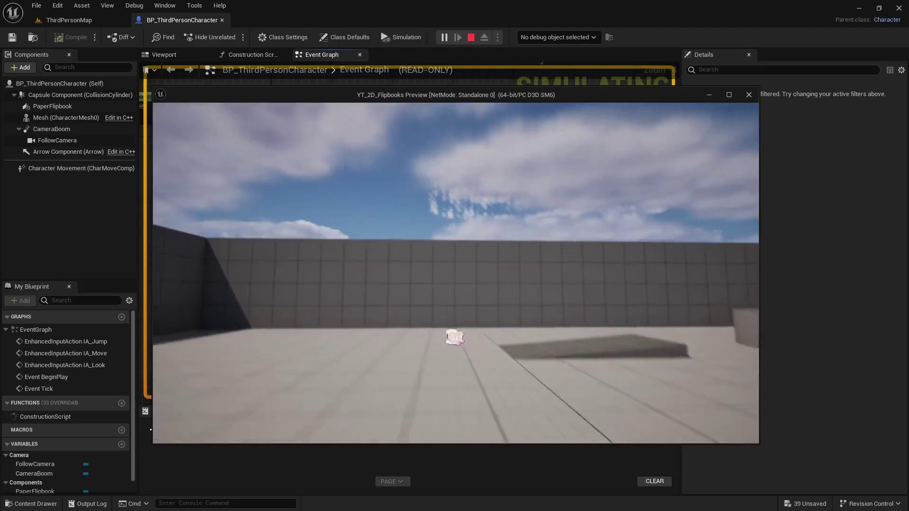
key(d)
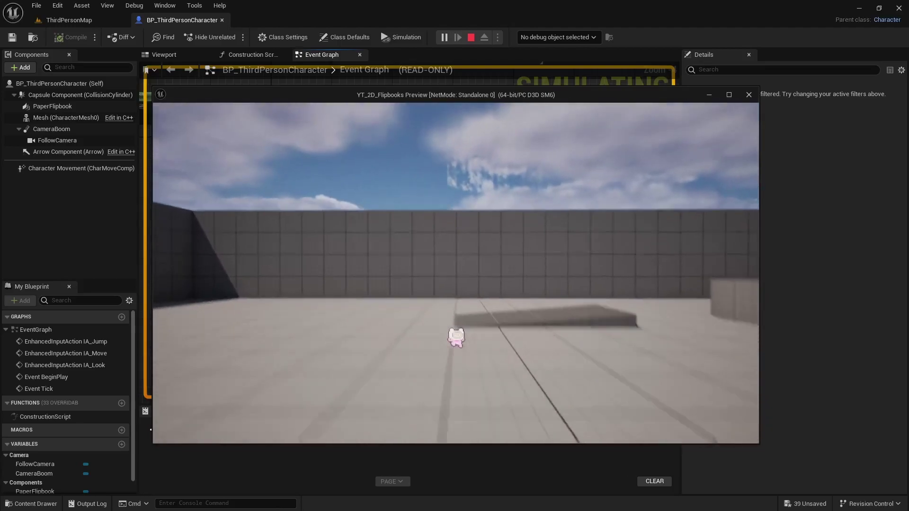
key(a)
key(d)
key(Escape)
Filter BP_ThirdPersonCharacter's class defaults for "jump", set Jump Max Count to 2 and compile the Blueprint
click(177, 57)
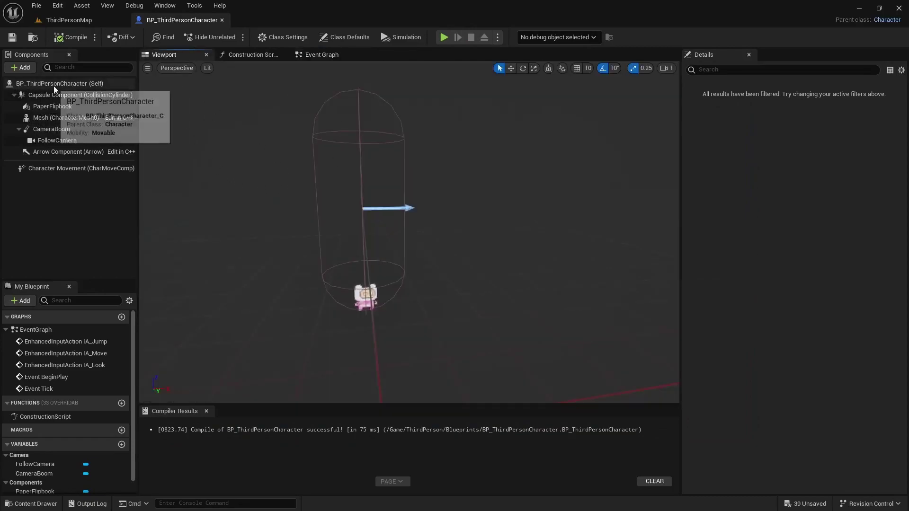
click(88, 84)
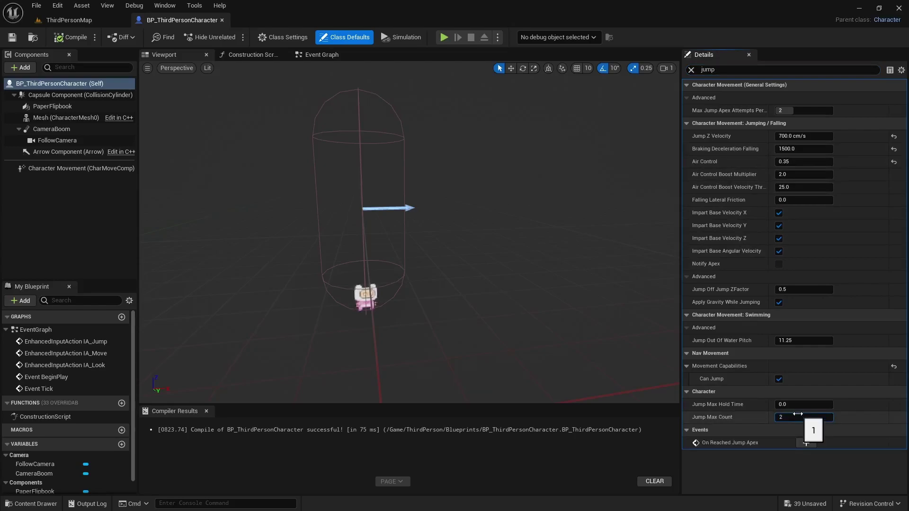
click(70, 38)
Play the level and jump repeatedly while running in both directions to test the double jump, and end the preview
click(444, 37)
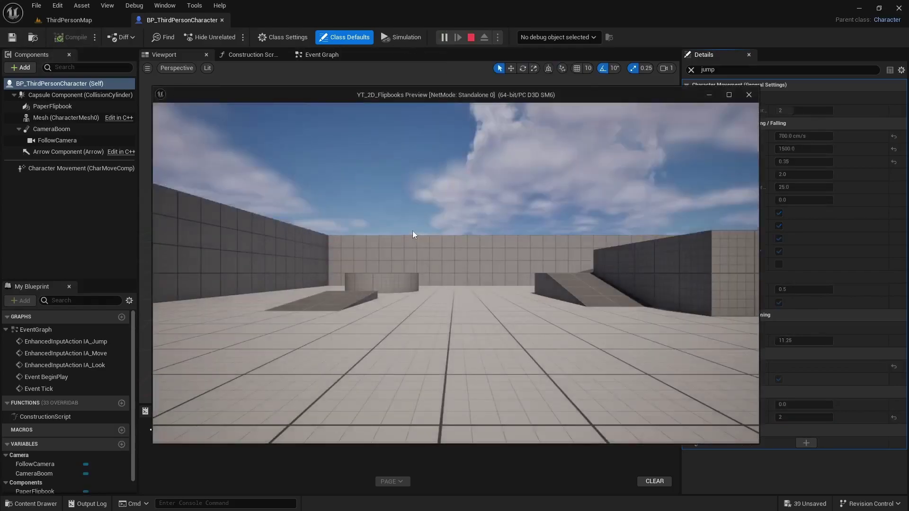
click(424, 269)
key(d)
key(space)
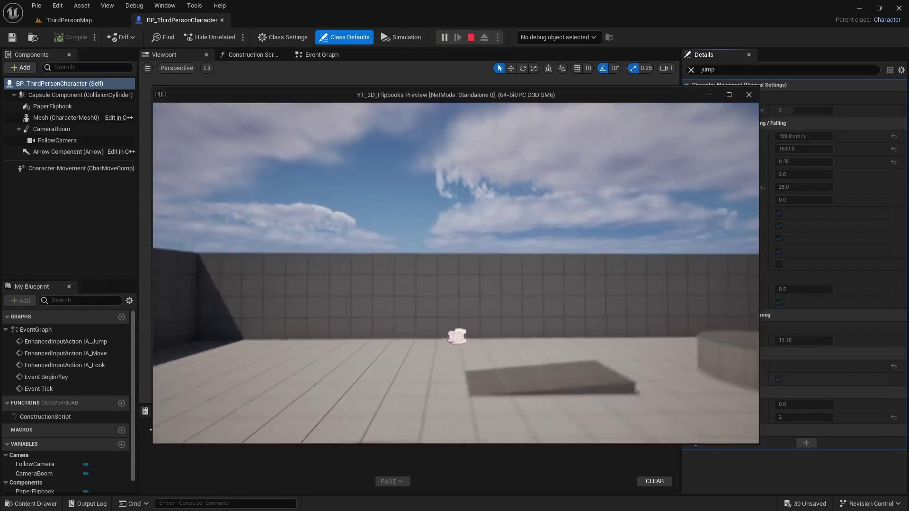
key(a)
key(space)
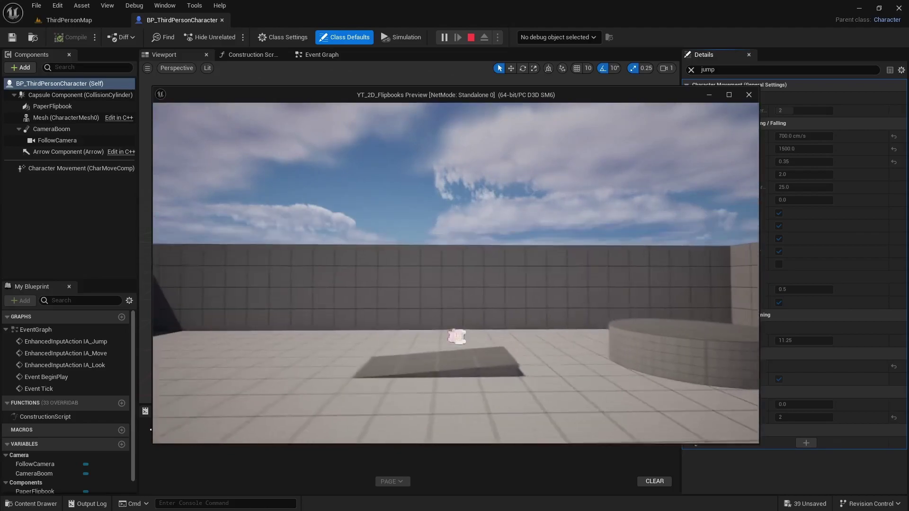
key(space)
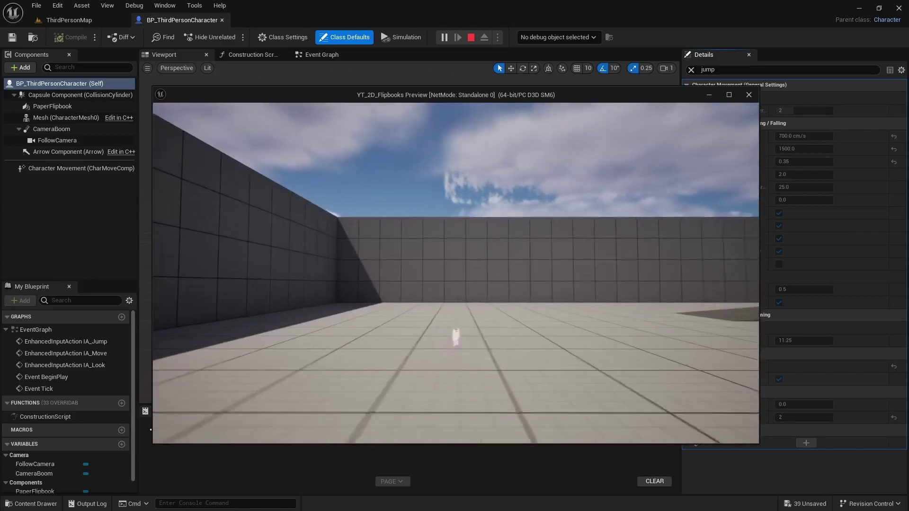
key(Escape)
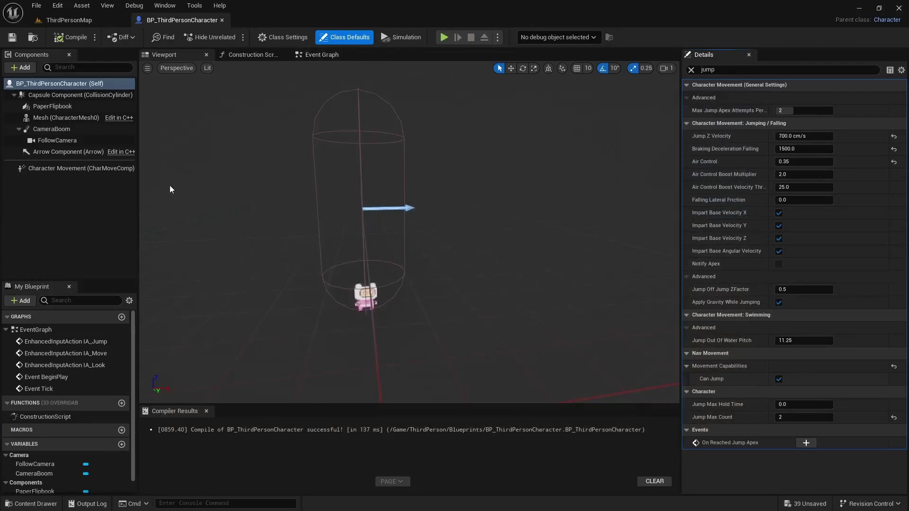
Set the Character Movement component's Max Walk Speed to 300 cm/s and Max Walk Speed Crouched to 100 cm/s, and compile and save
click(64, 168)
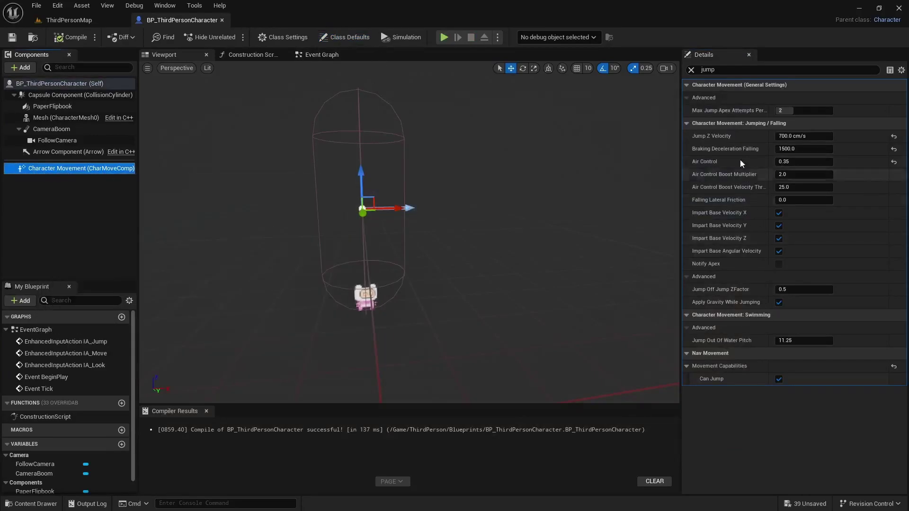
click(691, 70)
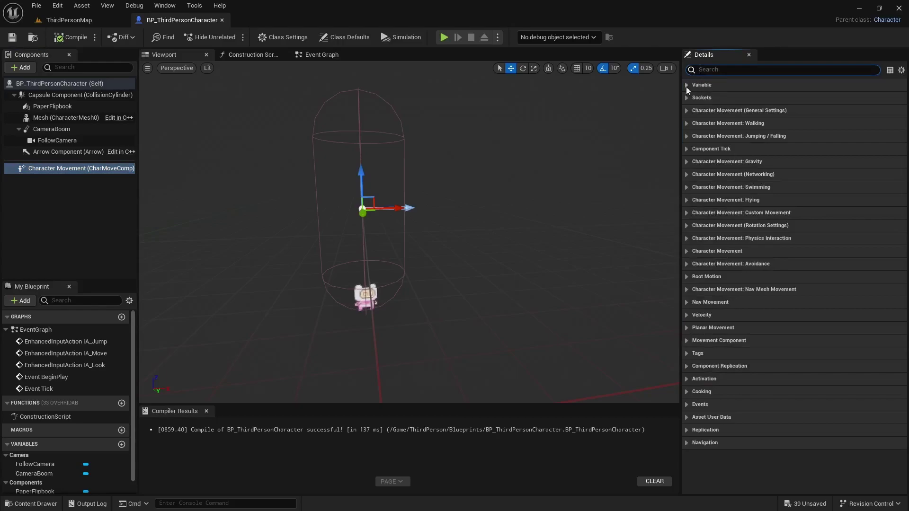
click(48, 141)
click(47, 167)
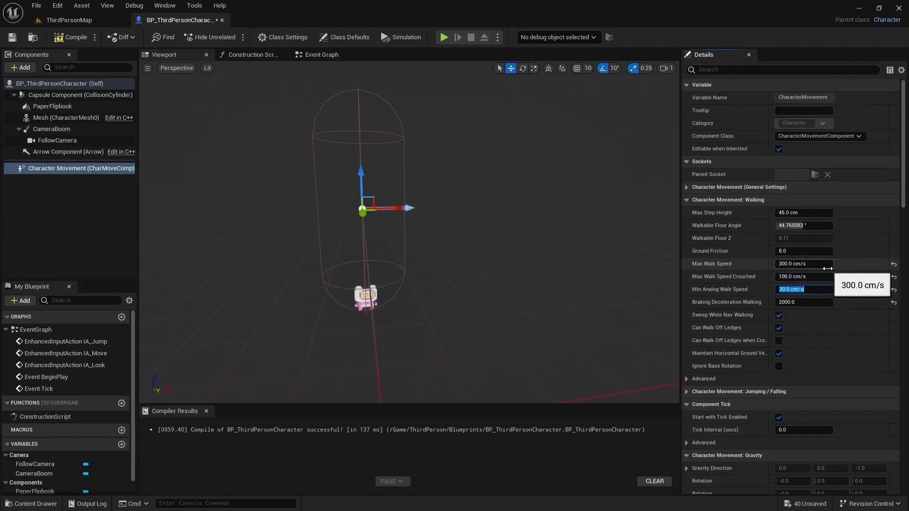
scroll(827, 268, down, 3)
scroll(824, 309, down, 6)
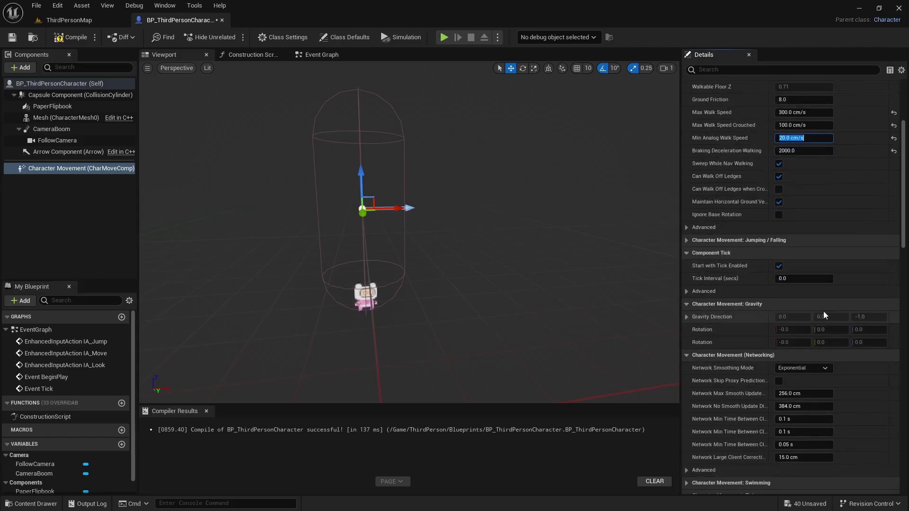
scroll(823, 322, down, 11)
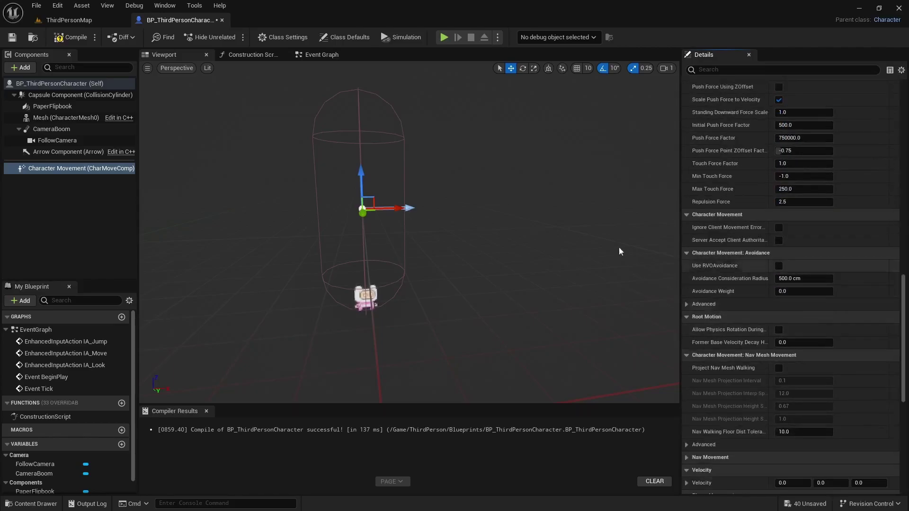
click(71, 37)
click(11, 37)
Play the level and walk and jump the character in both directions to check the new walk speed, and stop the preview
click(444, 38)
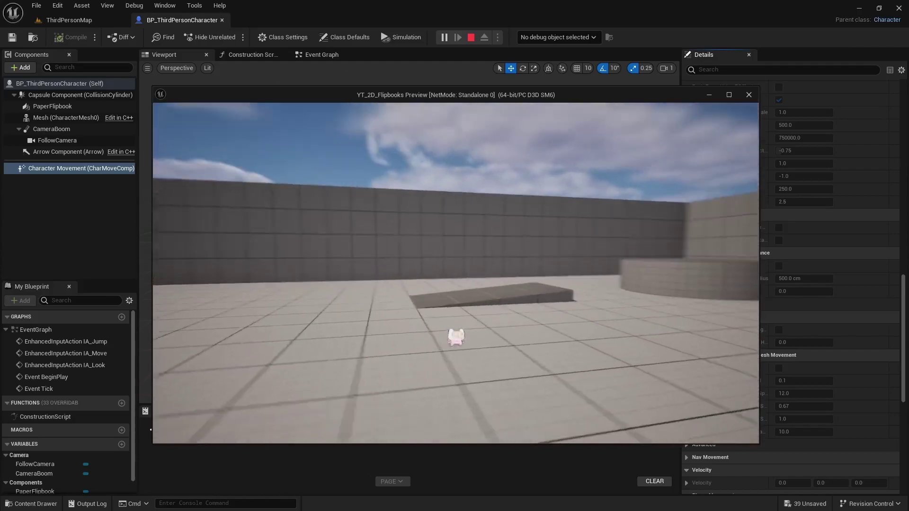
key(d)
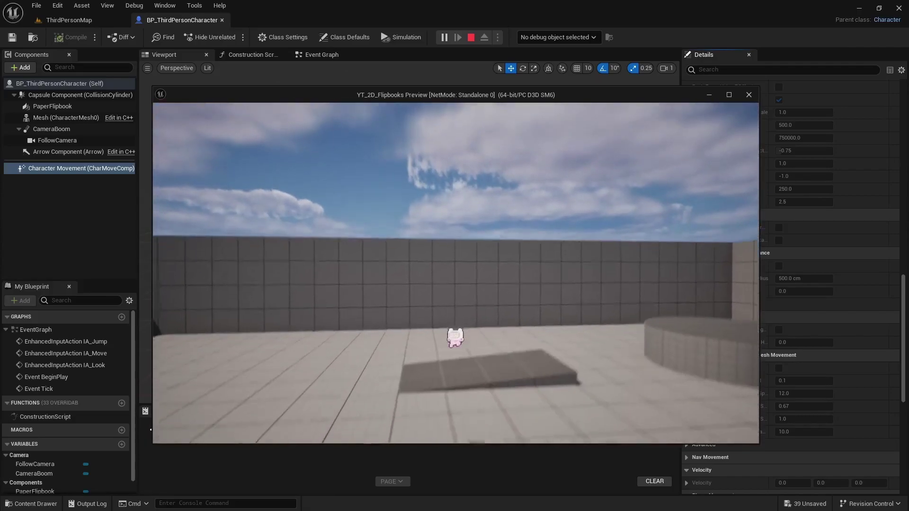
mouse_move(455, 273)
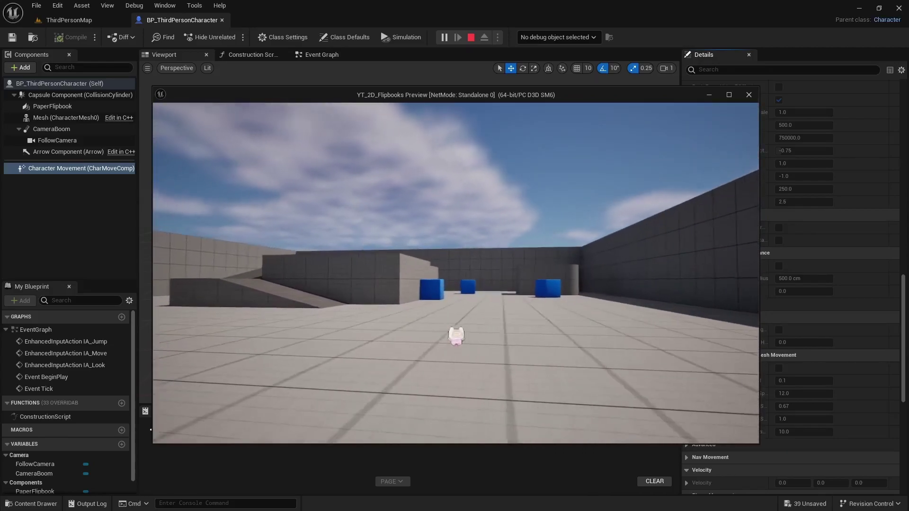
key(a)
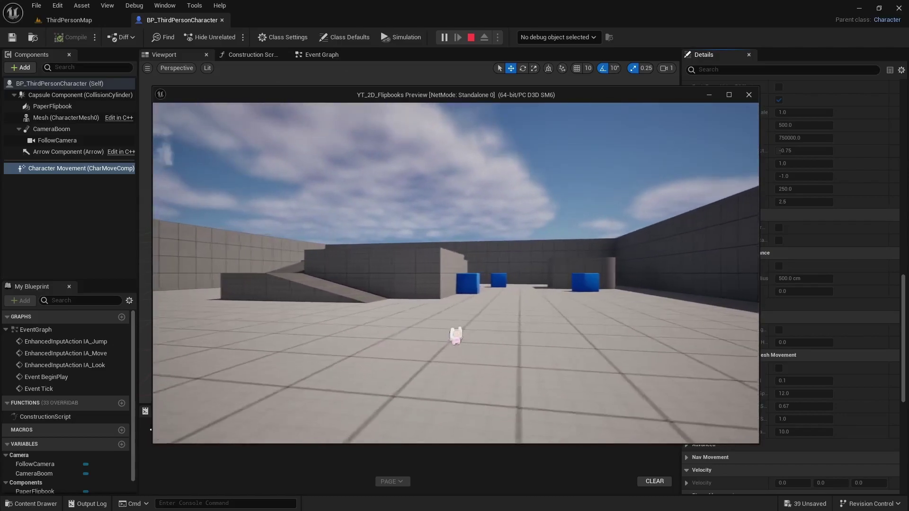
key(d)
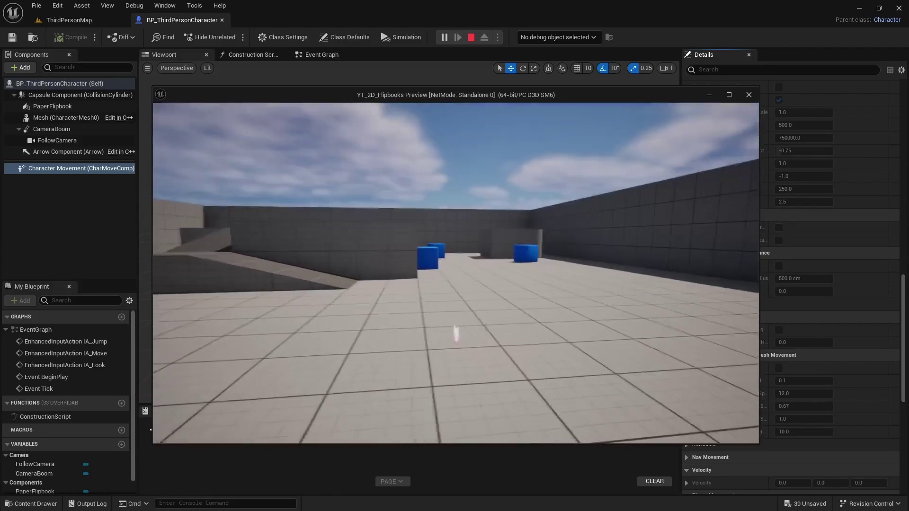
key(a)
key(space)
key(a)
key(d)
key(a)
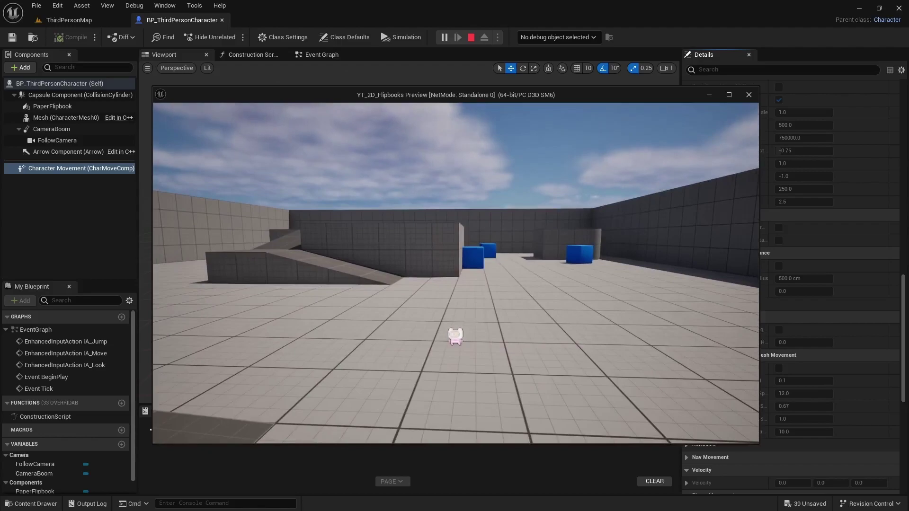
key(d)
key(a)
key(Escape)
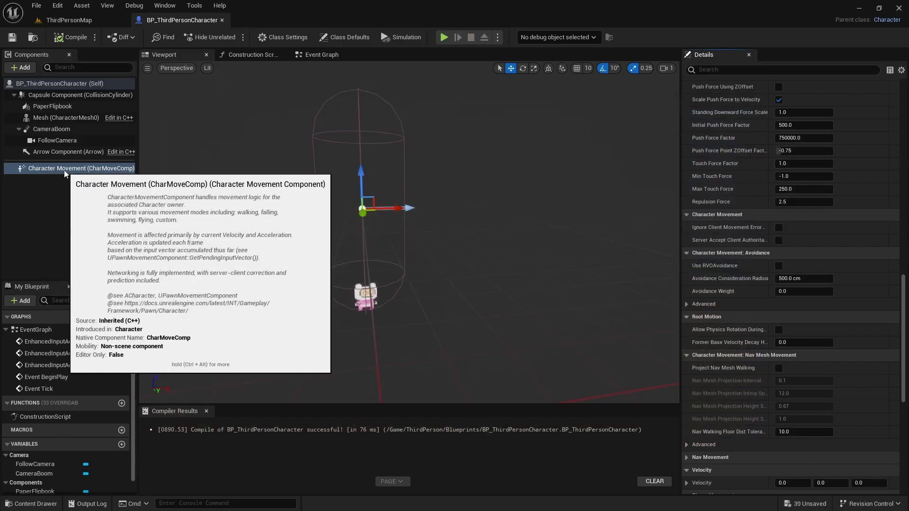
Enable Constrain to Plane on Character Movement with a Plane Constraint Normal Y of 1.0, and compile and save the Blueprint
drag(903, 306, 901, 367)
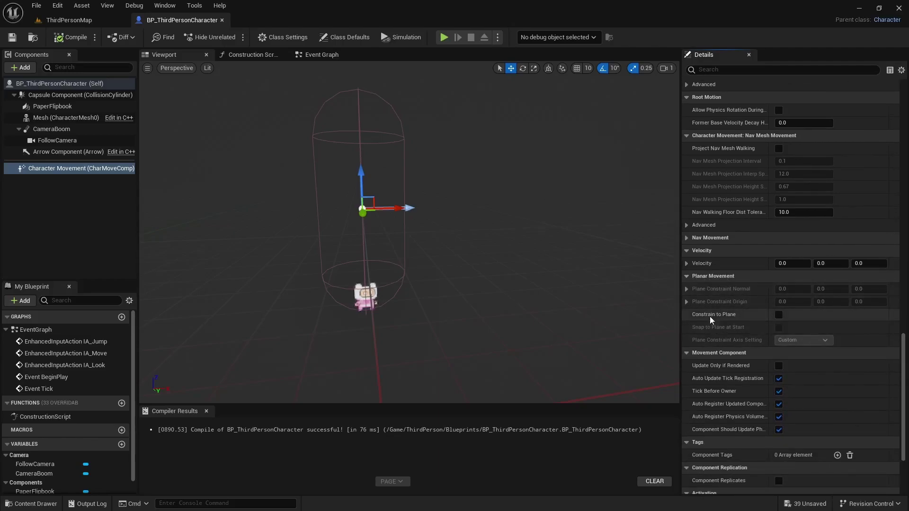
click(779, 315)
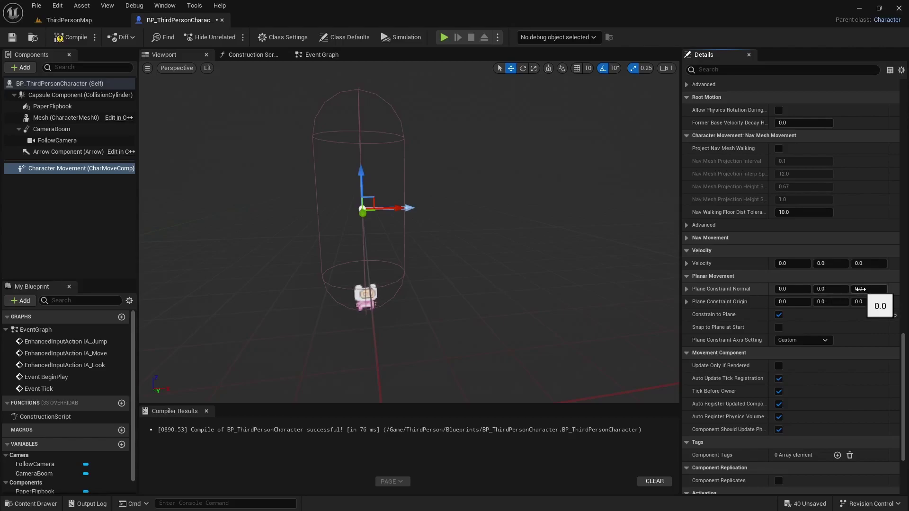
click(826, 289)
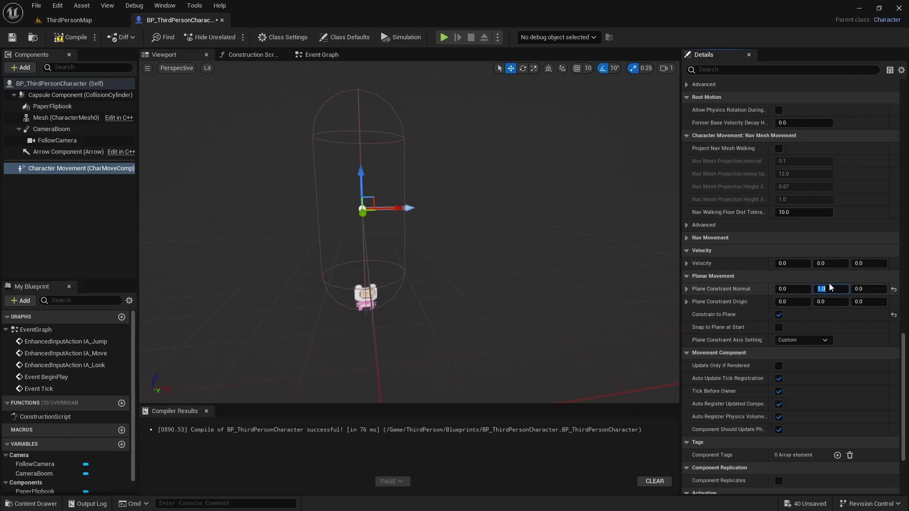
click(72, 37)
click(19, 40)
Play the level, moving and jumping the character in both directions to test the plane constraint, and stop the preview
key(alt+p)
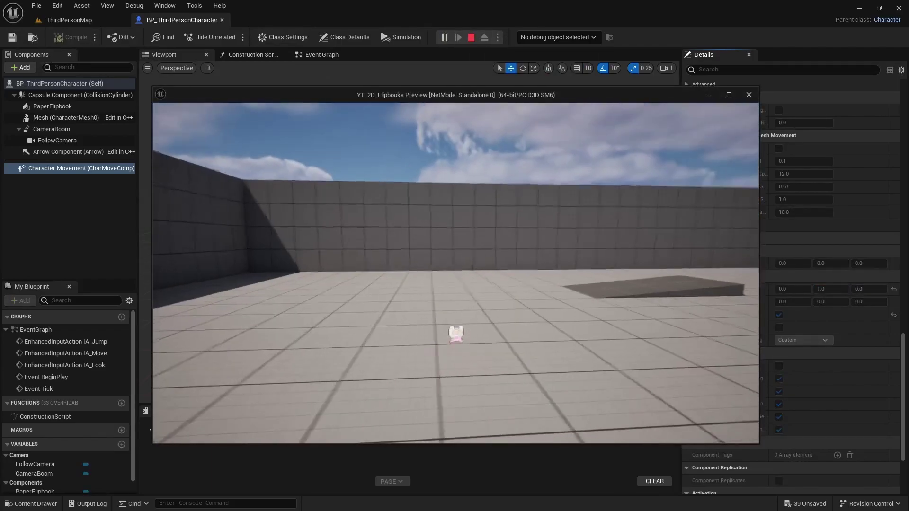
key(d)
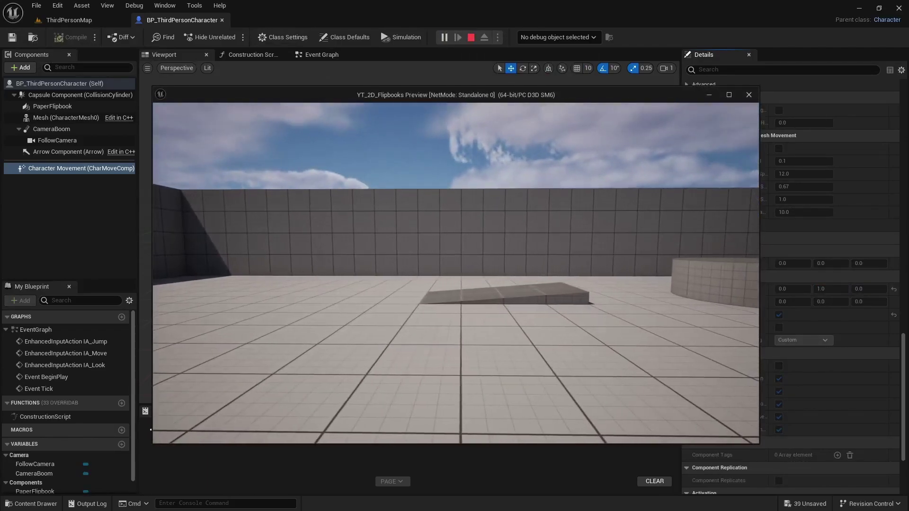
key(space)
key(space)
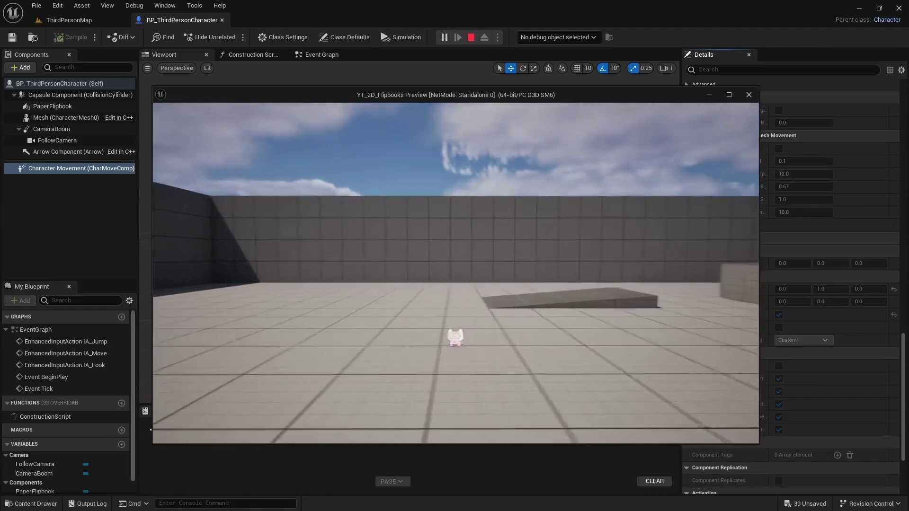
key(a)
key(d)
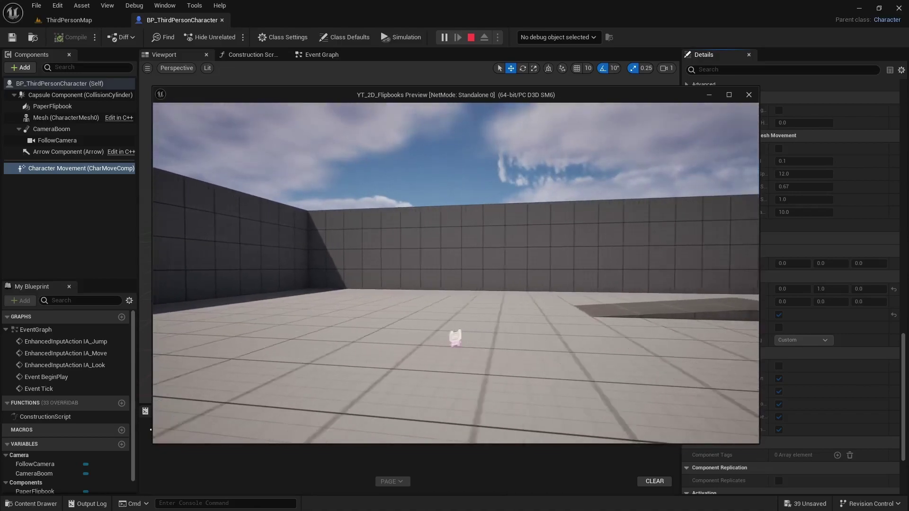
key(d)
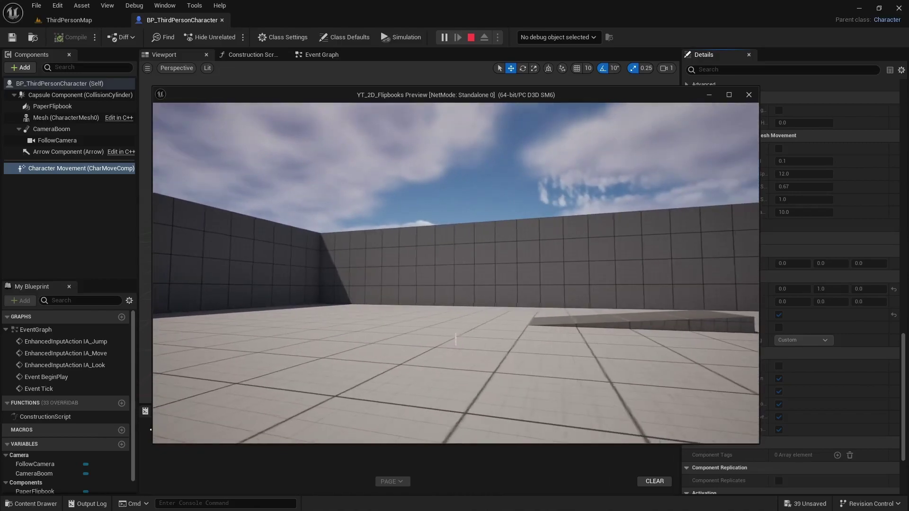
key(a)
key(d)
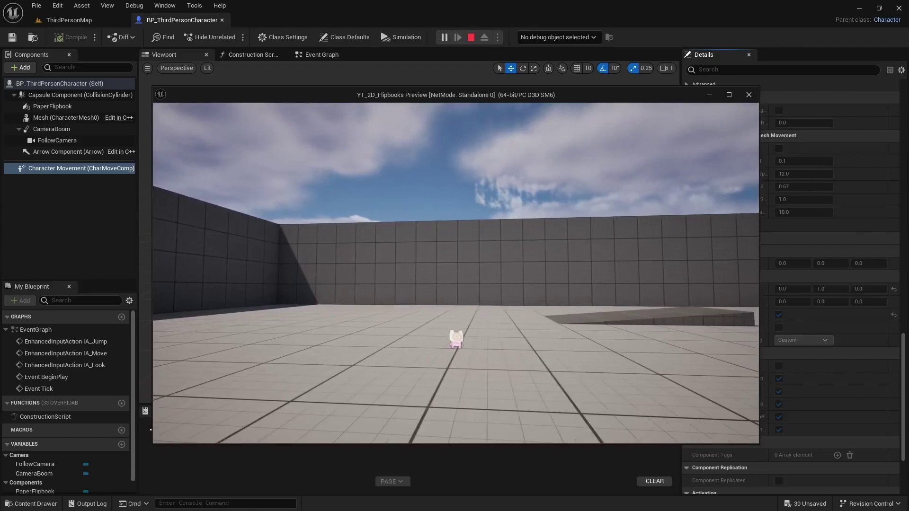
key(Escape)
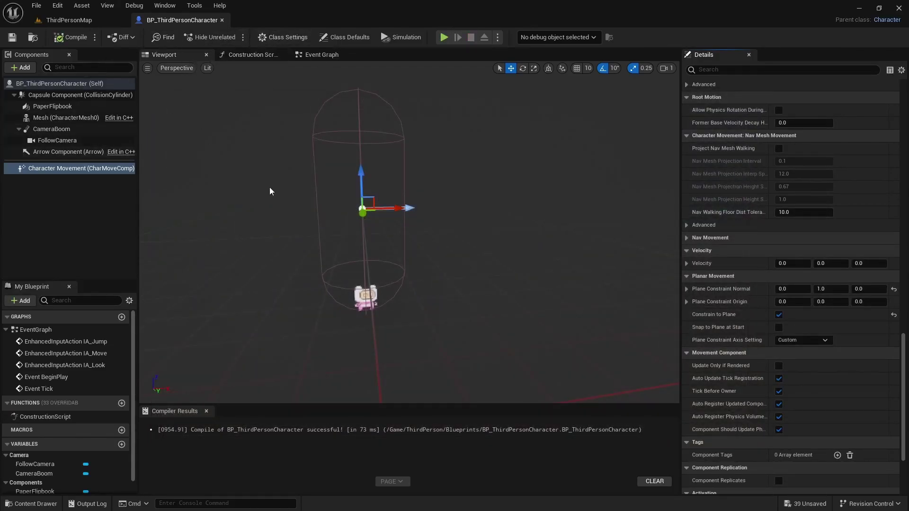
Give the CameraBoom an absolute rotation with Z at 90°, disable Use Pawn Control Rotation, and compile the Blueprint
click(56, 130)
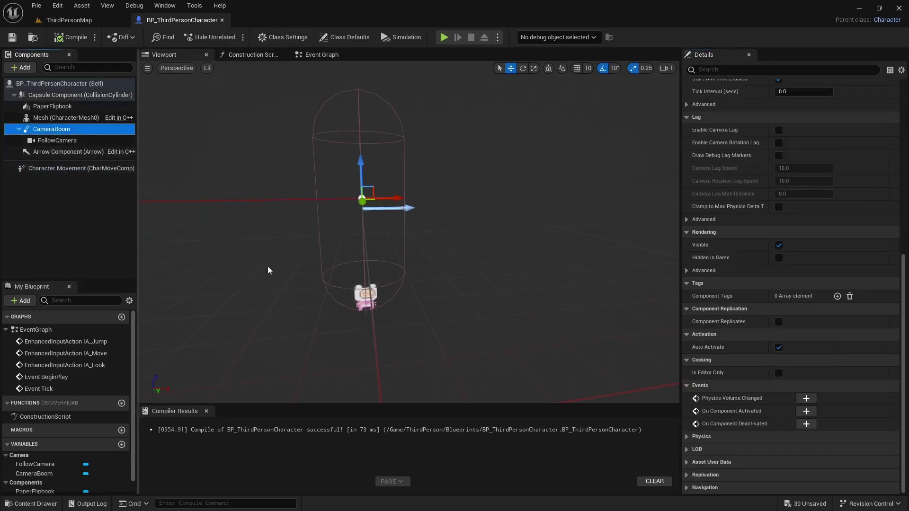
right_drag(529, 217, 459, 214)
scroll(525, 214, down, 3)
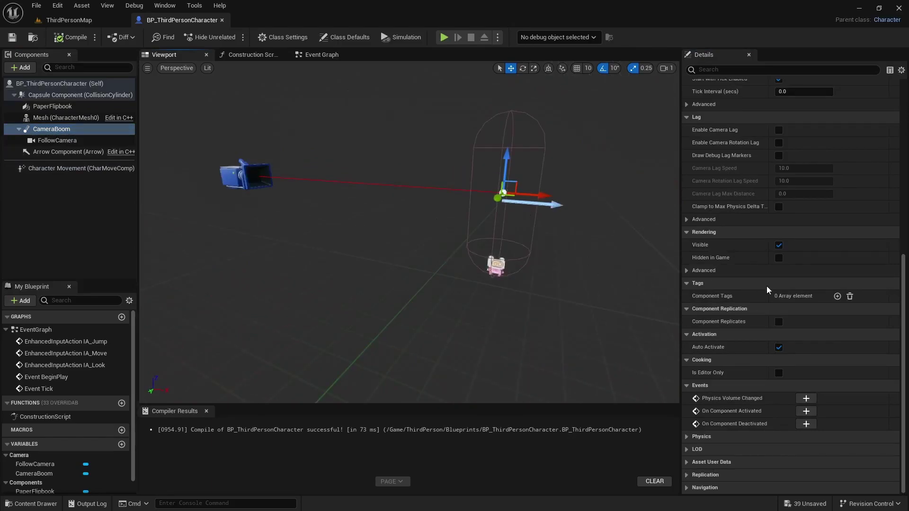
scroll(766, 284, up, 3)
scroll(766, 279, up, 10)
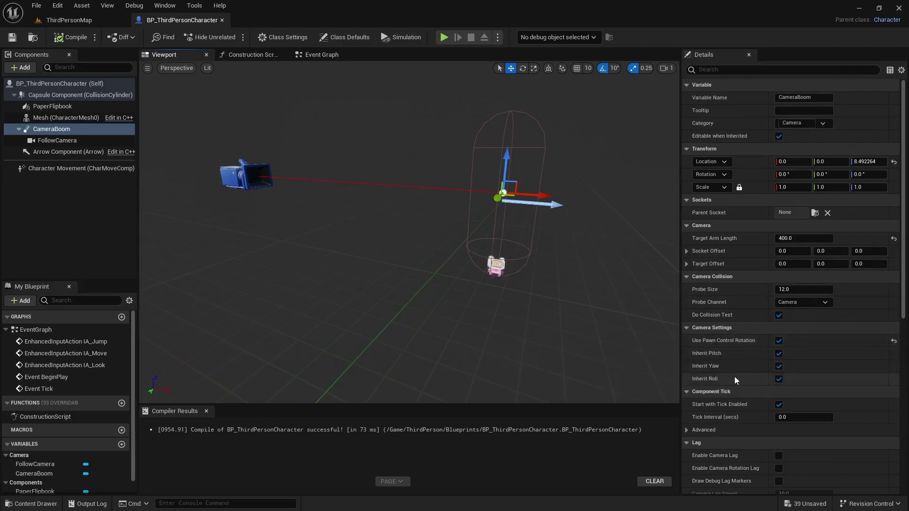
mouse_move(728, 345)
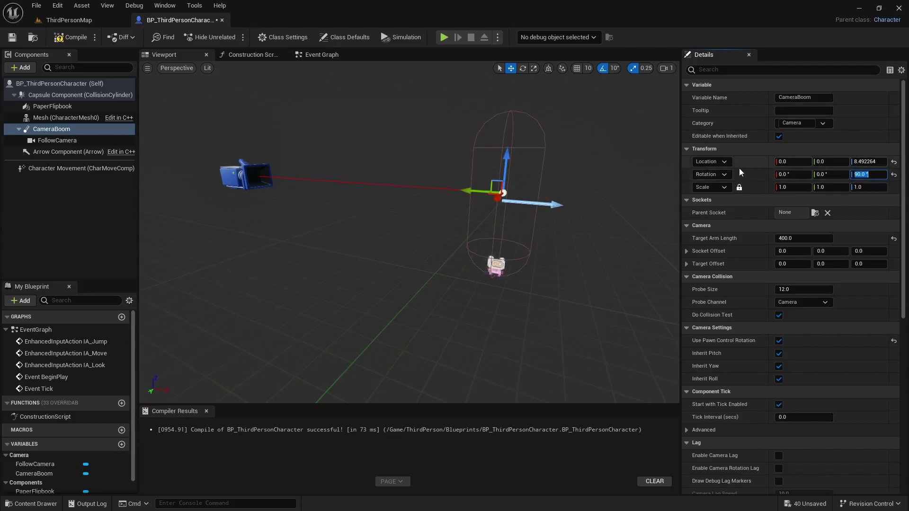
click(710, 175)
click(719, 211)
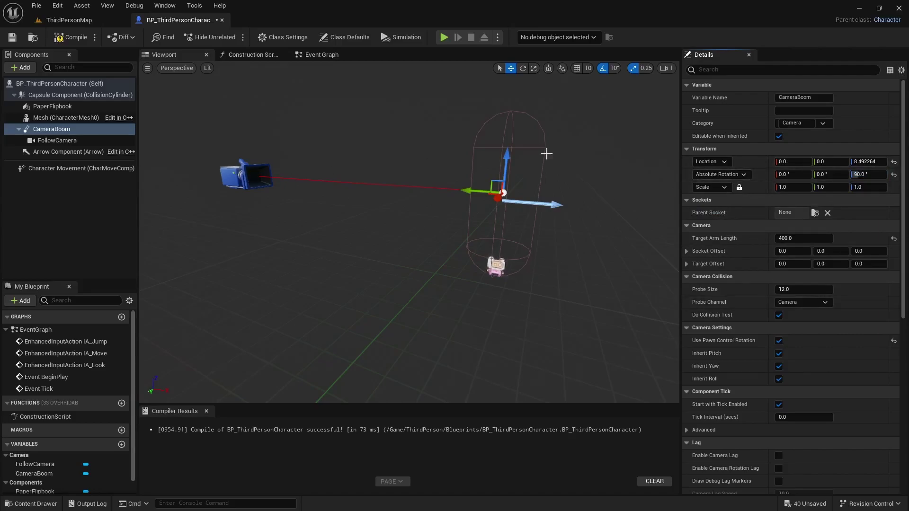
click(779, 341)
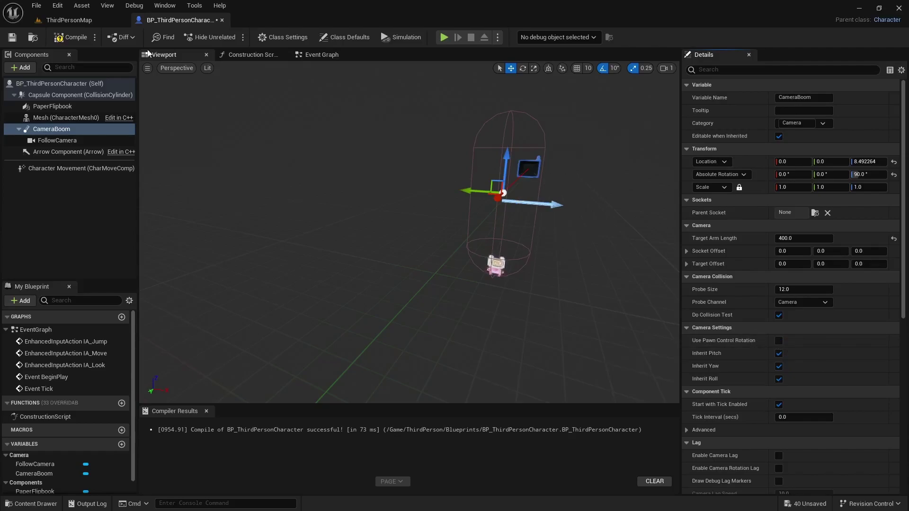
click(71, 37)
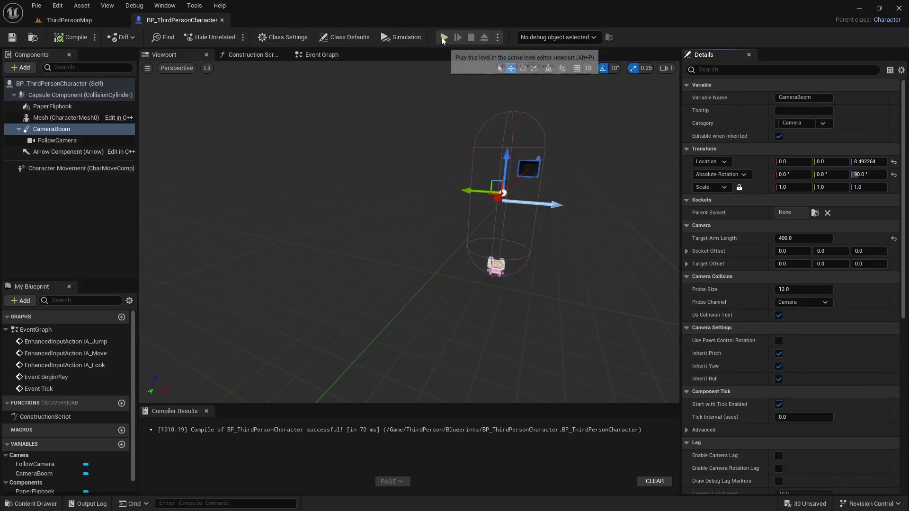
Play the level and move the character back and forth to check the fixed camera angle, and end the preview
click(445, 37)
key(a)
key(a)
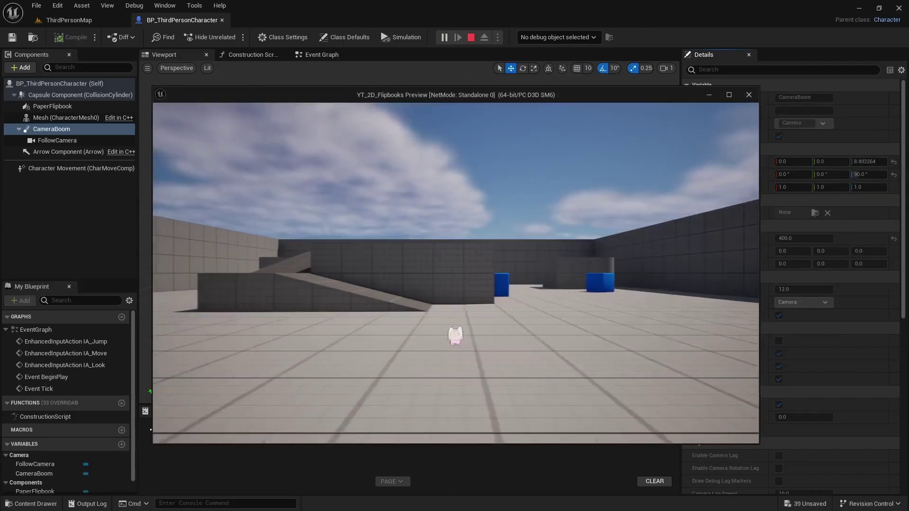
key(a)
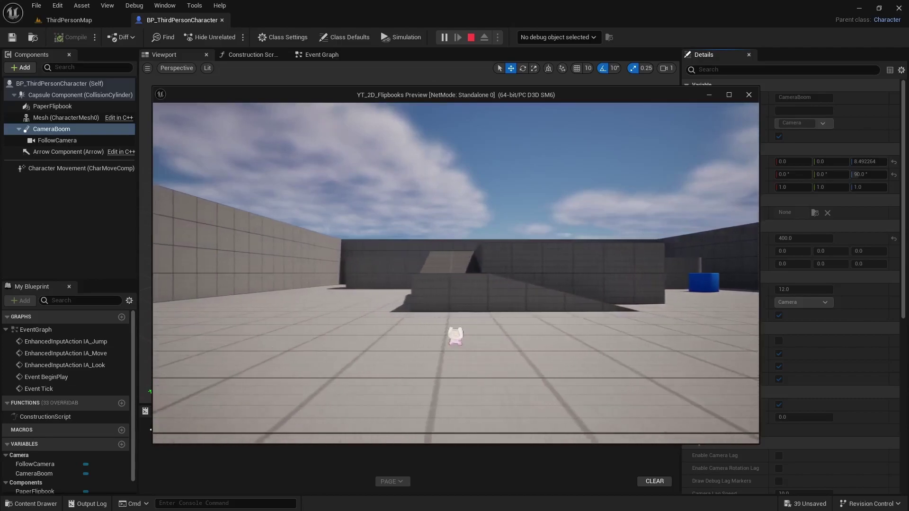
key(a)
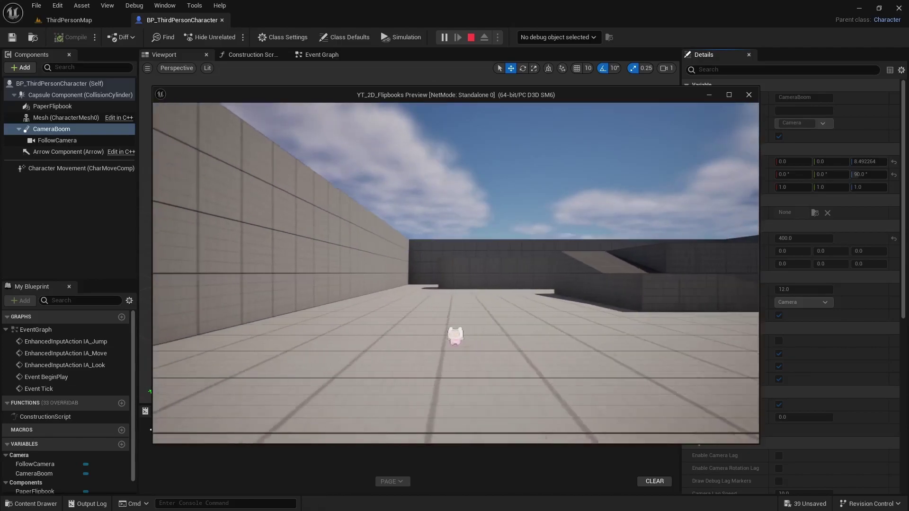
key(d)
key(d)
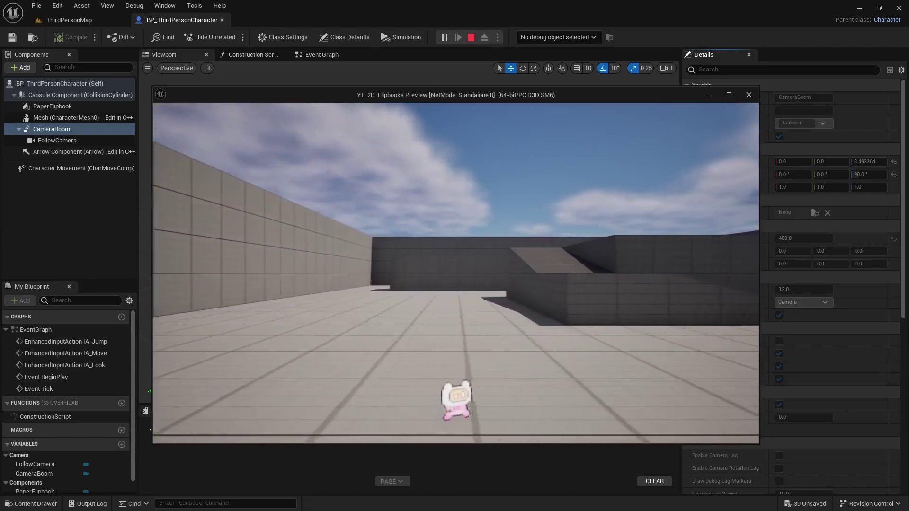
key(d)
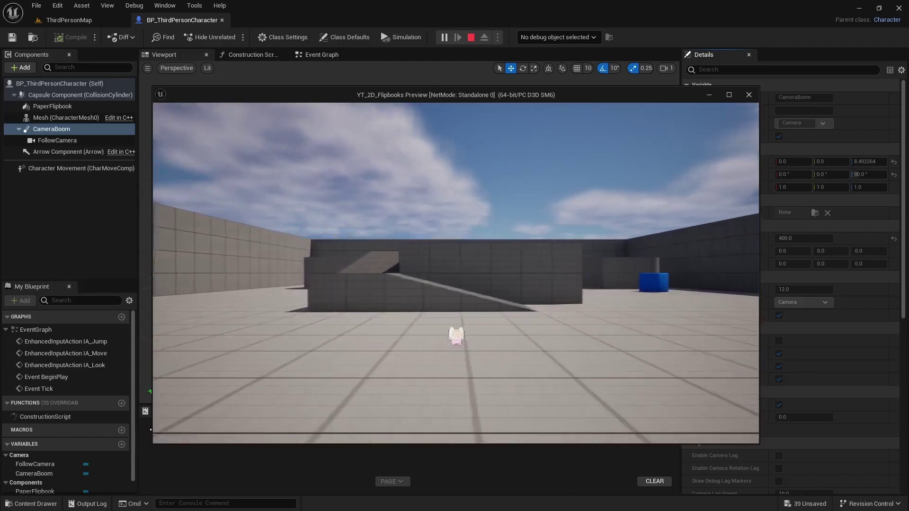
key(d)
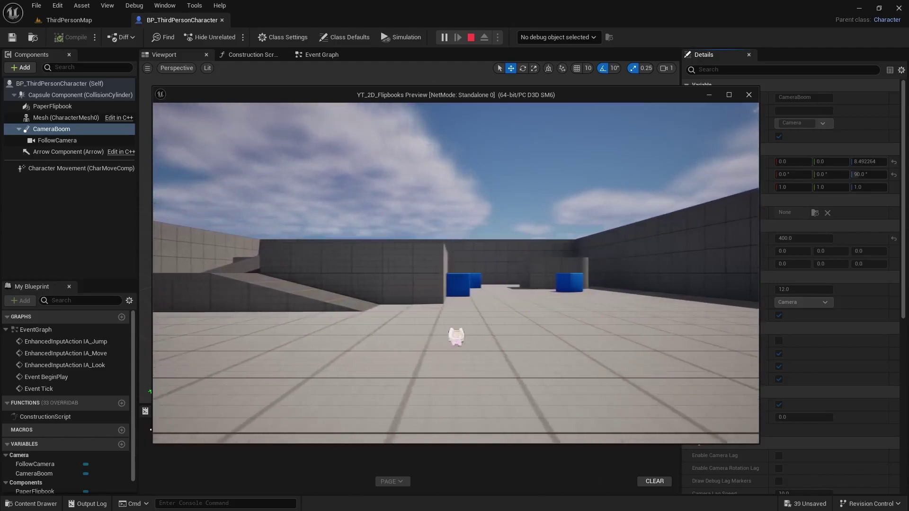
key(d)
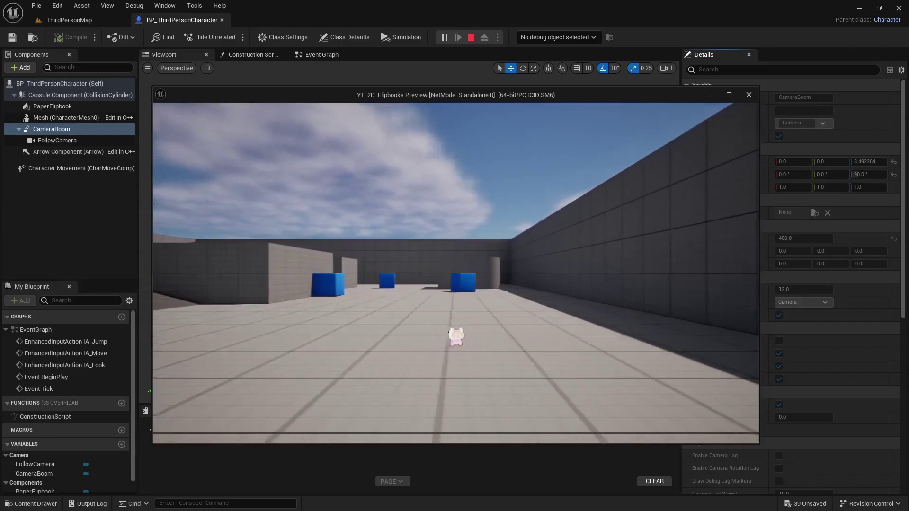
key(a)
key(a)
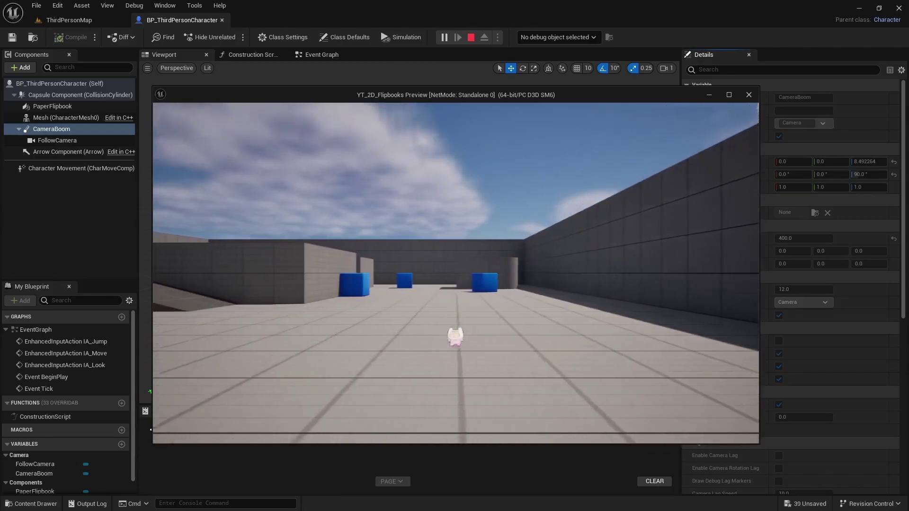
key(a)
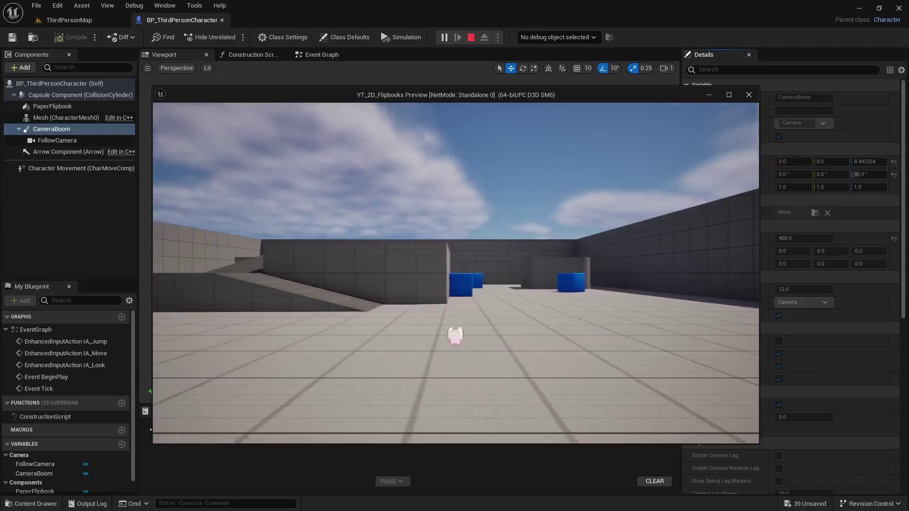
key(a)
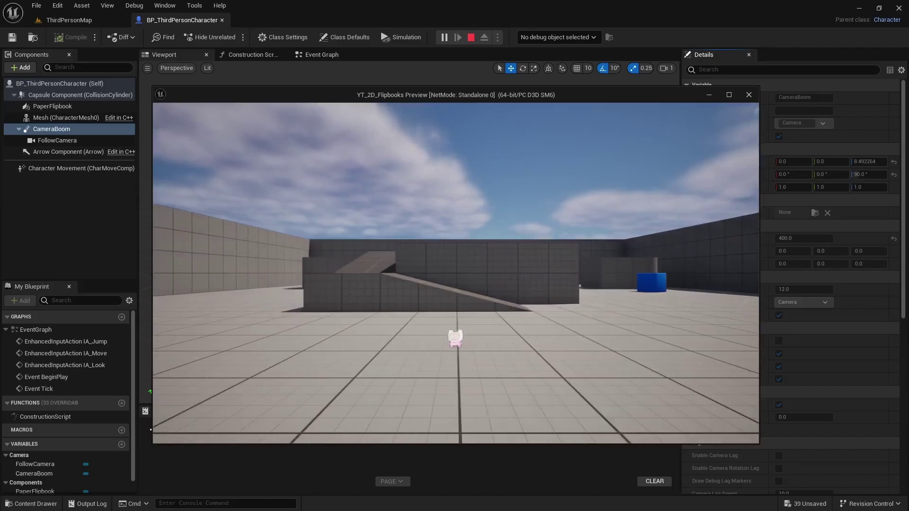
key(Escape)
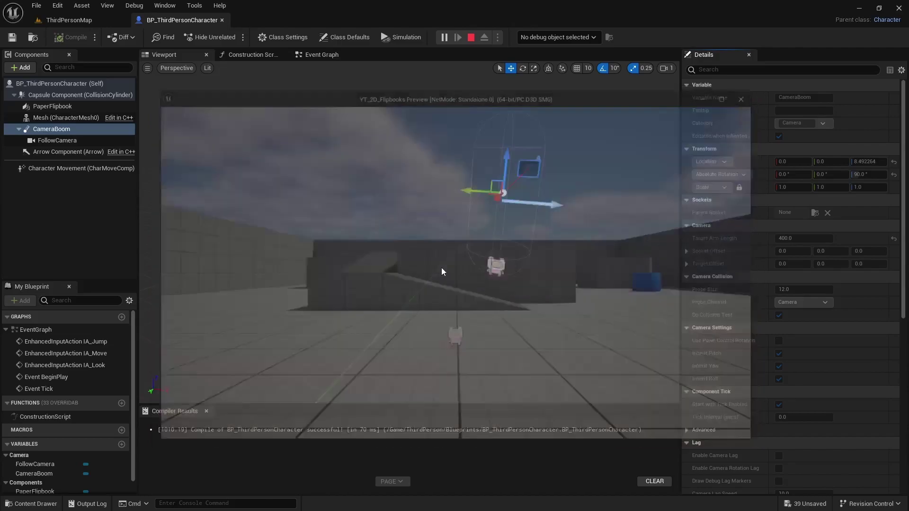
Delete both Get Control Rotation nodes and the Get Right Vector and Get Forward Vector nodes from the Event Graph's Movement Input section
click(314, 56)
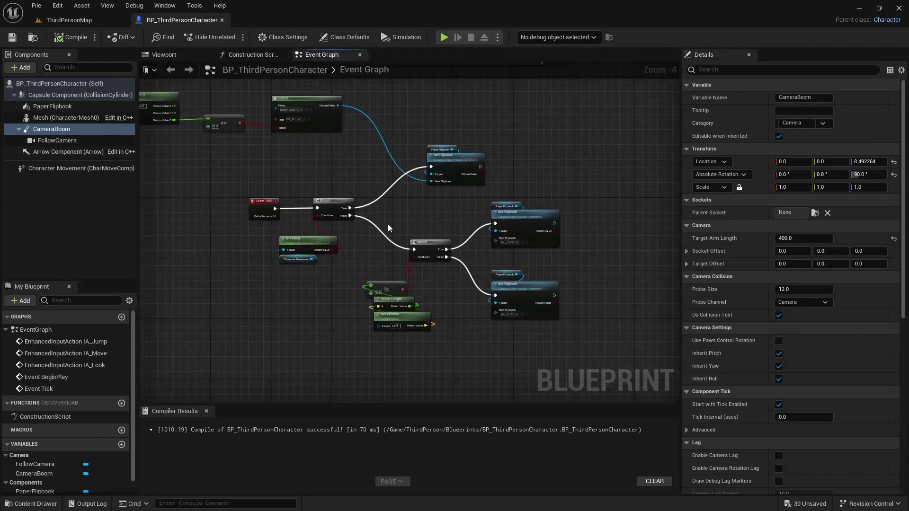
right_drag(405, 177, 353, 311)
right_drag(372, 230, 341, 344)
scroll(368, 327, up, 3)
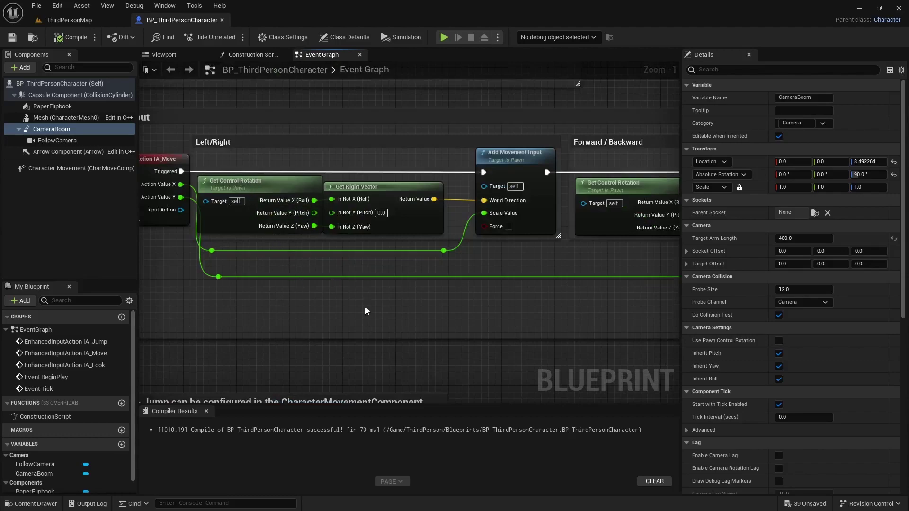
right_drag(384, 330, 338, 321)
scroll(338, 318, down, 1)
click(259, 206)
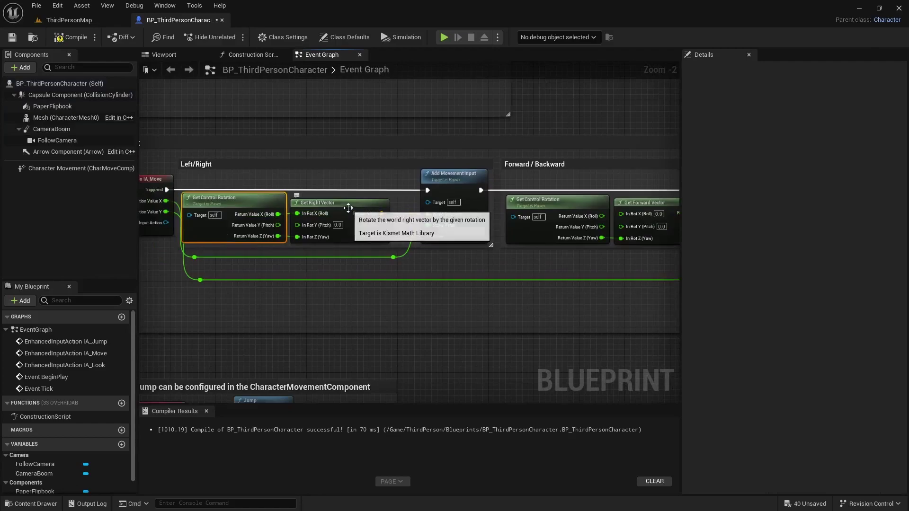
shift+click(349, 207)
shift+click(534, 202)
shift+click(644, 199)
key(Delete)
scroll(418, 297, down, 3)
scroll(405, 286, up, 1)
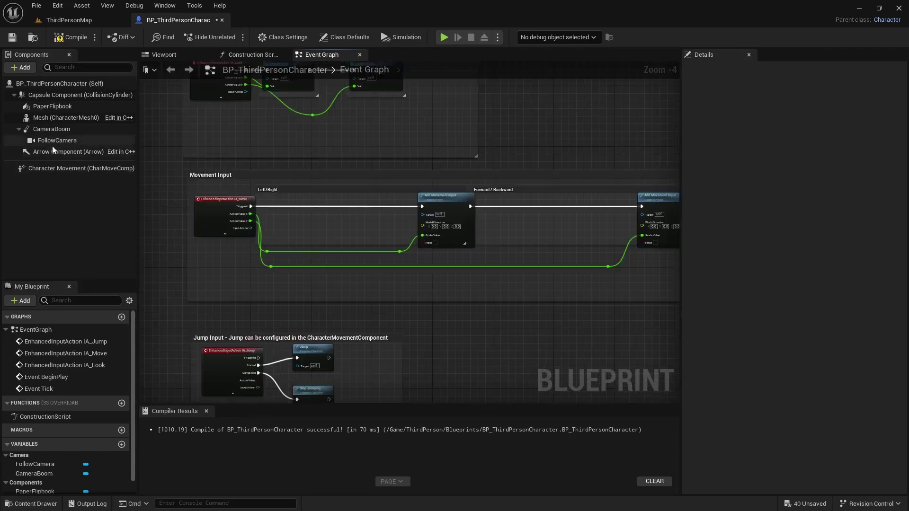
Add a FollowCamera reference below the Left/Right movement nodes and attach a Get World Rotation node to it
drag(52, 141, 319, 274)
scroll(246, 280, up, 3)
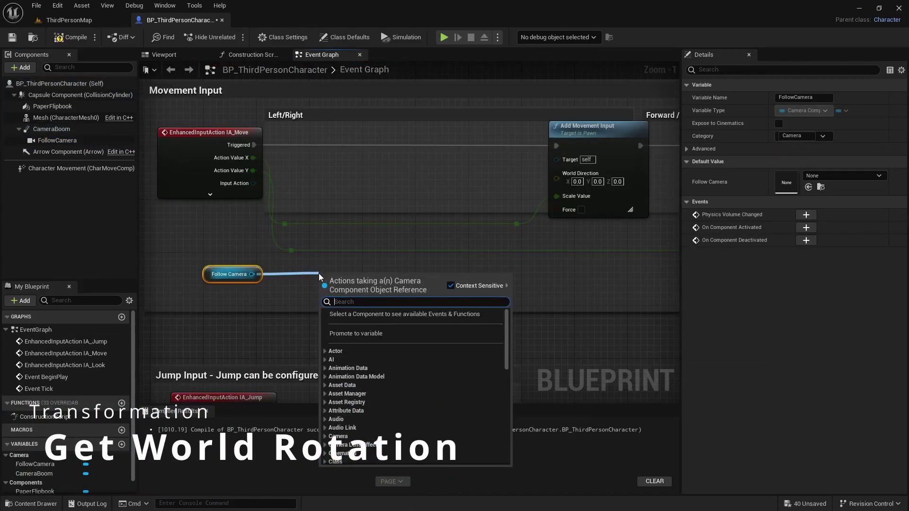
text(get world rotat)
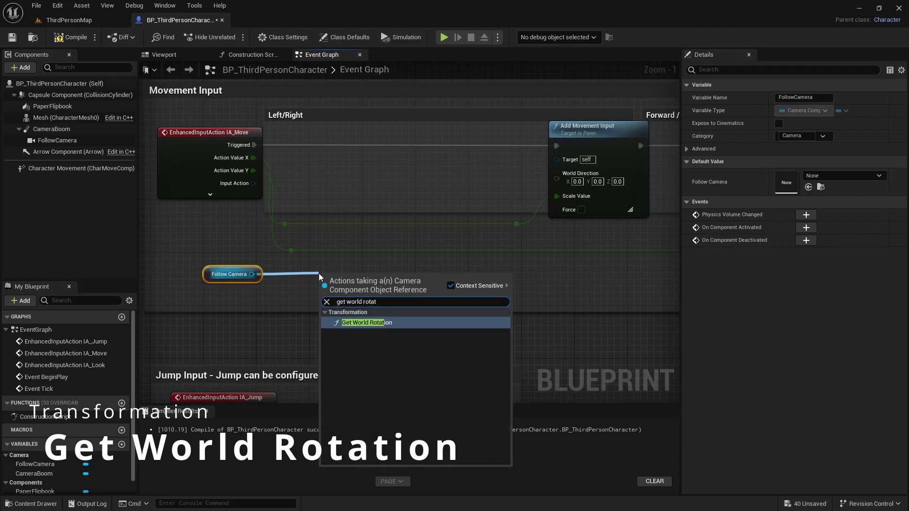
key(Return)
Add a Get Right Vector node fed by the camera's world rotation and connect it to the Left/Right Add Movement Input's World Direction
mouse_move(371, 277)
mouse_down()
mouse_move(327, 265)
mouse_move(384, 279)
mouse_up()
text(g)
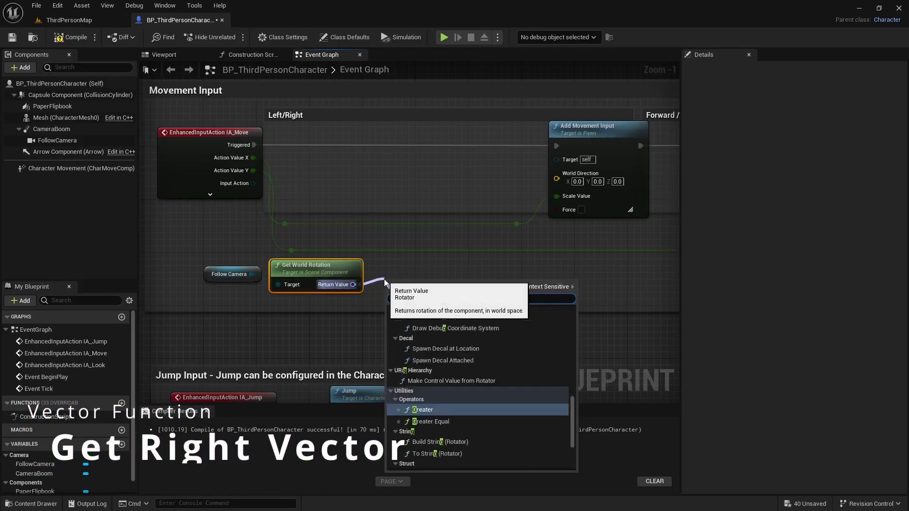
text(et right vector)
key(Return)
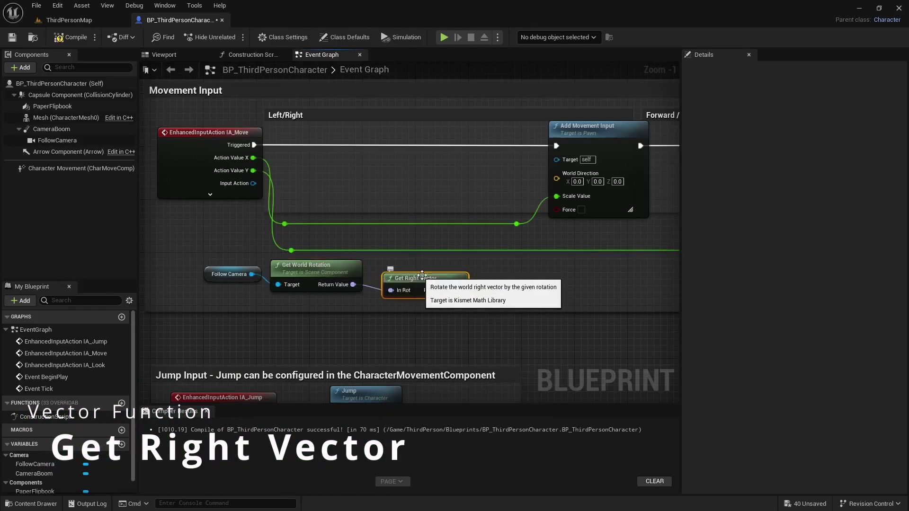
drag(459, 290, 556, 180)
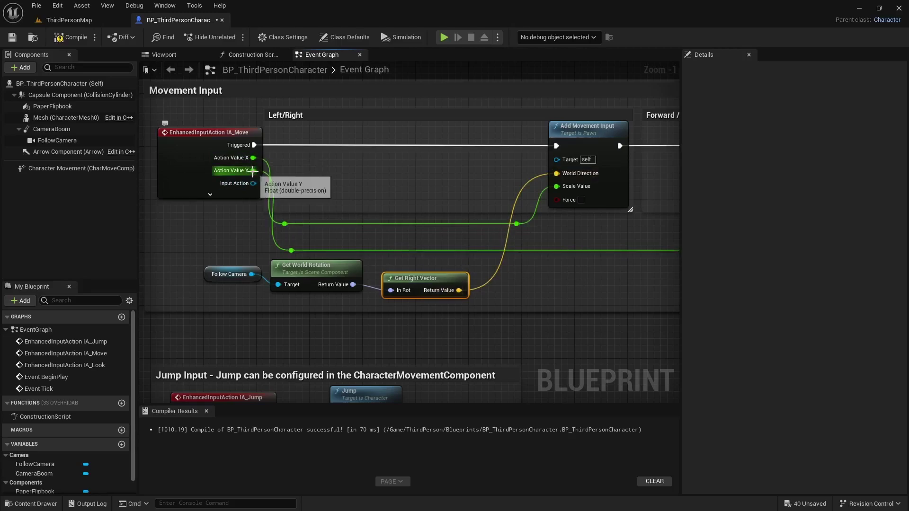
right_drag(593, 268, 193, 260)
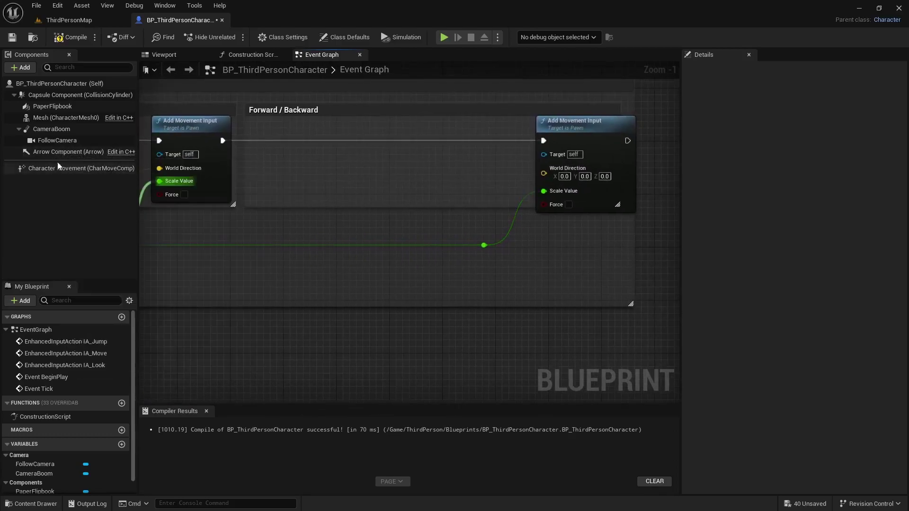
Add a FollowCamera reference below the Forward/Backward movement section and attach a Get World Rotation node to it
drag(56, 141, 321, 268)
text(get worl)
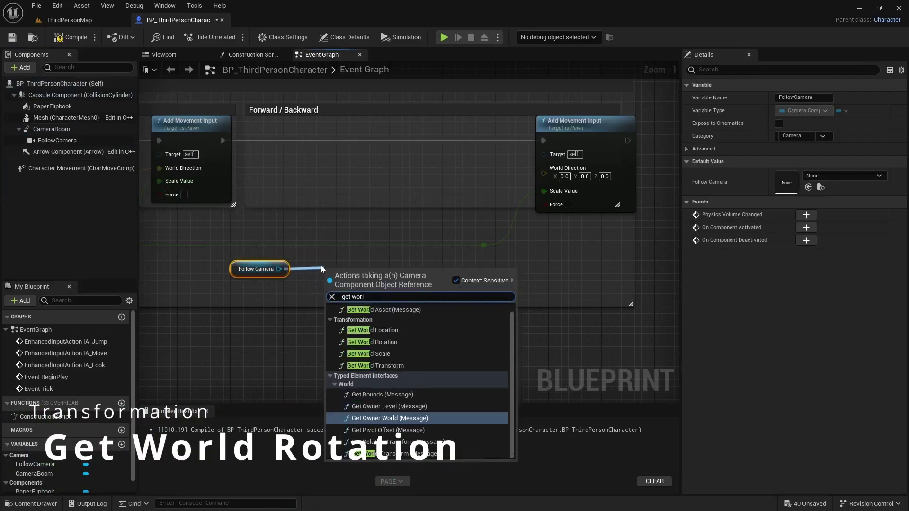
text(rotat)
key(Return)
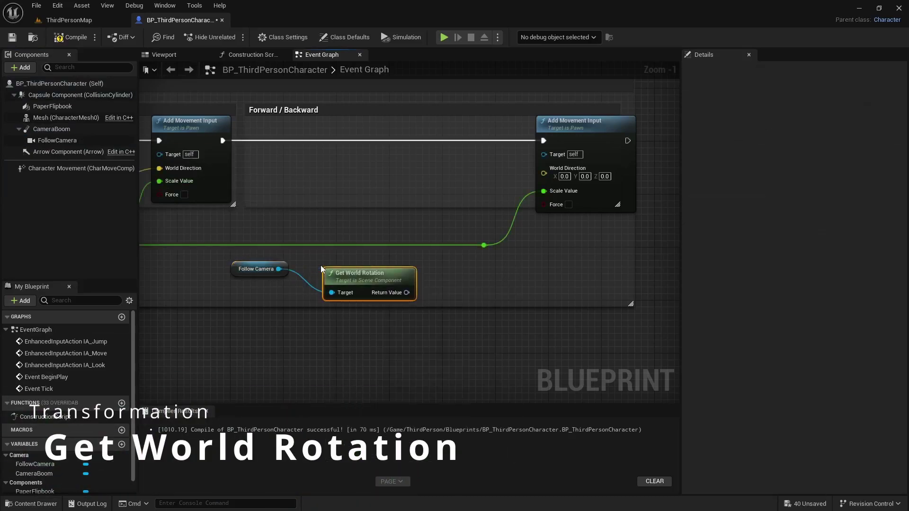
Add a Get Up Vector node fed by the camera's world rotation, connect it to the Forward/Backward Add Movement Input's World Direction, and compile
drag(393, 271, 420, 278)
text(get up)
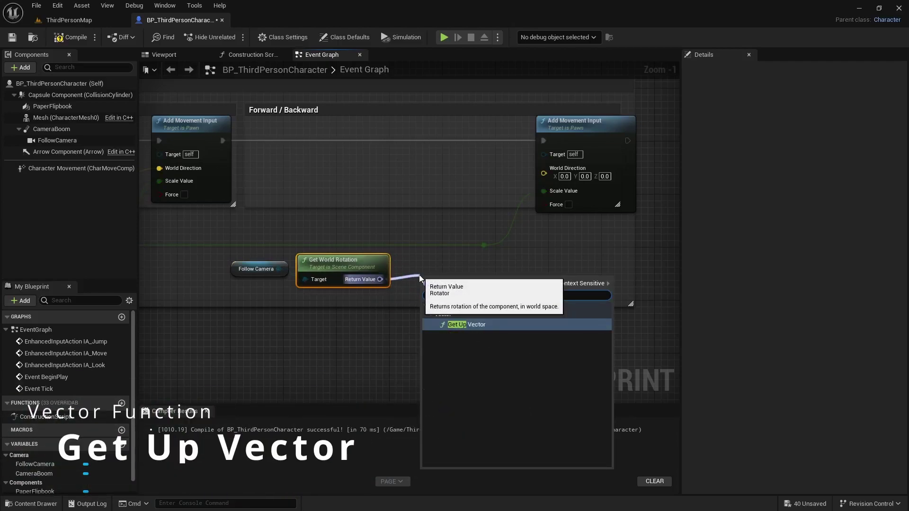
click(481, 323)
drag(468, 283, 545, 173)
click(69, 37)
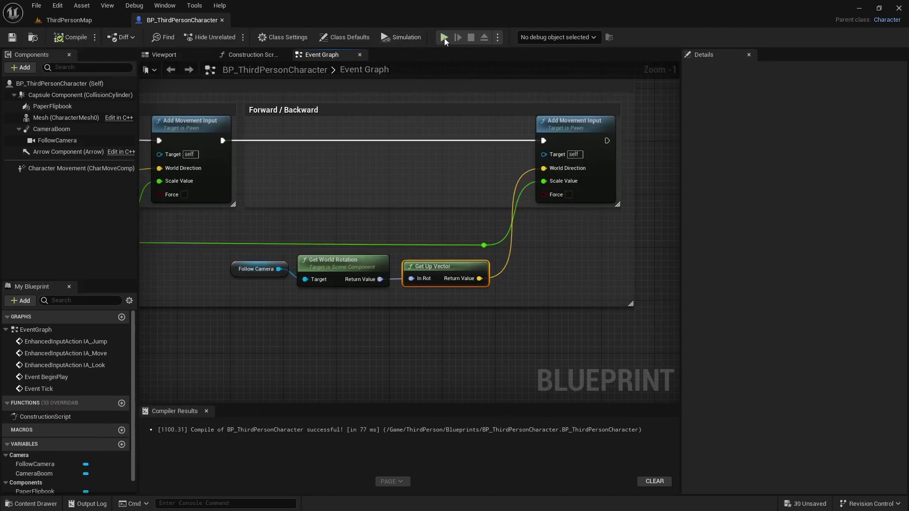
Play the level, move the character back and forth and jump to test the camera-relative movement, and end the preview
key(alt+p)
key(w)
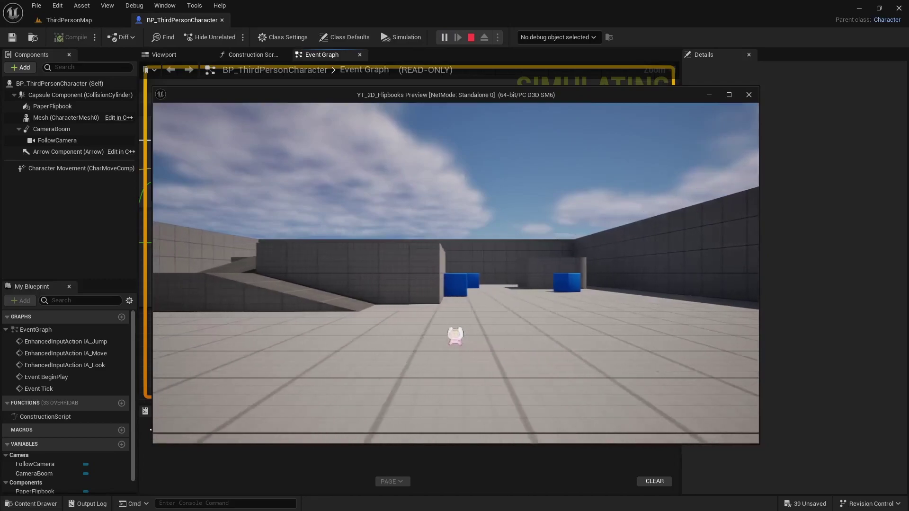
key(d)
key(a)
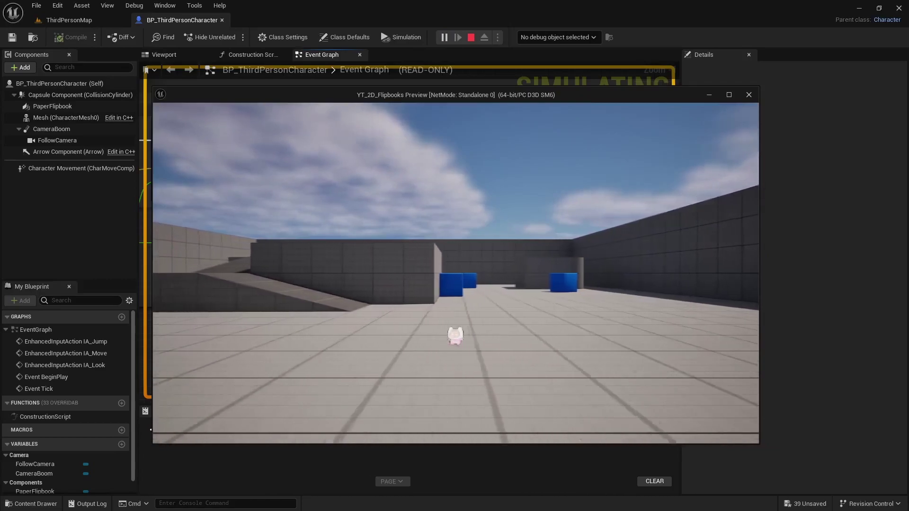
key(a)
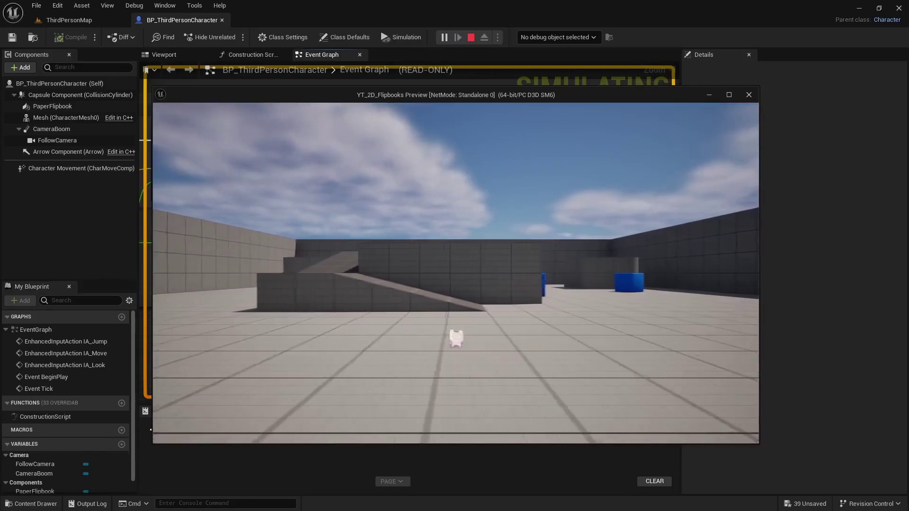
key(d)
key(space)
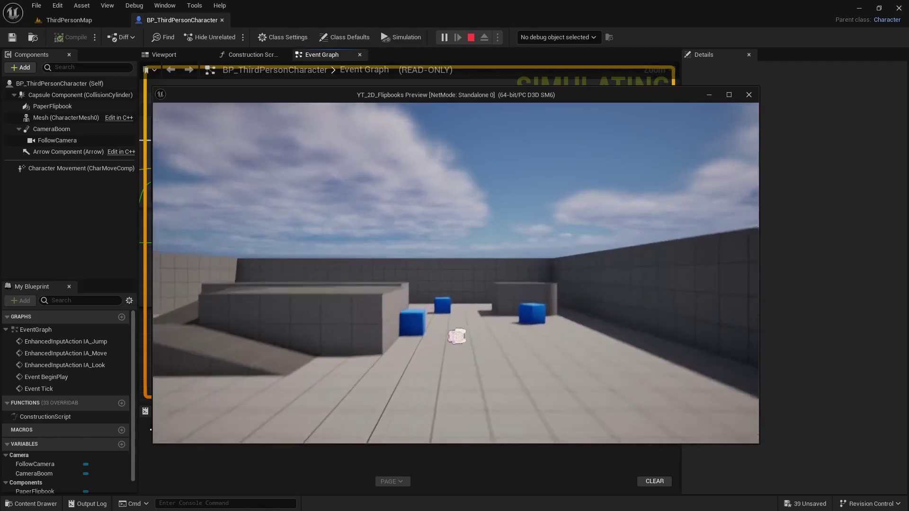
key(a)
key(space)
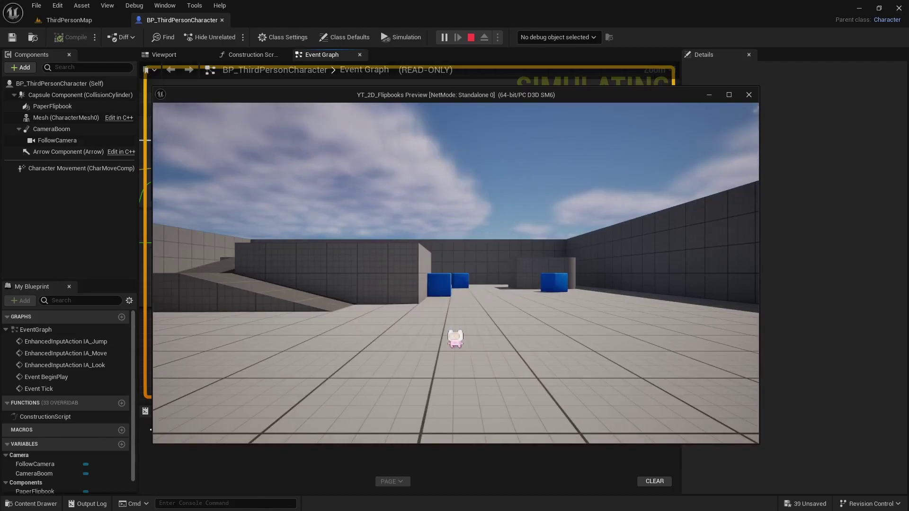
key(a)
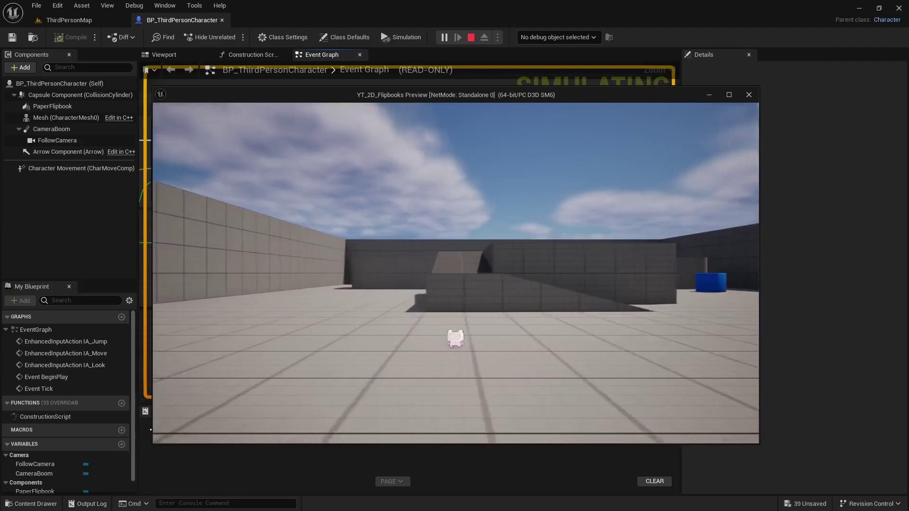
key(a)
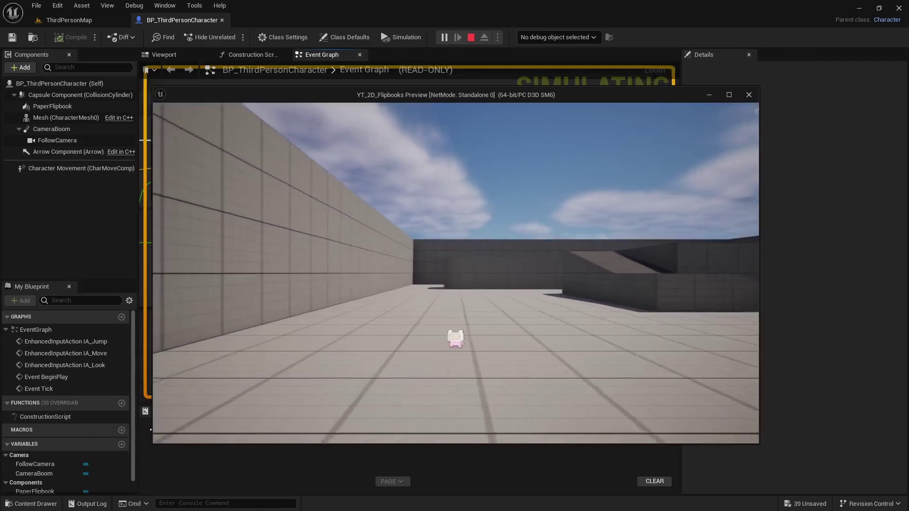
key(d)
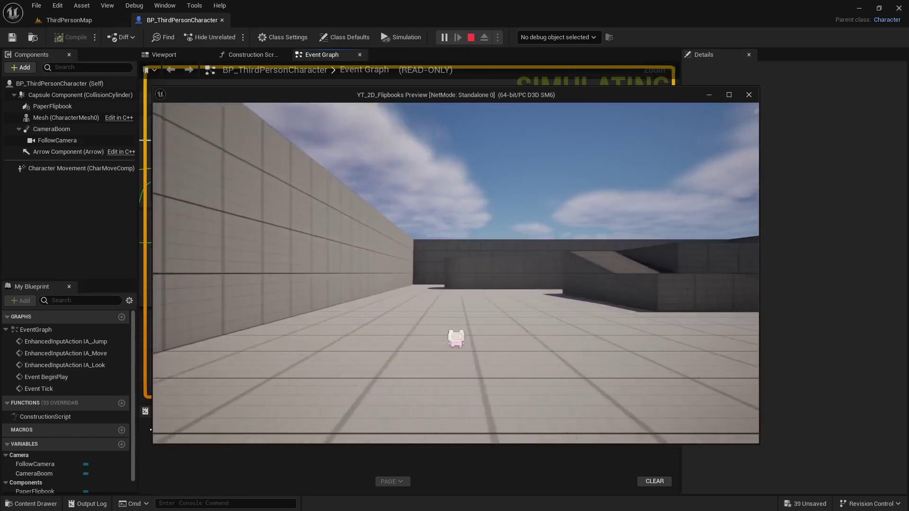
key(d)
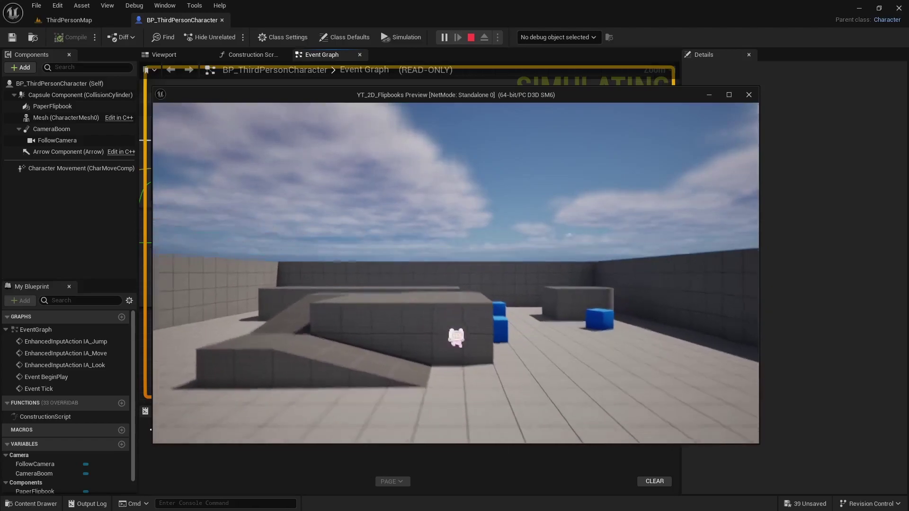
key(a)
key(d)
key(a)
key(d)
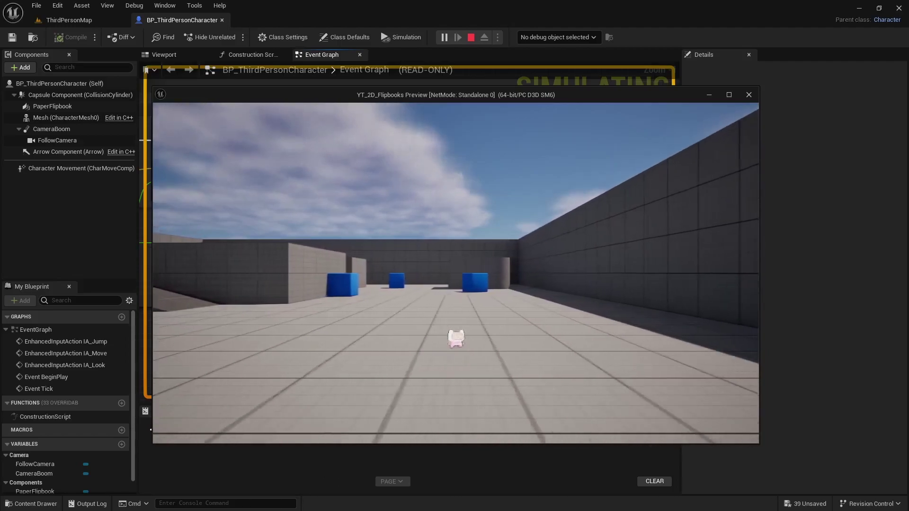
key(a)
key(a)
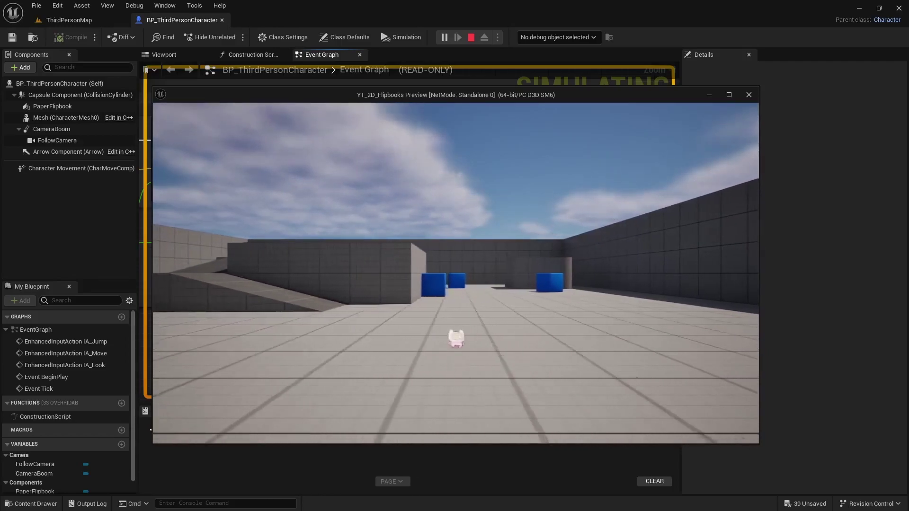
key(d)
key(a)
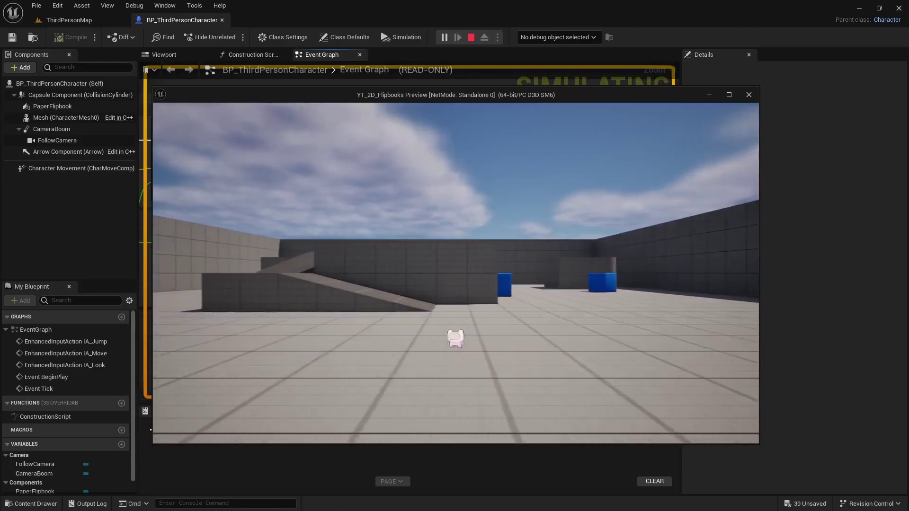
key(d)
key(a)
key(a)
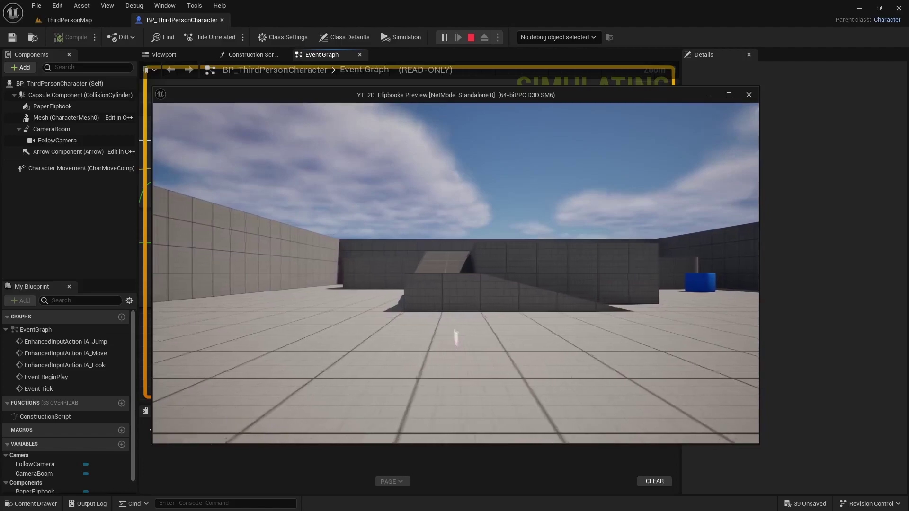
key(a)
key(d)
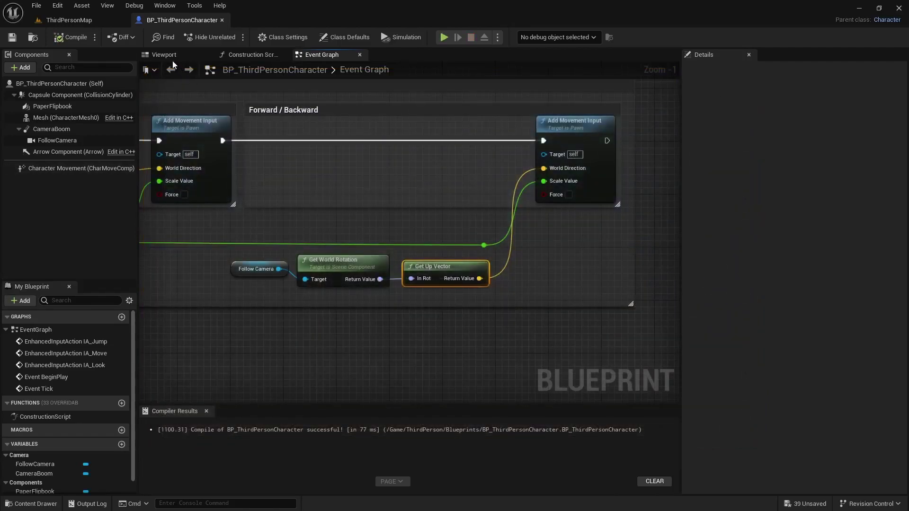
Enable camera lag on the CameraBoom with a Camera Lag Speed of 2 and a Camera Lag Max Distance of 200, and compile
click(166, 55)
click(51, 130)
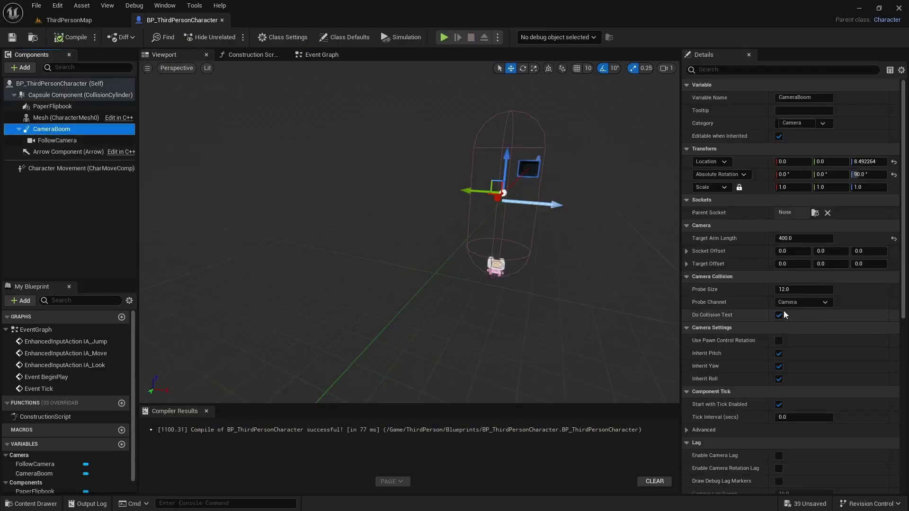
scroll(783, 311, down, 5)
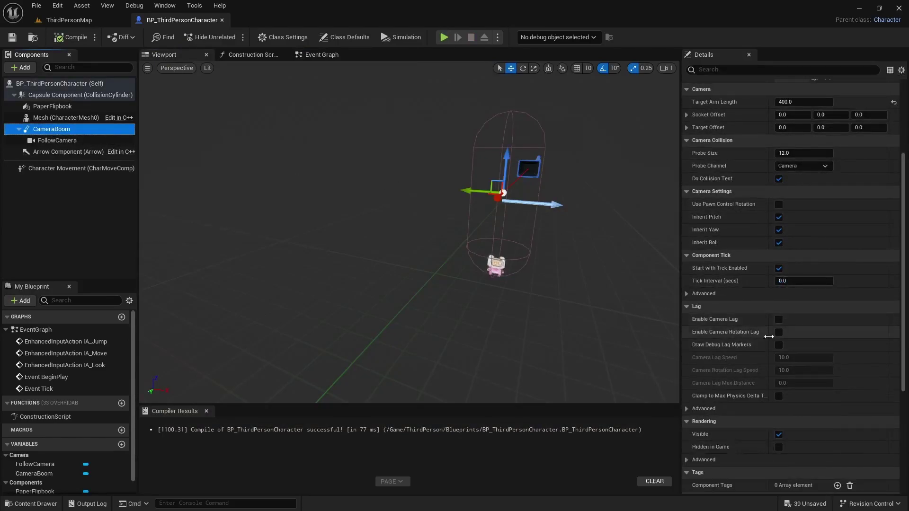
click(780, 319)
scroll(797, 368, down, 1)
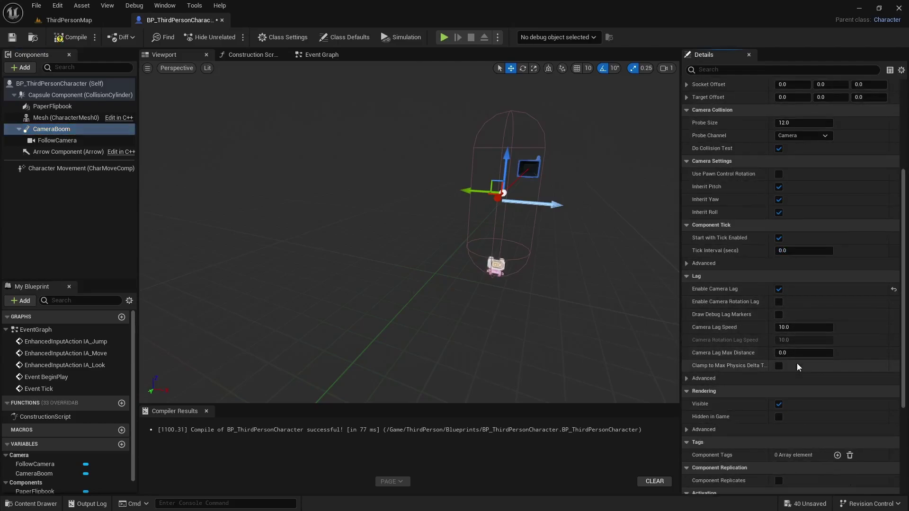
click(810, 327)
text(2)
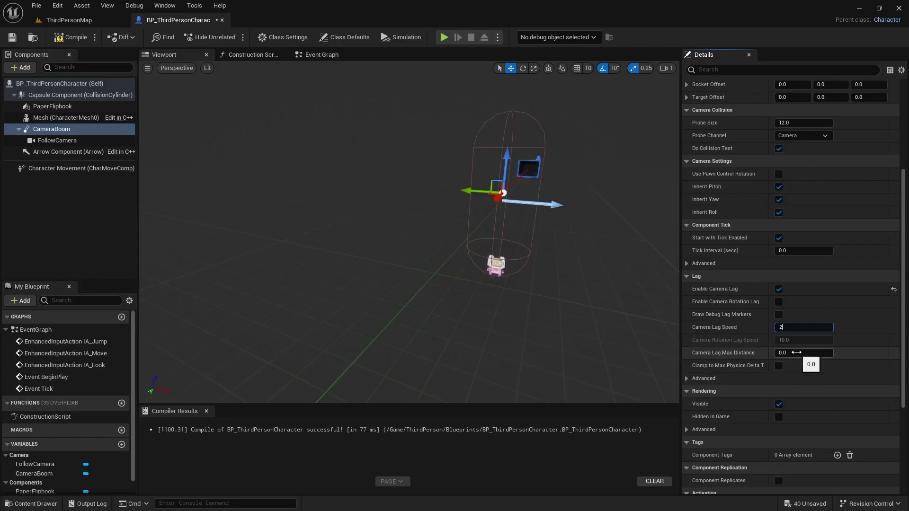
drag(797, 353, 818, 341)
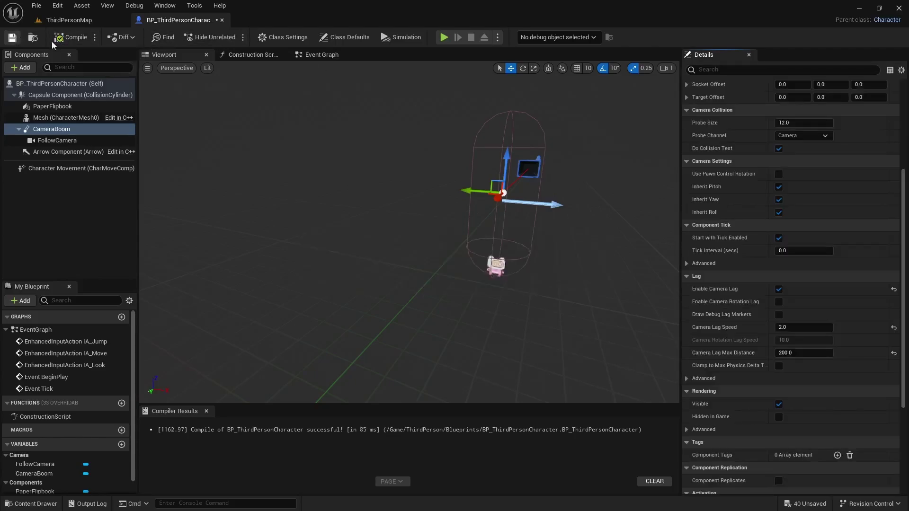
Play the level, run and jump in both directions to check the camera lag, and end the preview
click(444, 37)
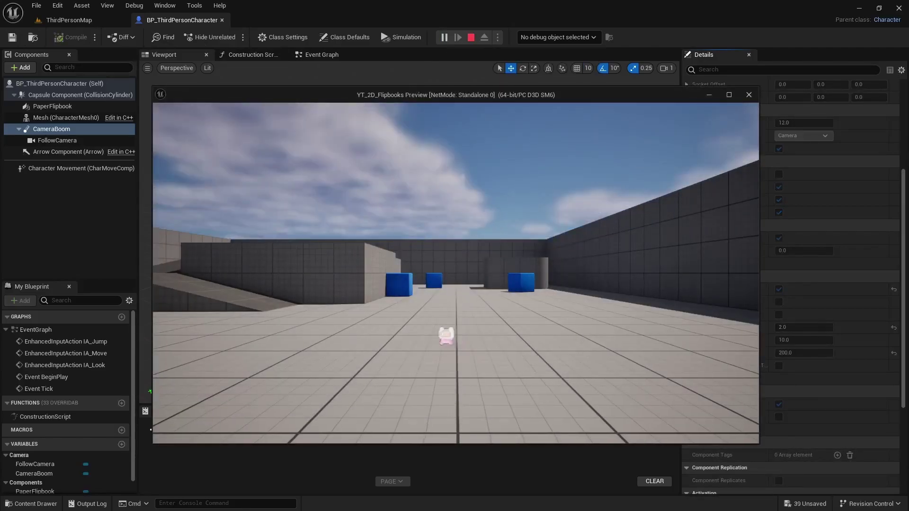
key(a)
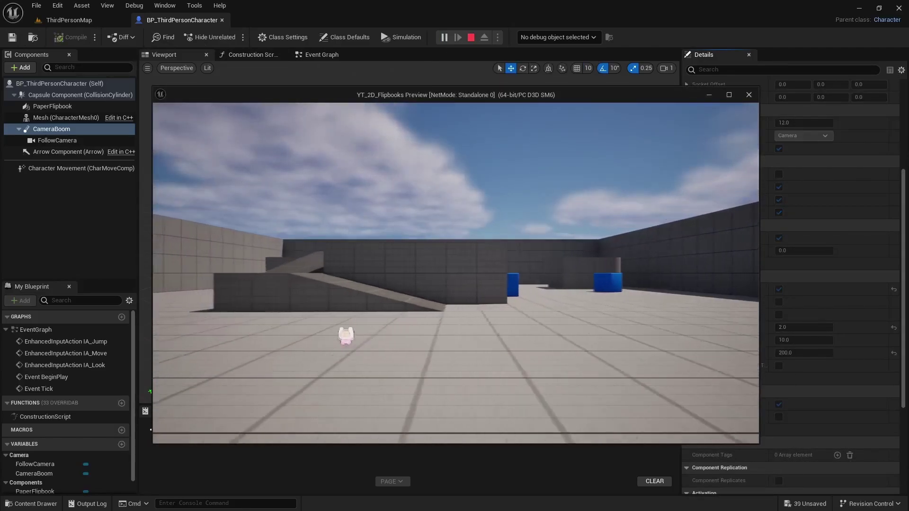
key(a)
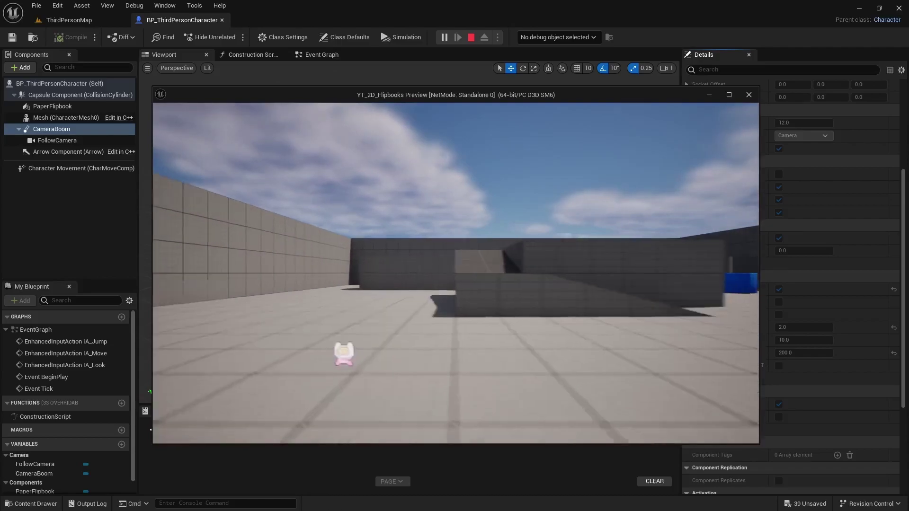
key(w)
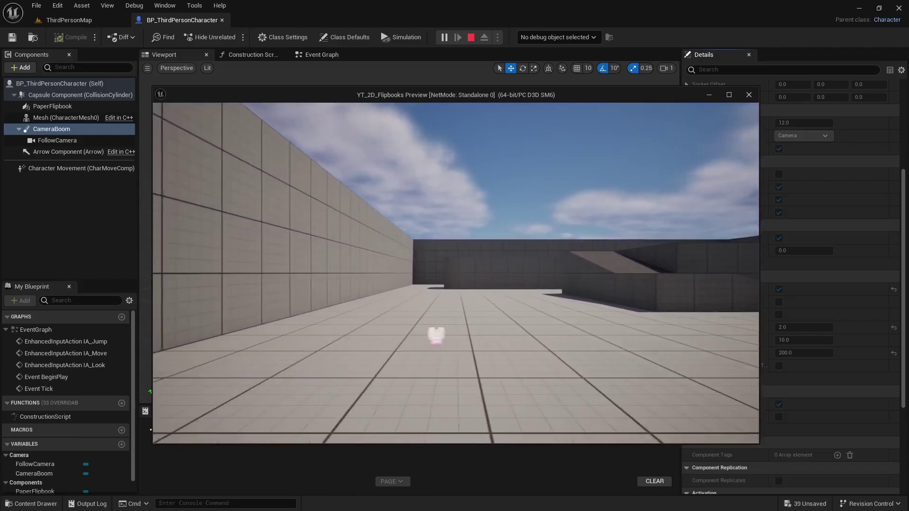
key(d)
key(space)
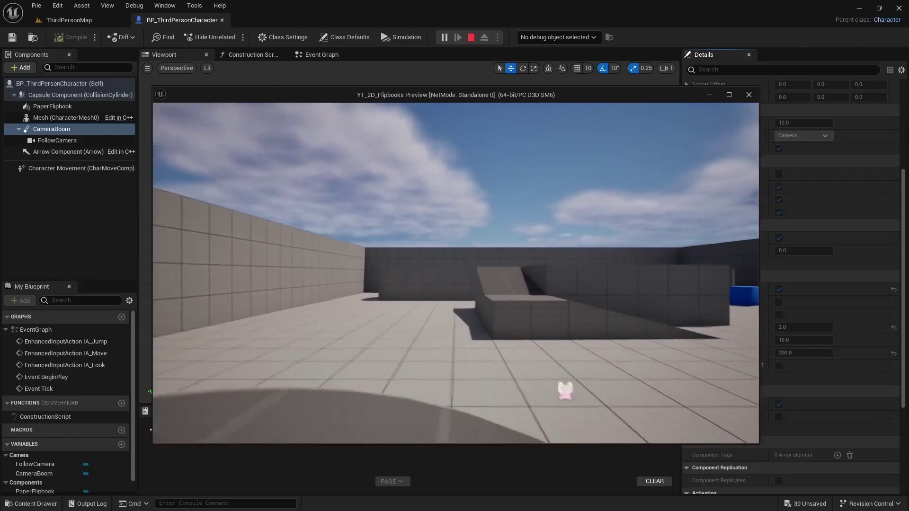
key(w)
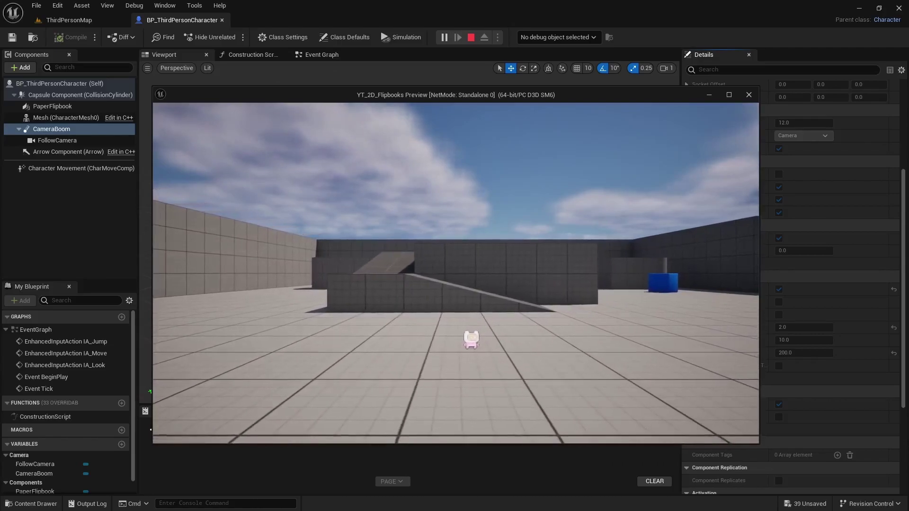
key(a)
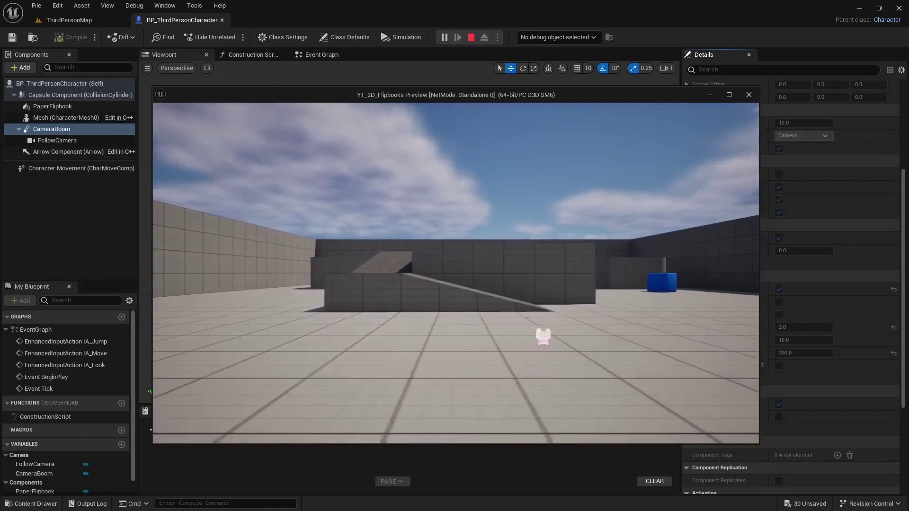
key(w)
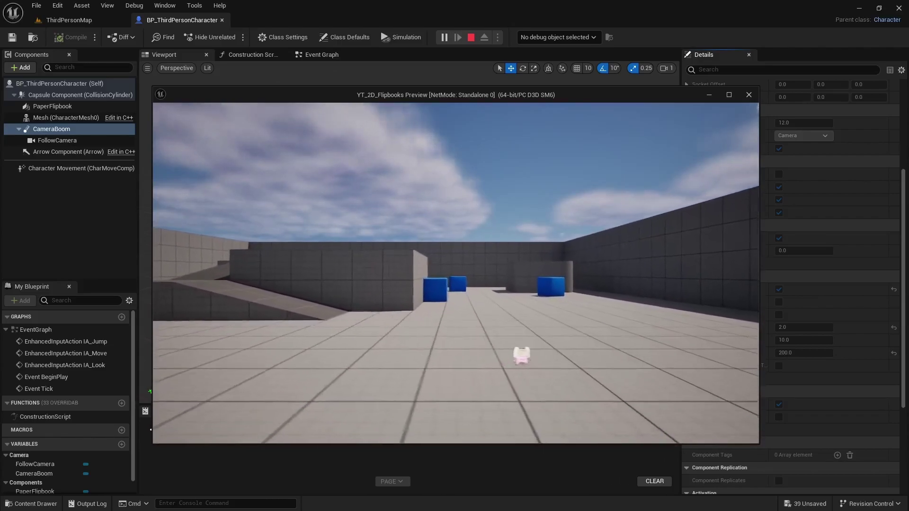
key(d)
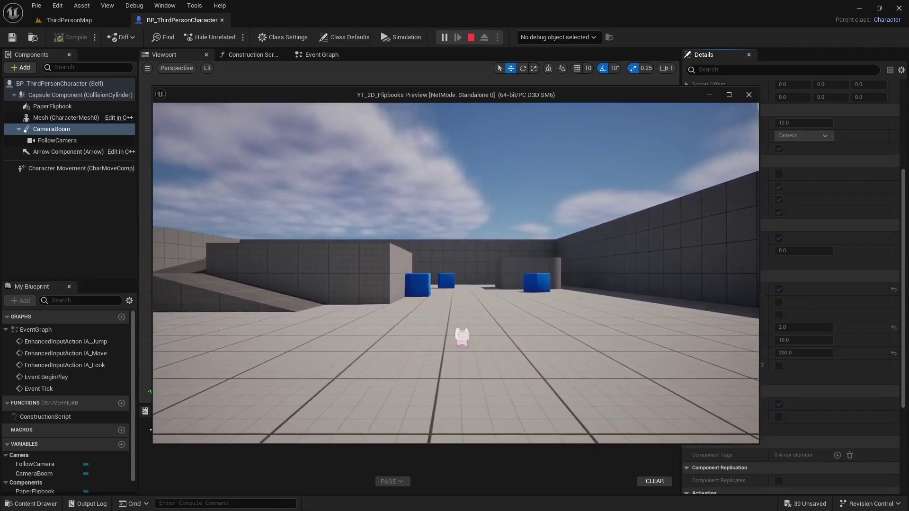
key(a)
key(d)
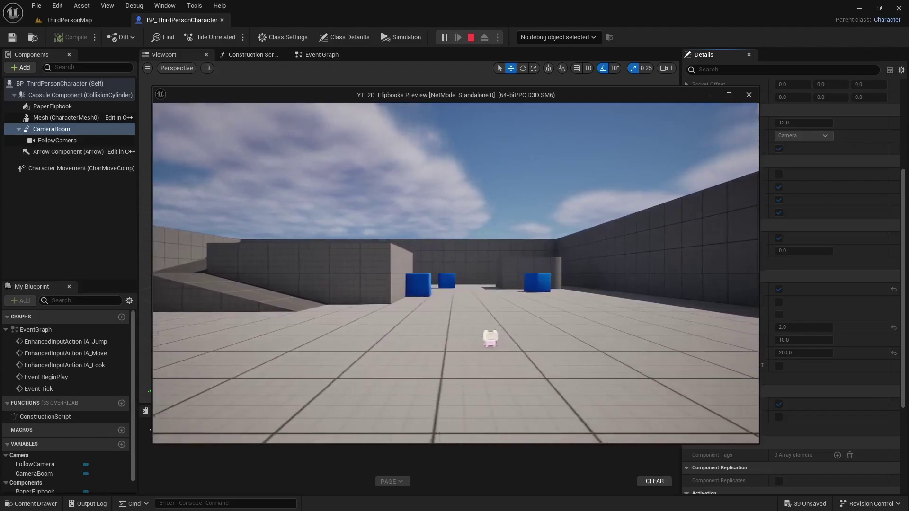
key(Escape)
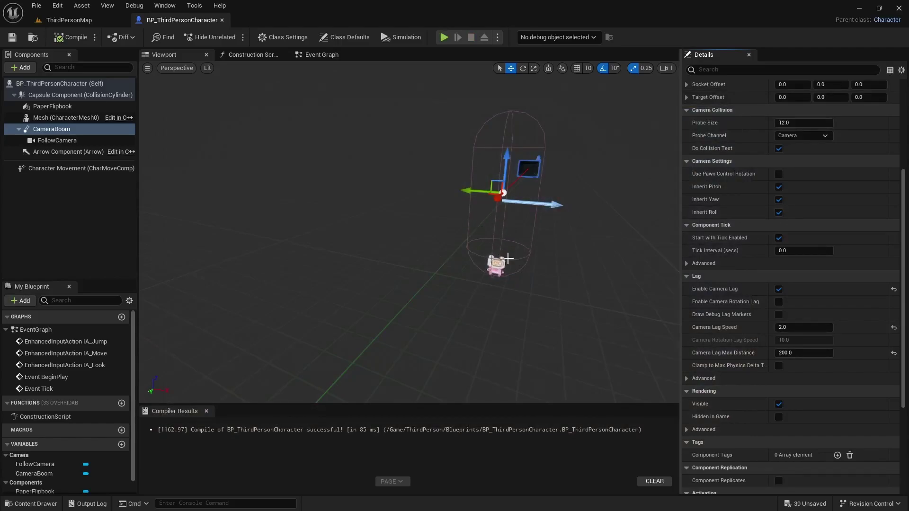
Examine the flipbook sprite's placement inside the capsule in the blueprint viewport
right_drag(511, 261, 563, 236)
key(w)
key(d)
key(a)
key(s)
key(d)
key(a)
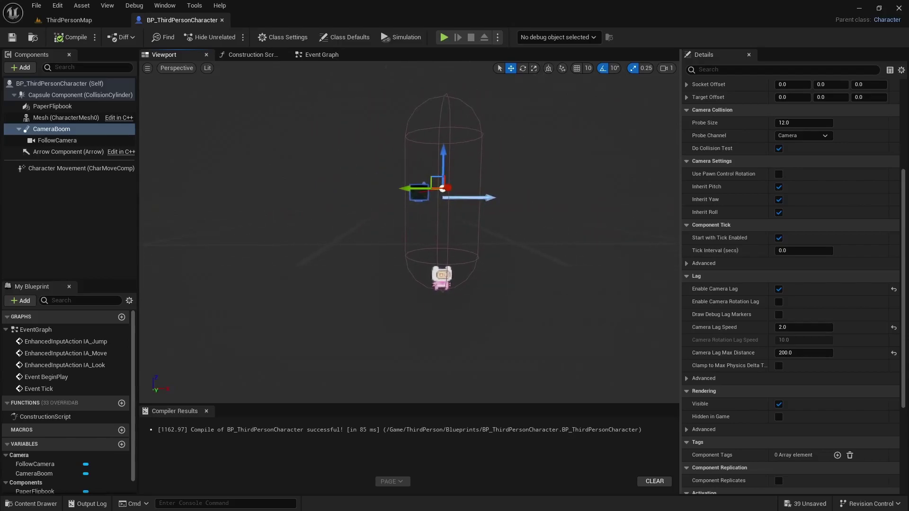
right_drag(469, 231, 477, 226)
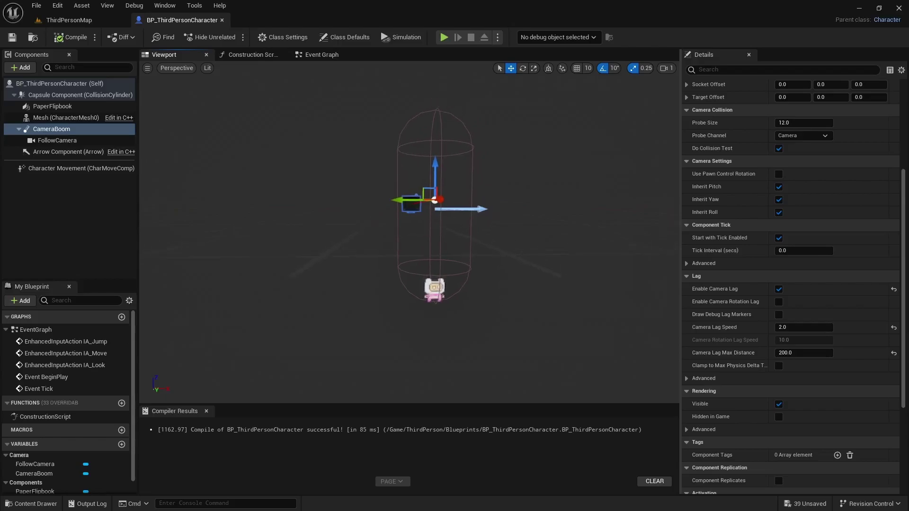